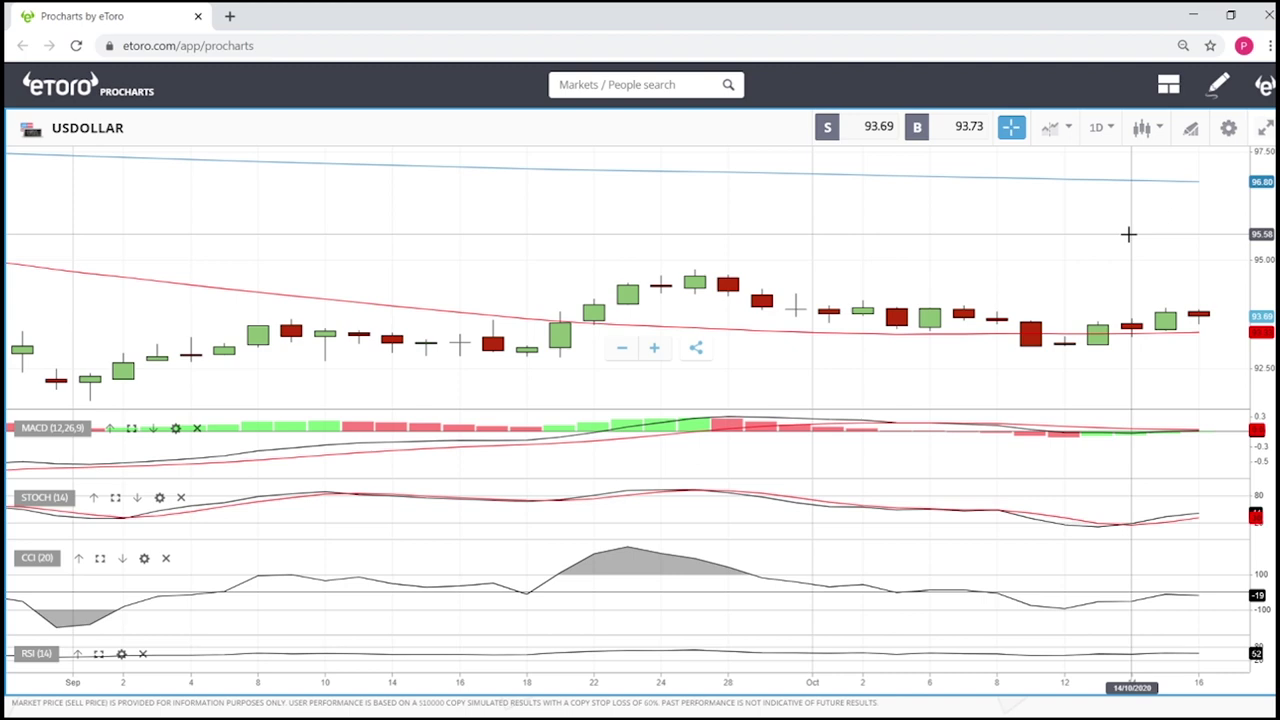
Pan the USDOLLAR chart to leave space after the last candle, adjusting the zoom.
scroll(1128, 234, "down", 5)
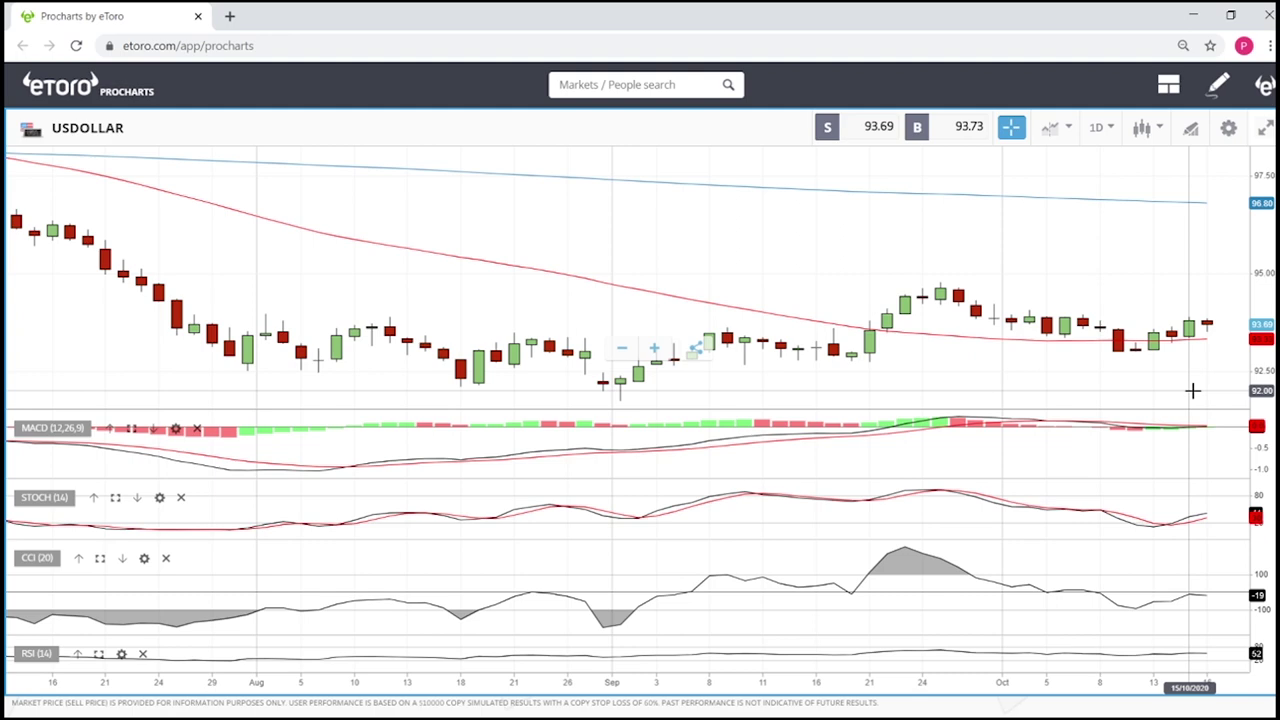
left_click_drag(1191, 374, 1072, 368)
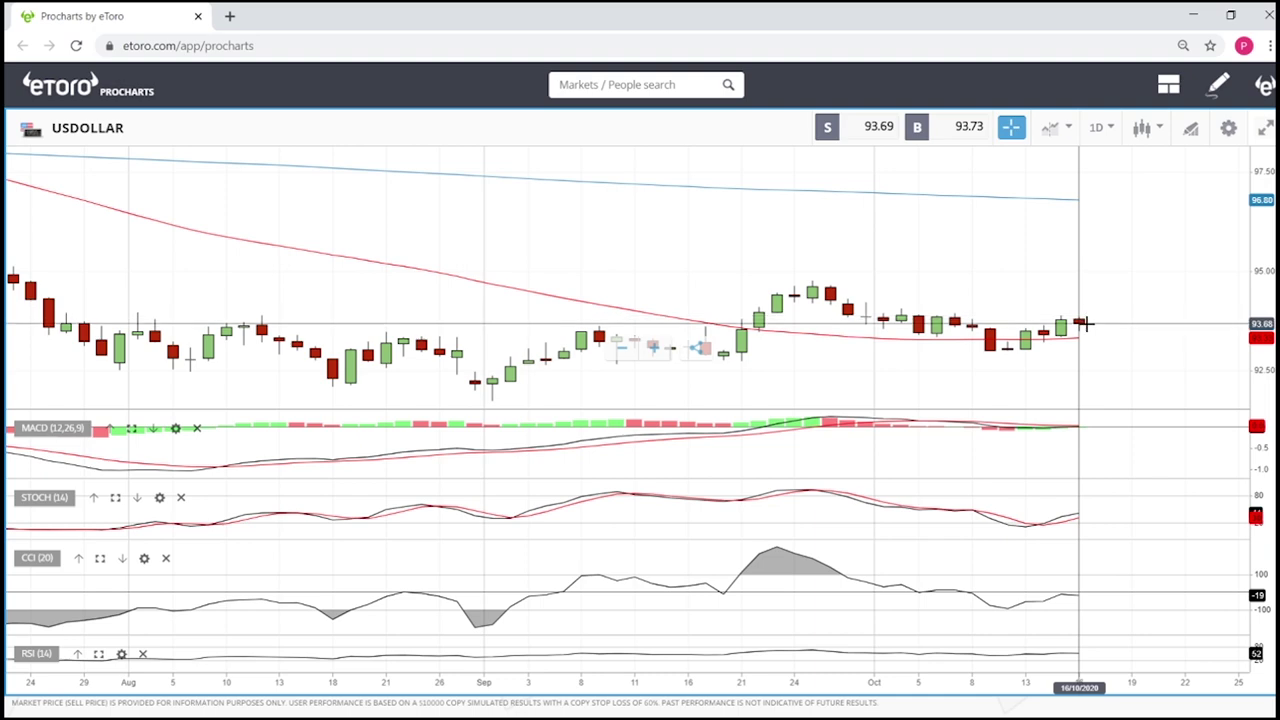
scroll(1073, 324, "up", 3)
scroll(1073, 324, "up", 1)
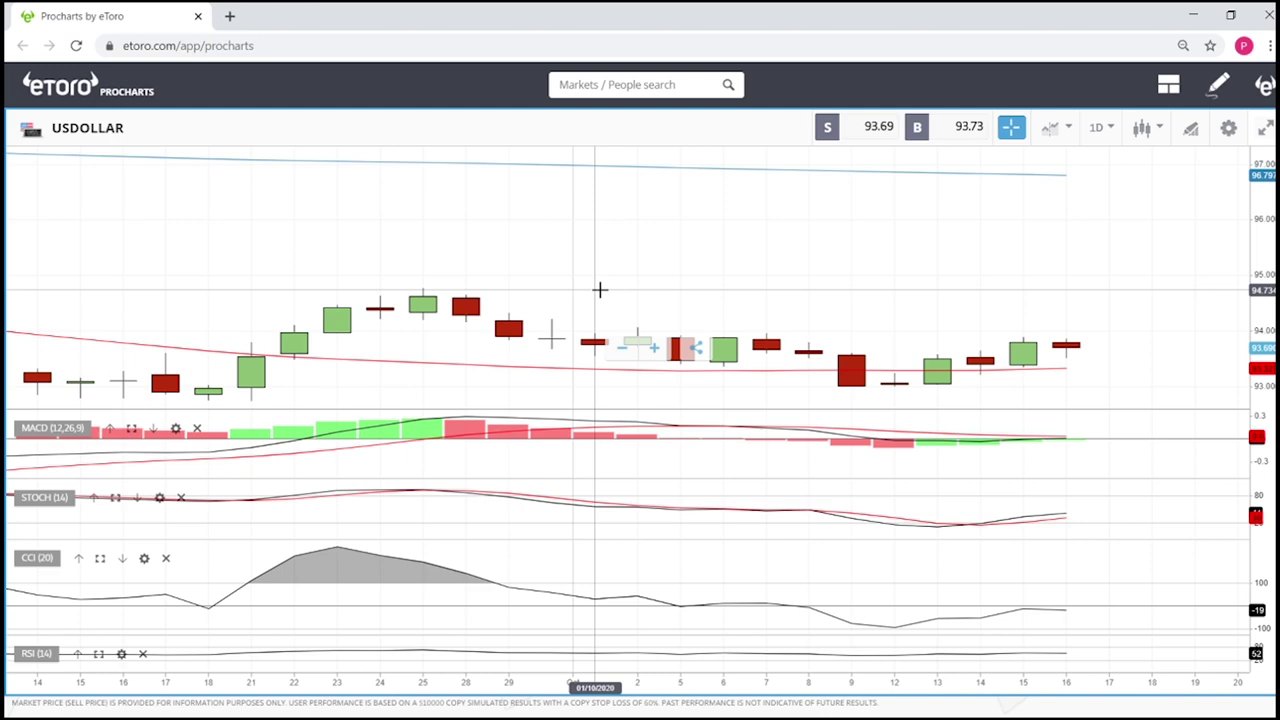
scroll(1160, 289, "down", 3)
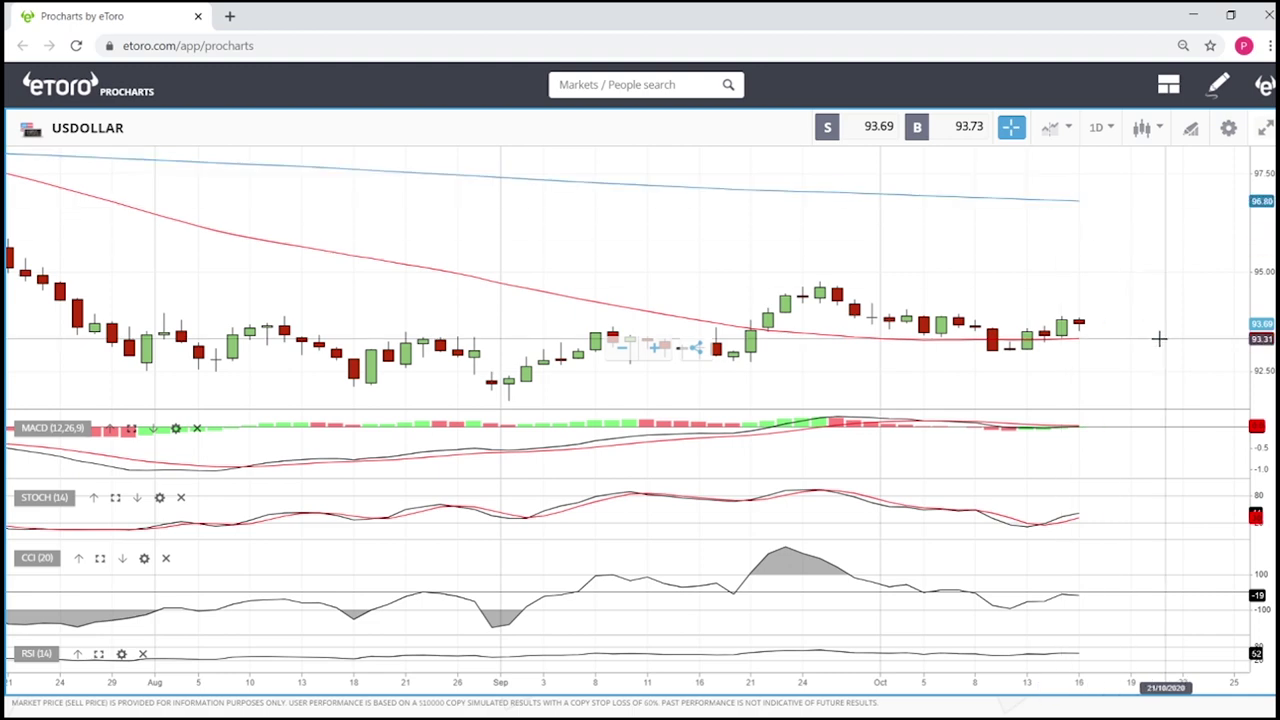
scroll(1116, 333, "down", 3)
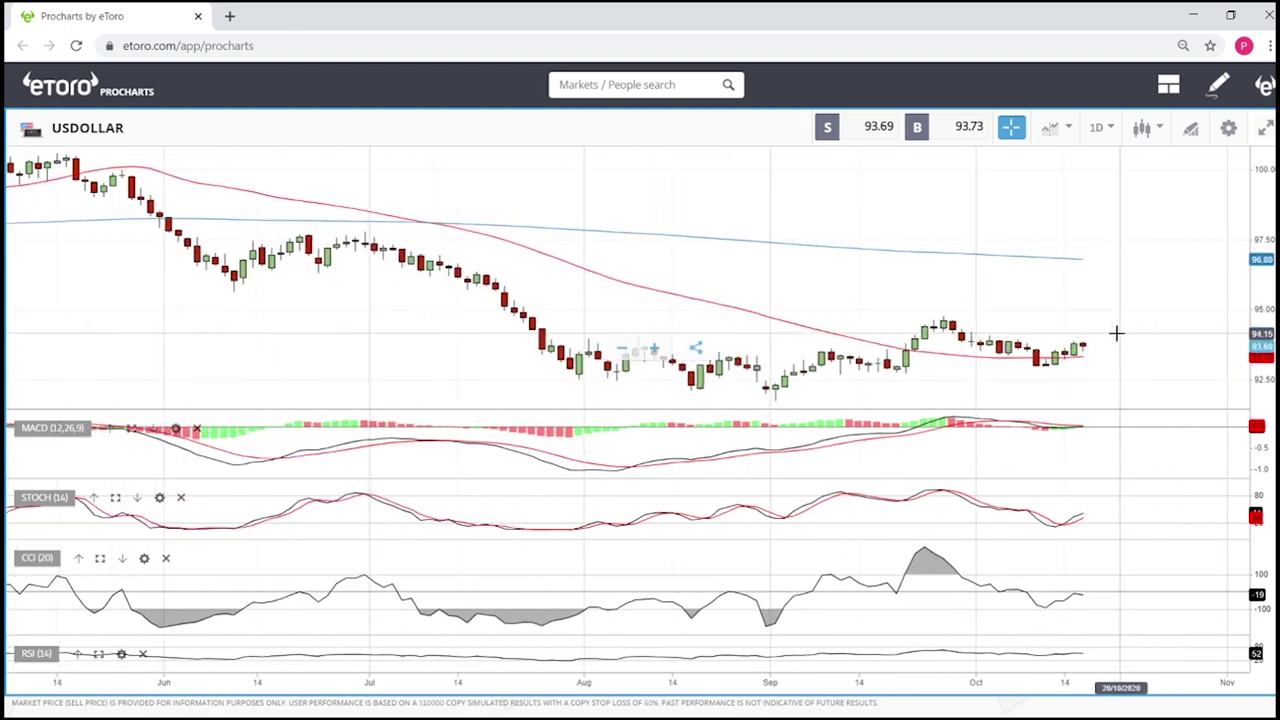
scroll(1123, 354, "up", 4)
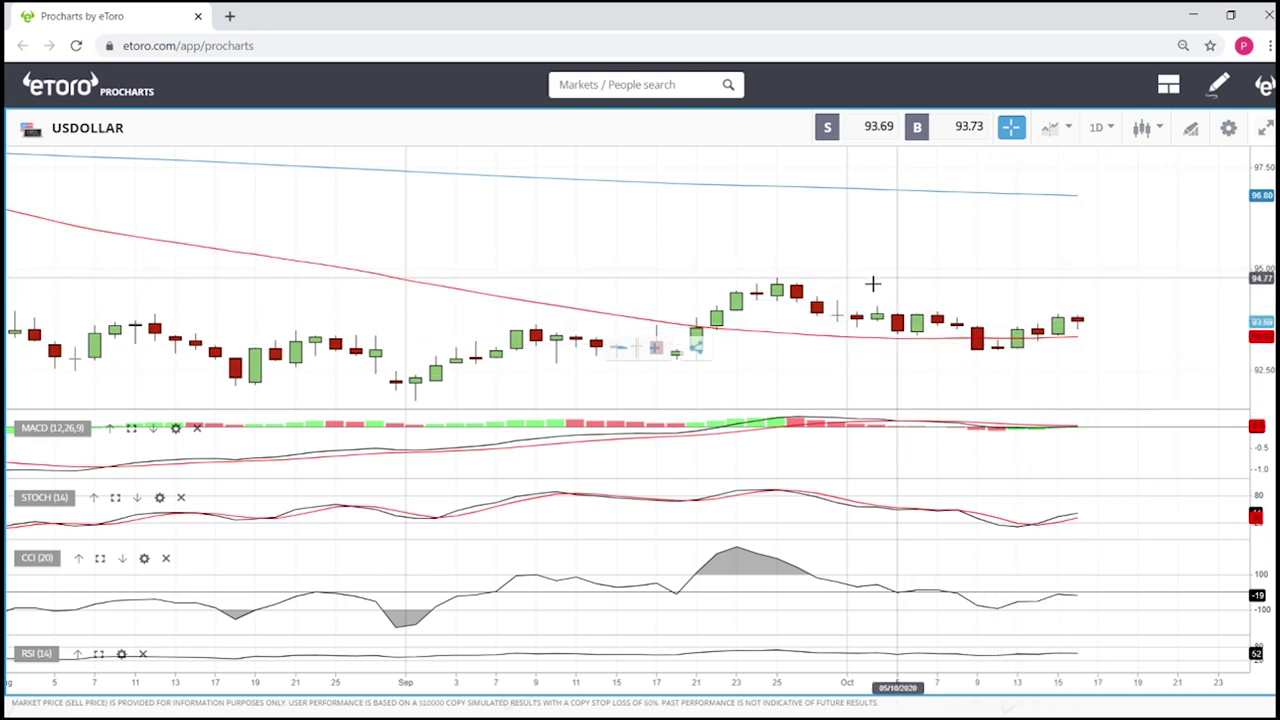
Search the Markets box for 'oil' and open the OIL chart.
left_click(634, 85)
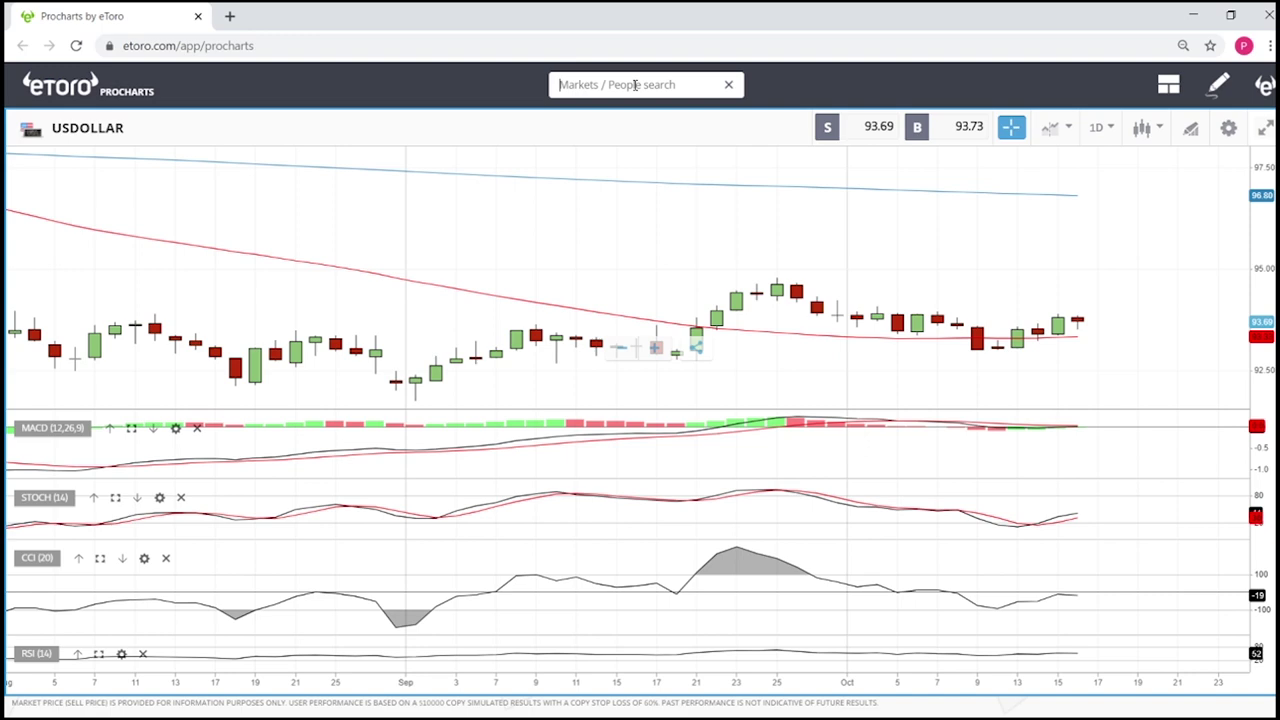
type("oil")
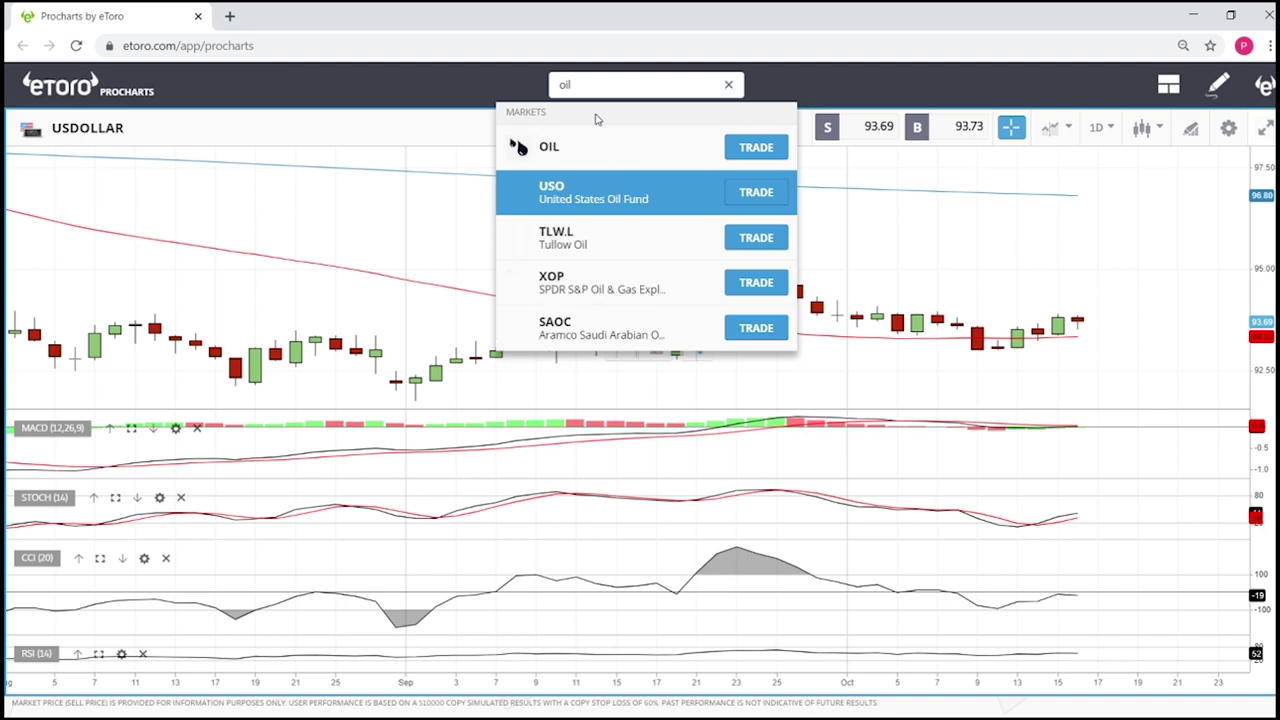
left_click(585, 146)
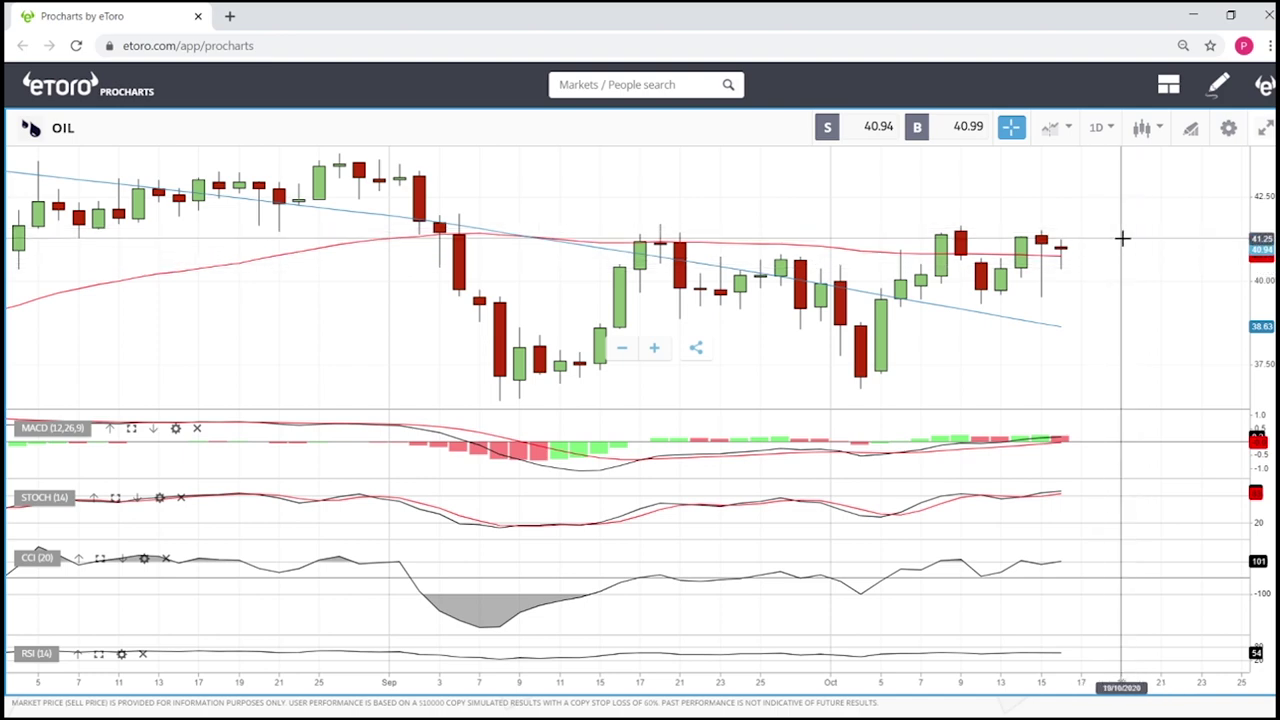
Zoom the OIL chart, then bring up Settings > Tools listing Measure, Channel, Fibonacci and Horizontal.
scroll(1122, 238, "down", 3)
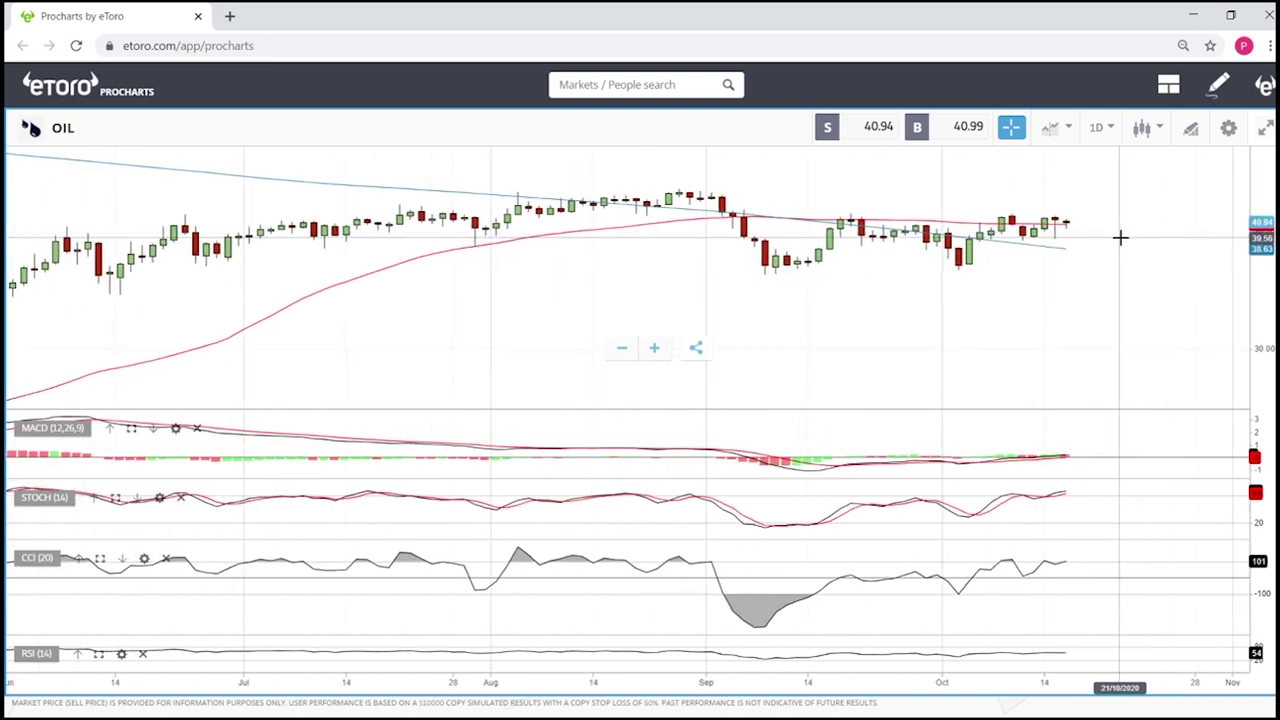
scroll(1120, 237, "up", 3)
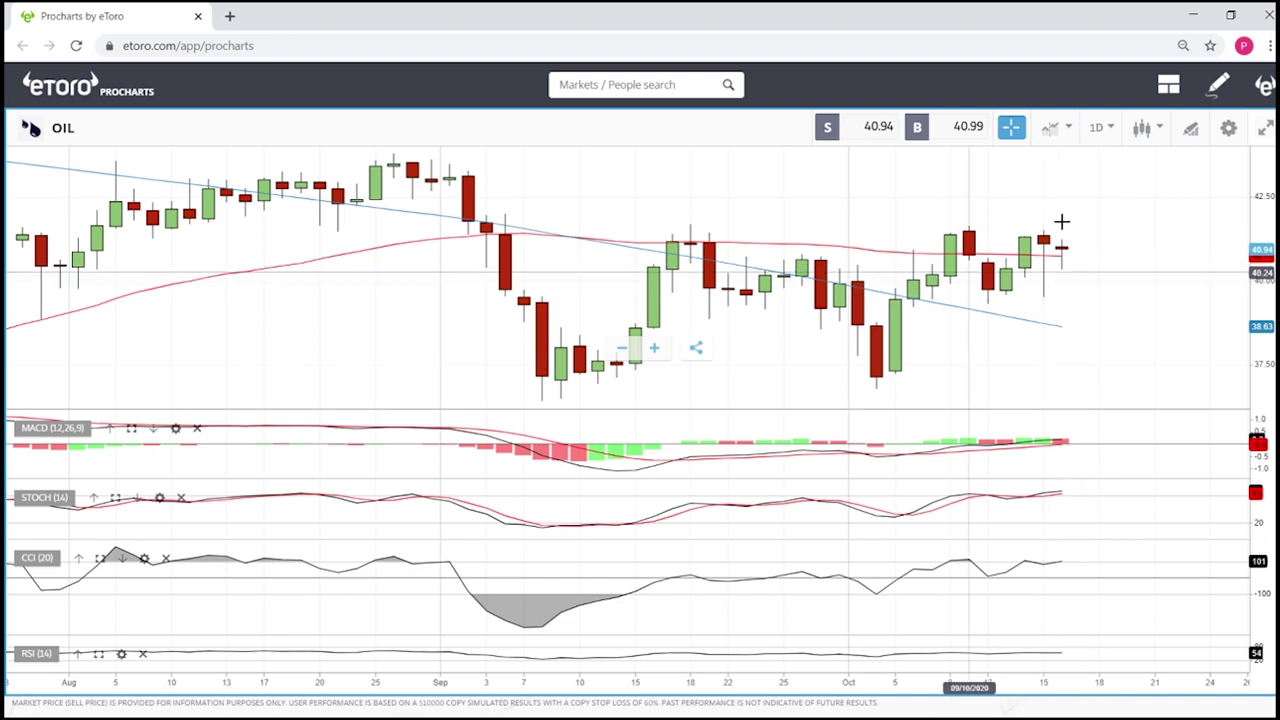
scroll(1104, 228, "down", 4)
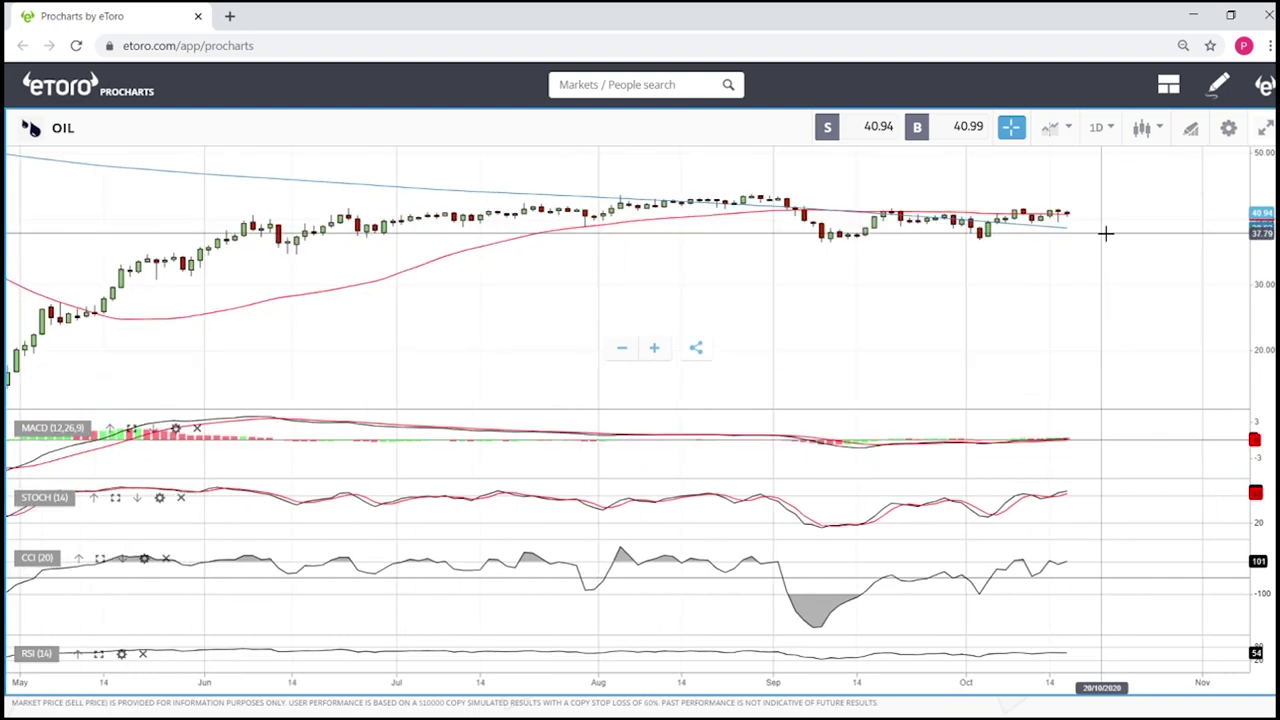
scroll(1105, 232, "up", 3)
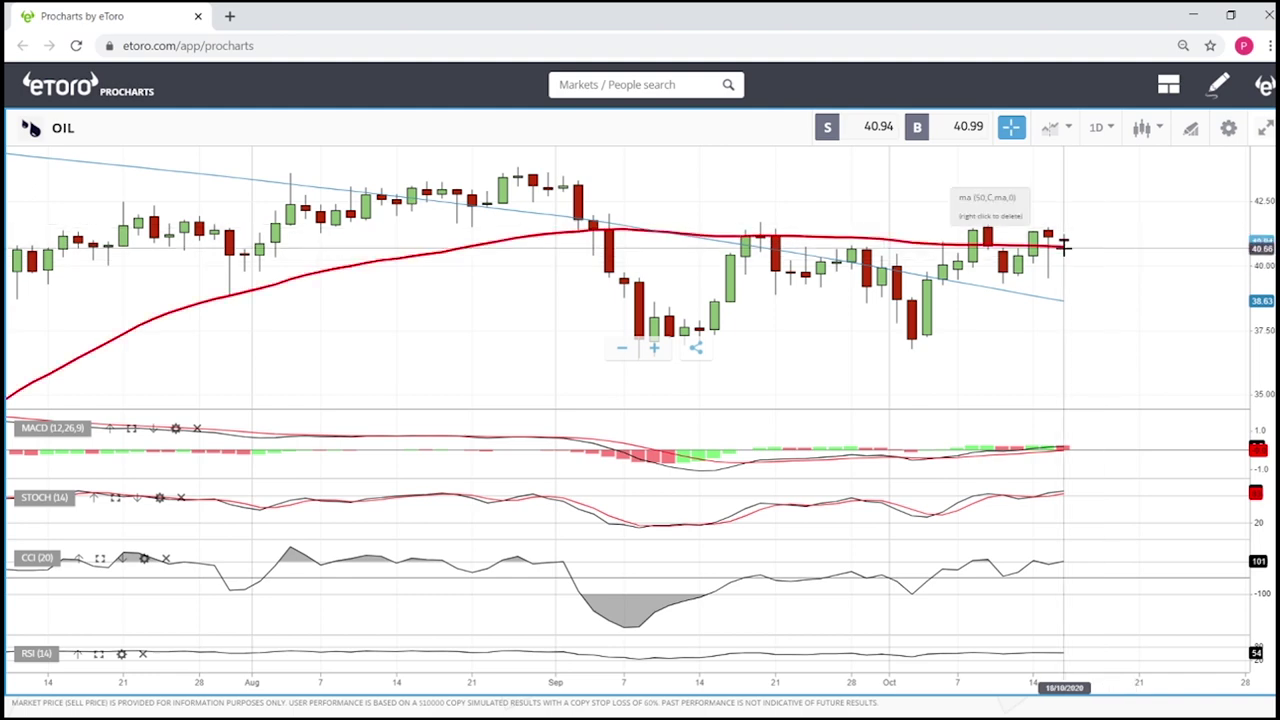
scroll(1146, 310, "down", 1)
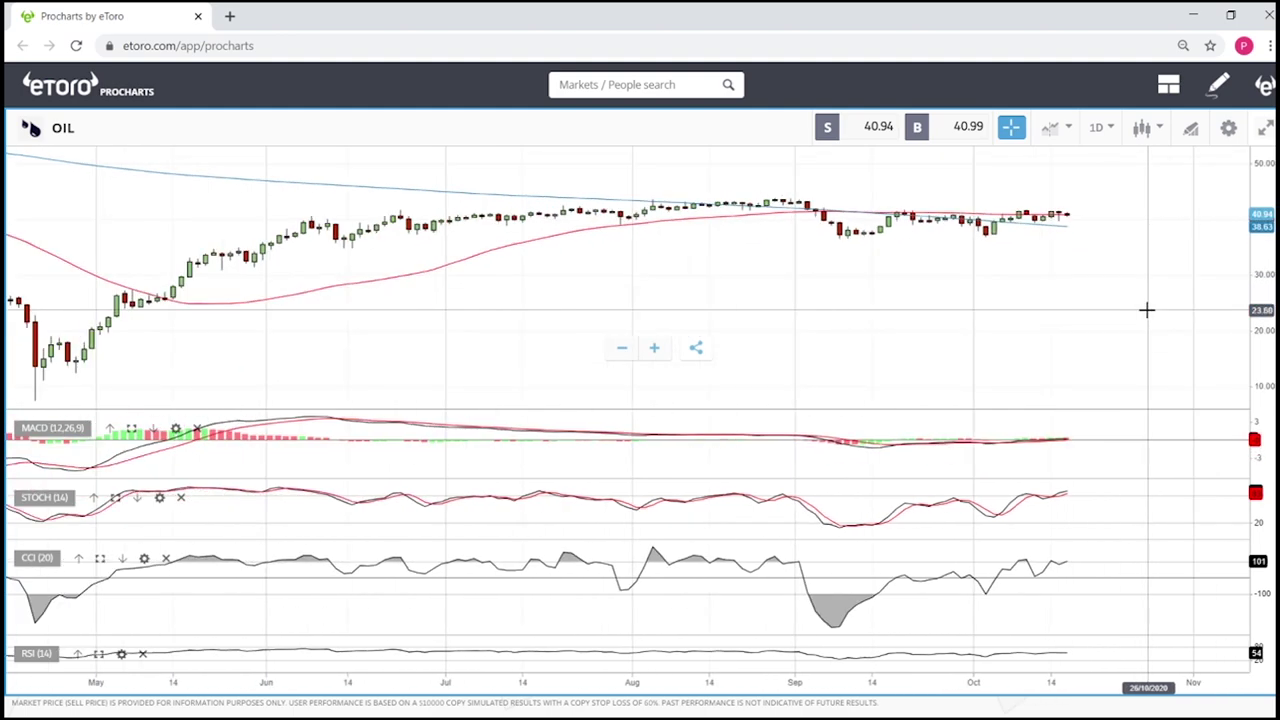
left_click(1184, 131)
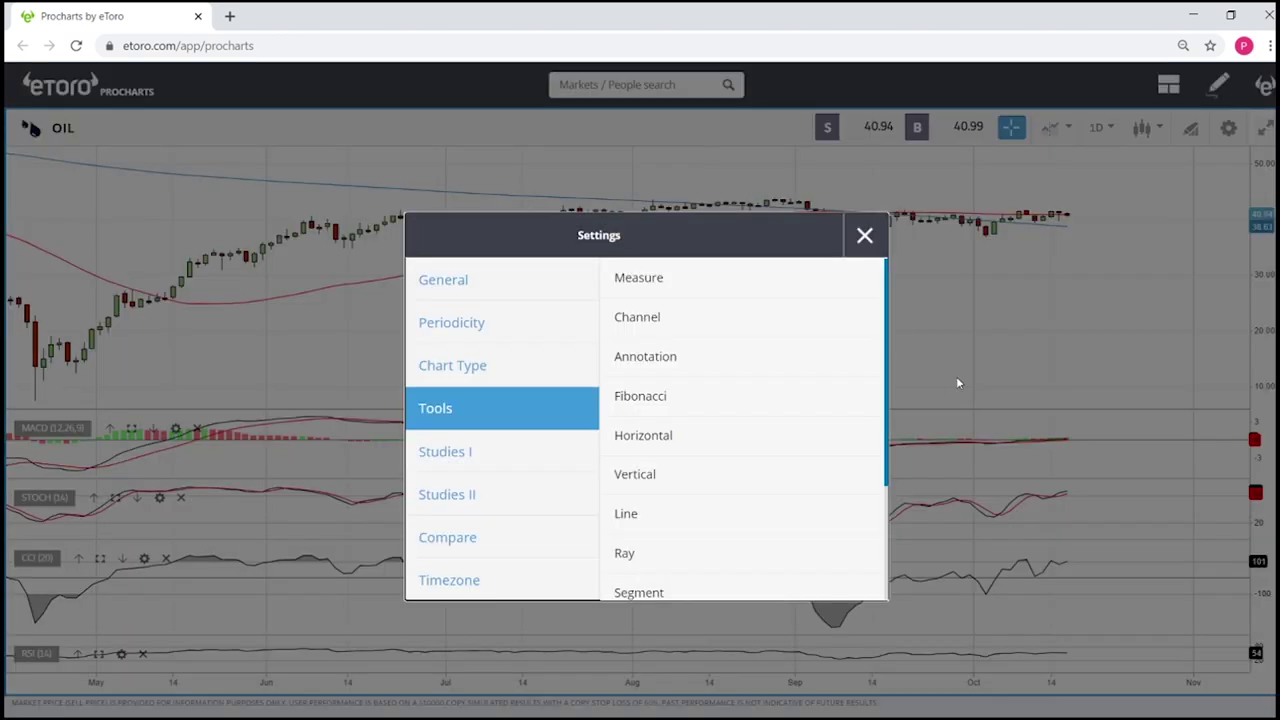
Draw horizontal lines at the late-August high (43.86) and near the October low.
left_click(636, 446)
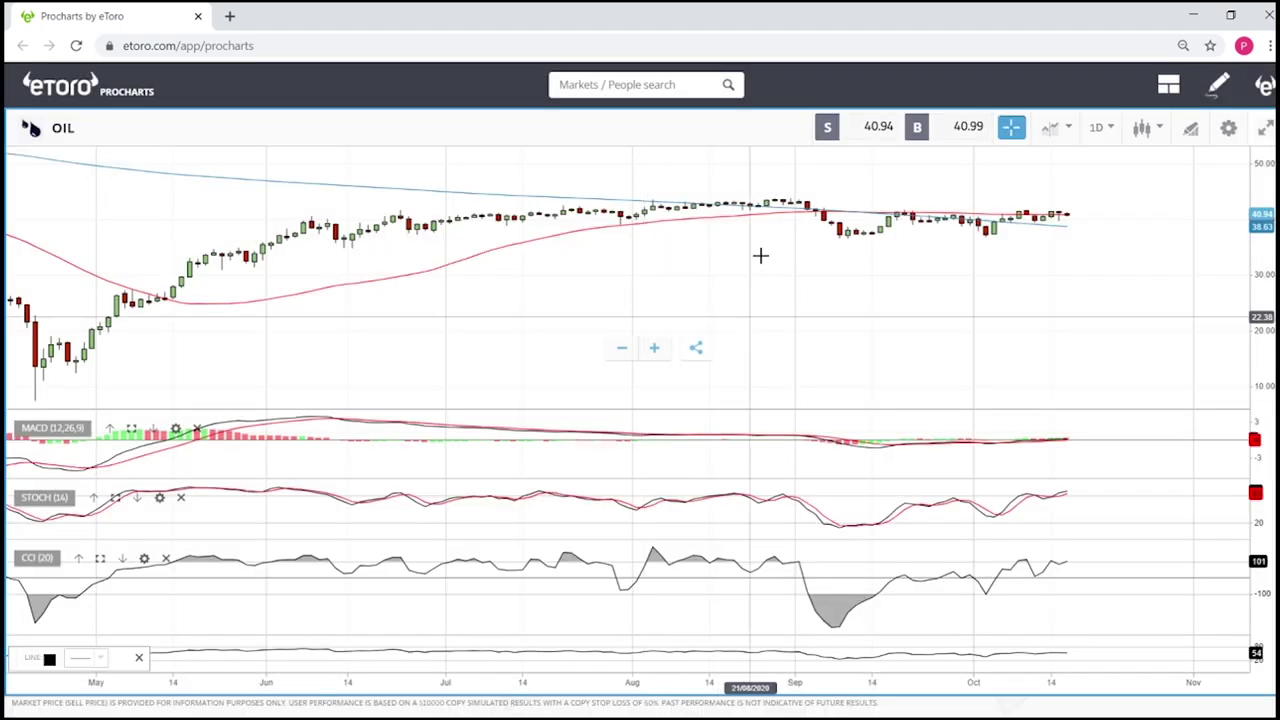
left_click(777, 198)
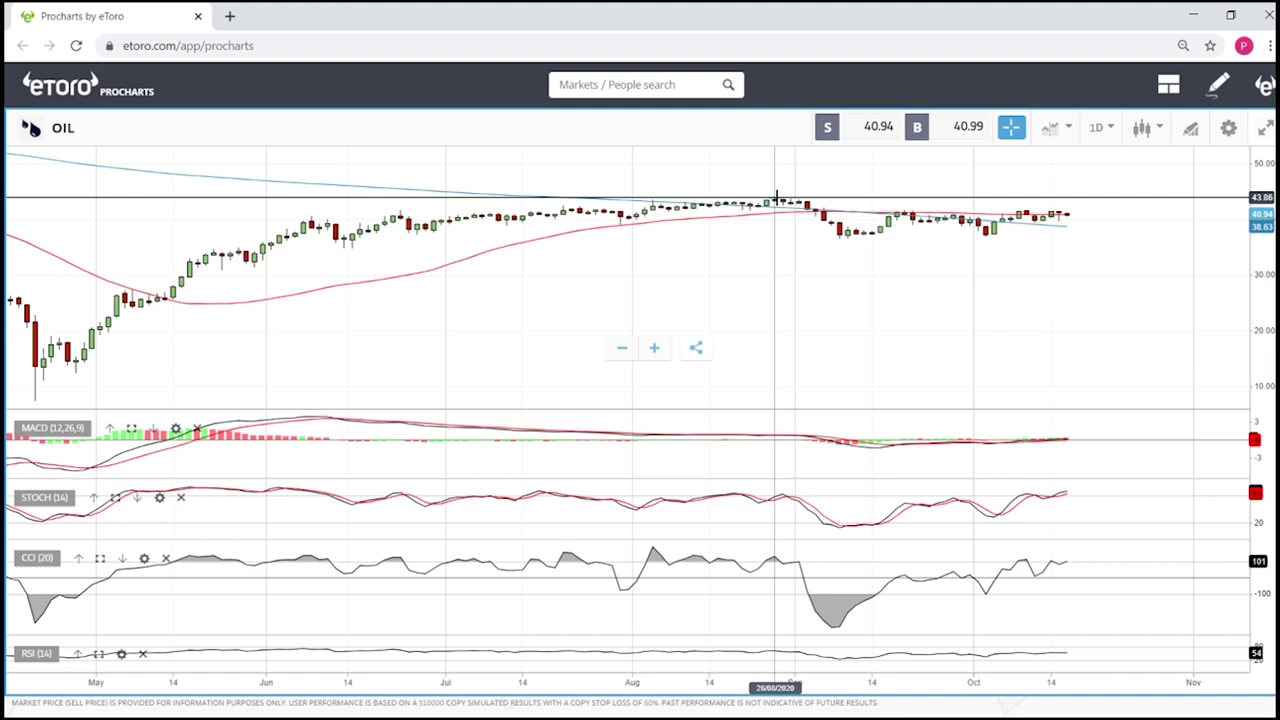
left_click(1191, 129)
left_click(656, 447)
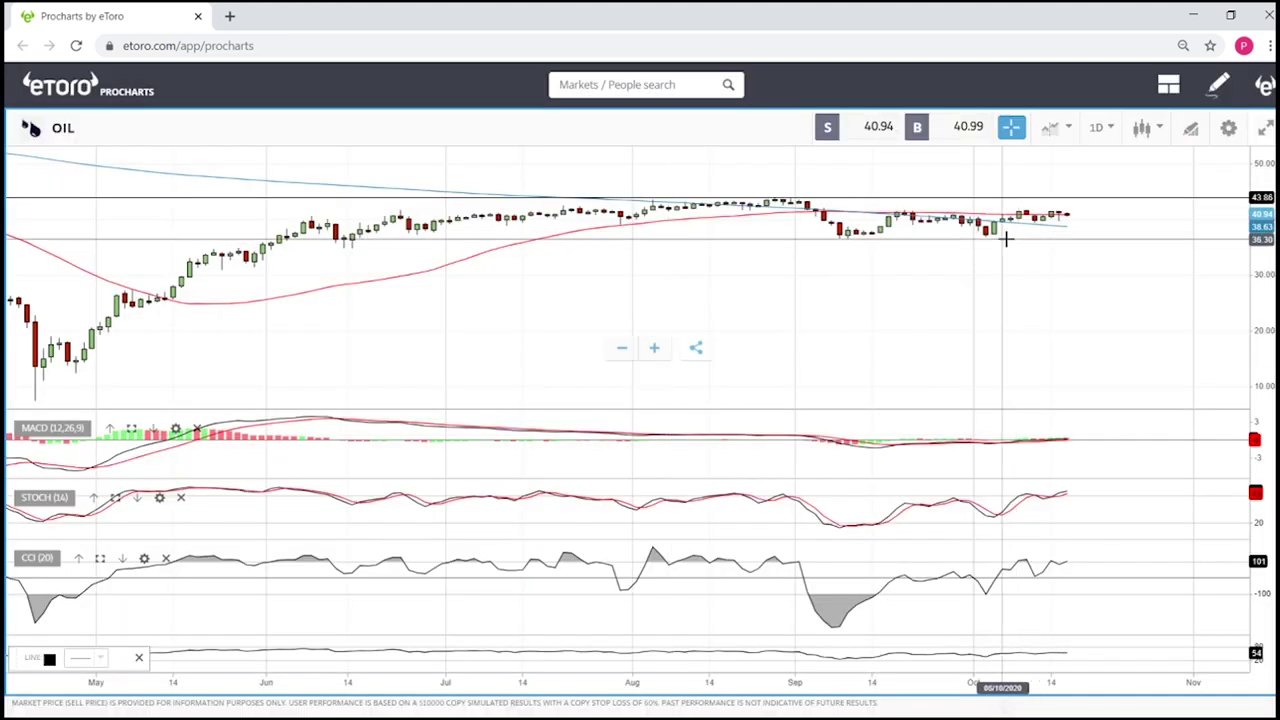
left_click(1005, 238)
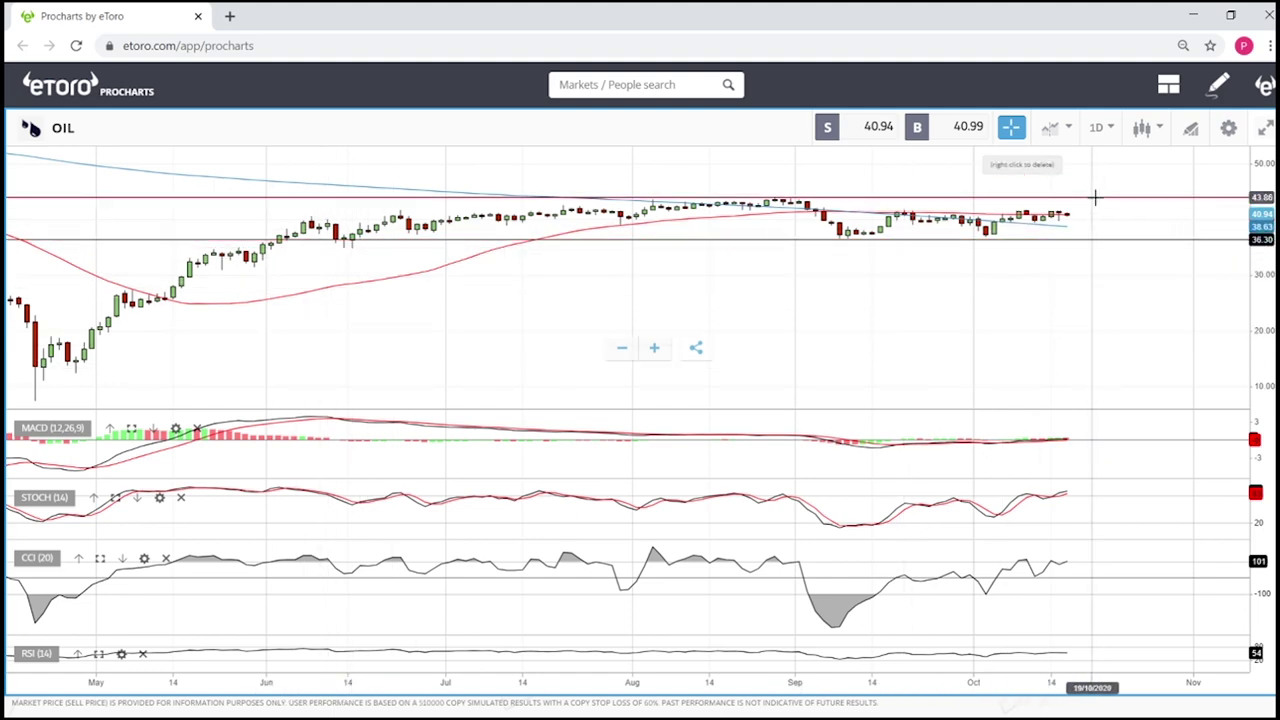
mouse_move(1097, 196)
left_mouse_down()
mouse_move(1083, 231)
mouse_move(1097, 214)
left_mouse_up()
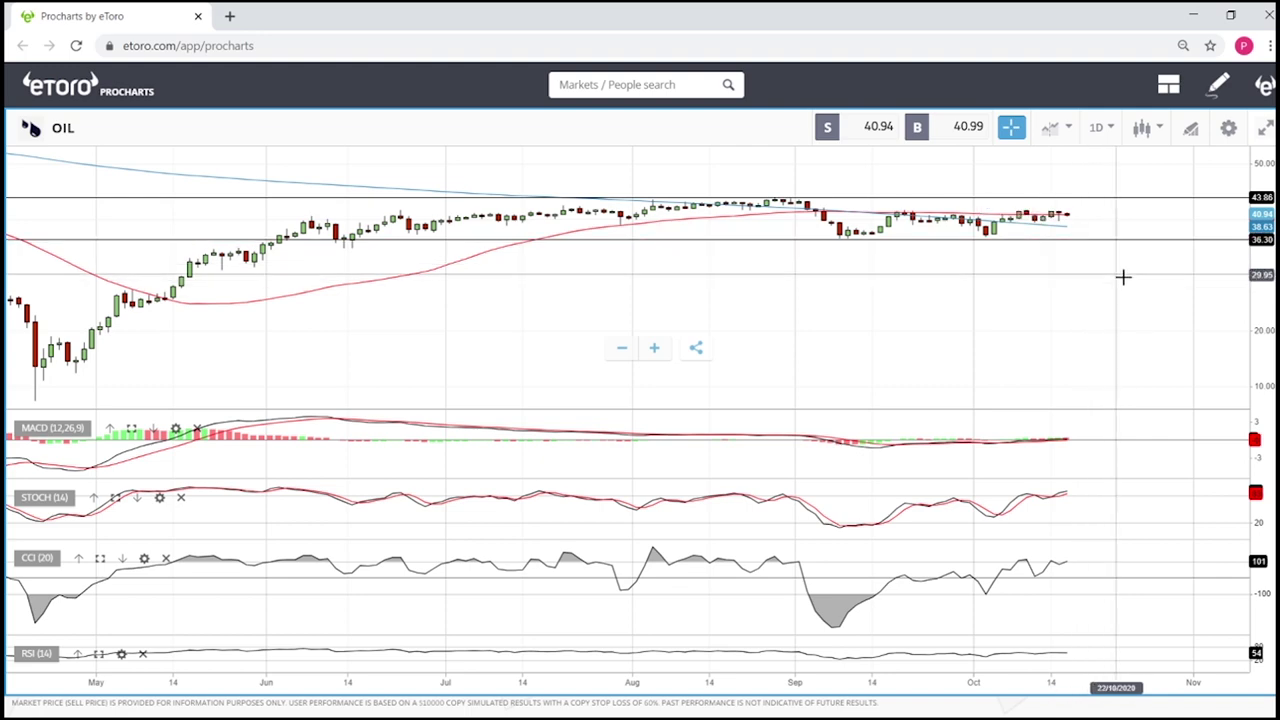
Move the lower horizontal line down to 36.30.
scroll(1123, 277, "down", 3)
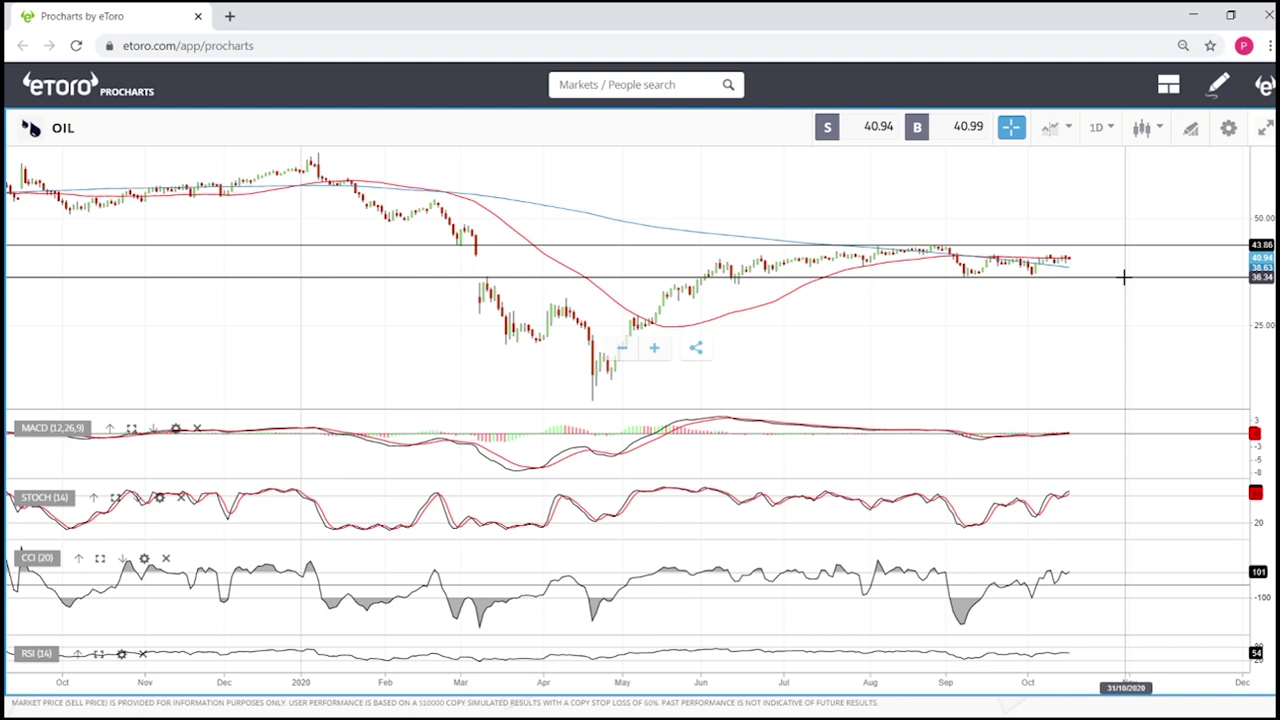
scroll(1123, 277, "up", 4)
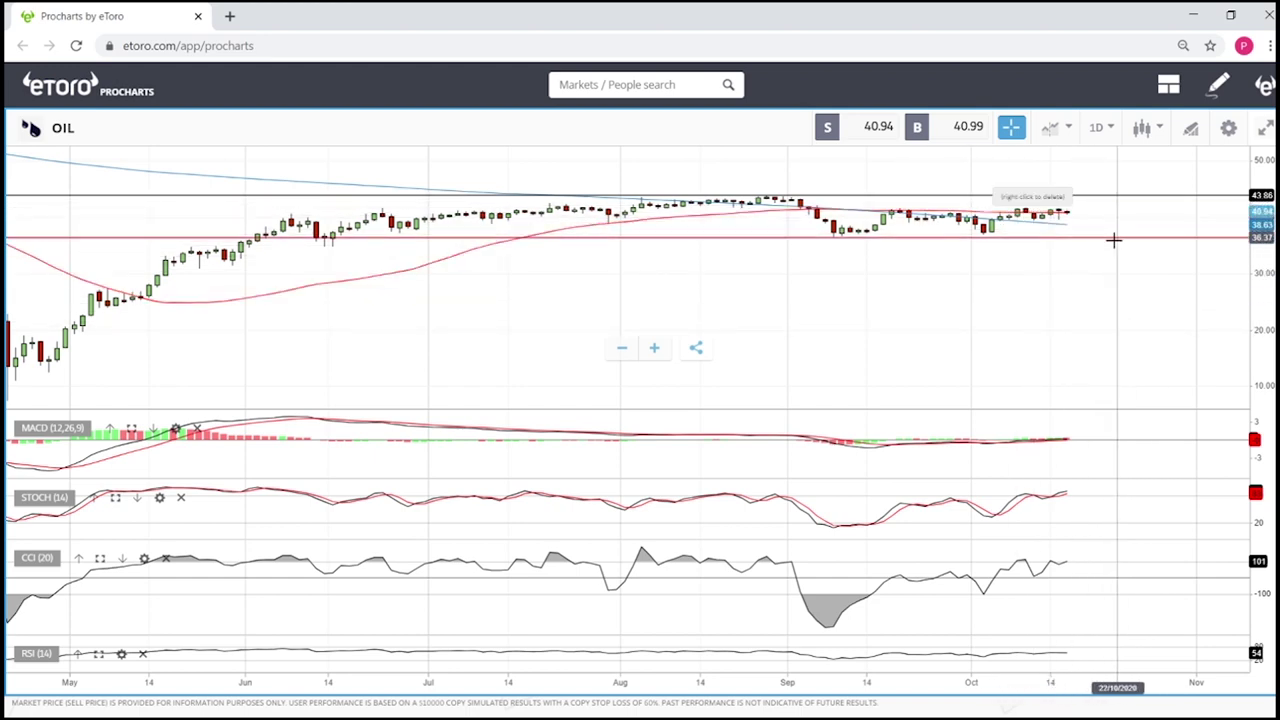
left_click_drag(1085, 234, 1085, 240)
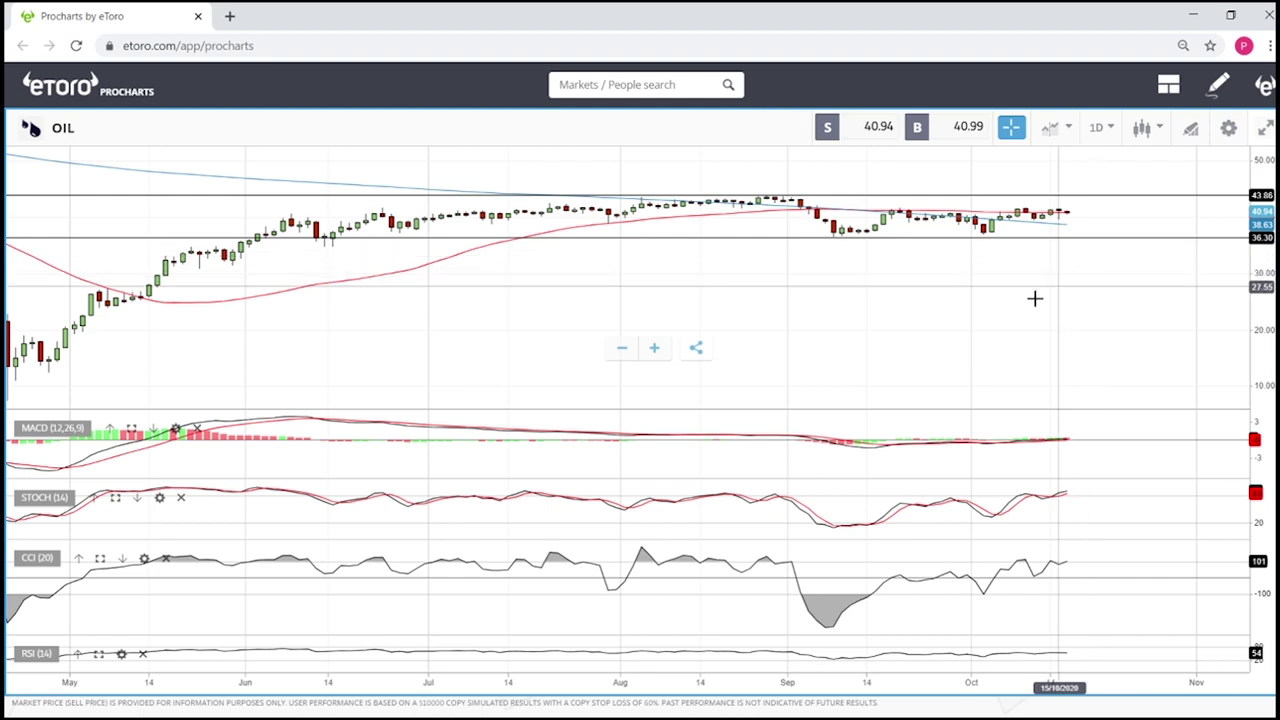
scroll(834, 343, "down", 5)
left_click(1190, 127)
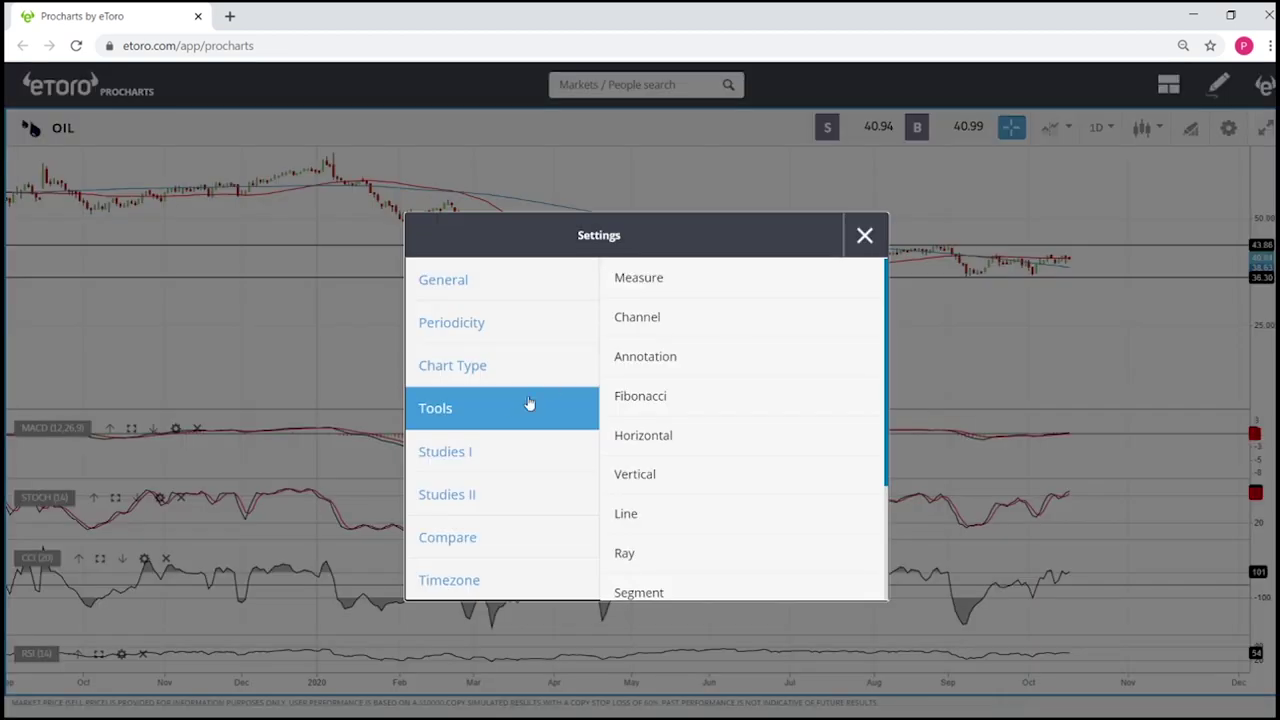
left_click(670, 395)
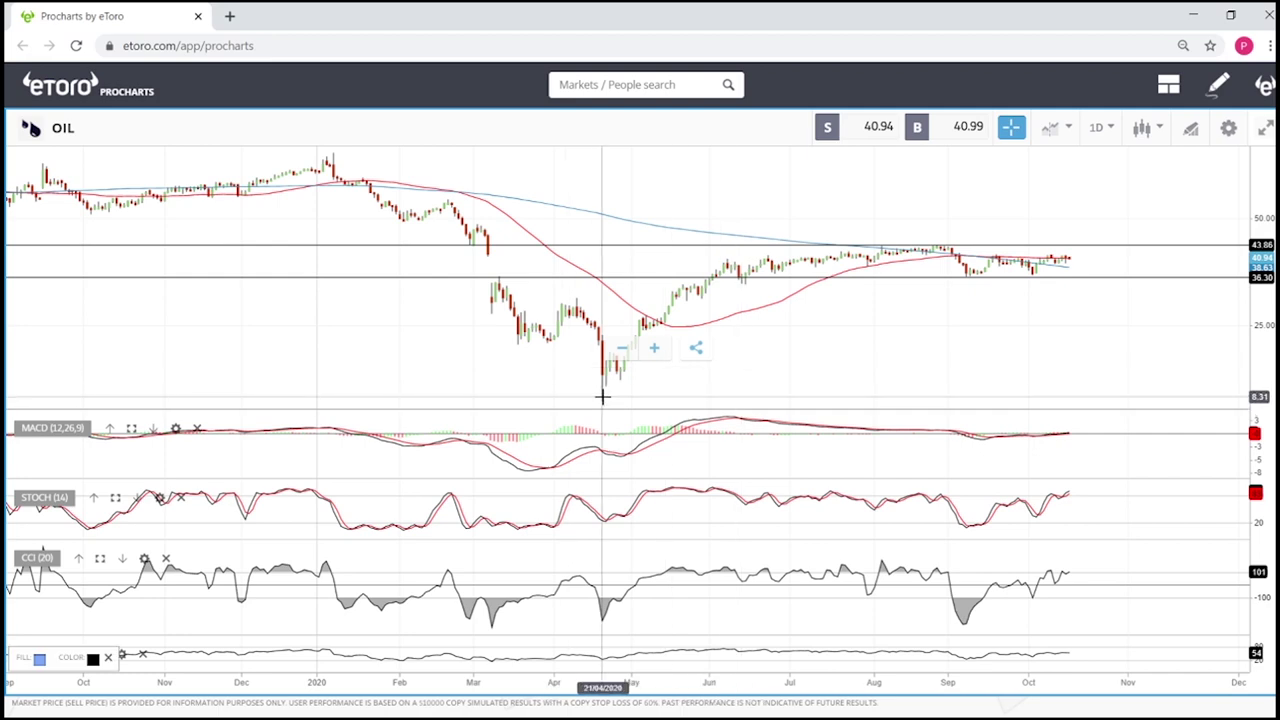
mouse_move(602, 398)
left_mouse_down()
mouse_move(926, 286)
mouse_move(937, 248)
left_mouse_up()
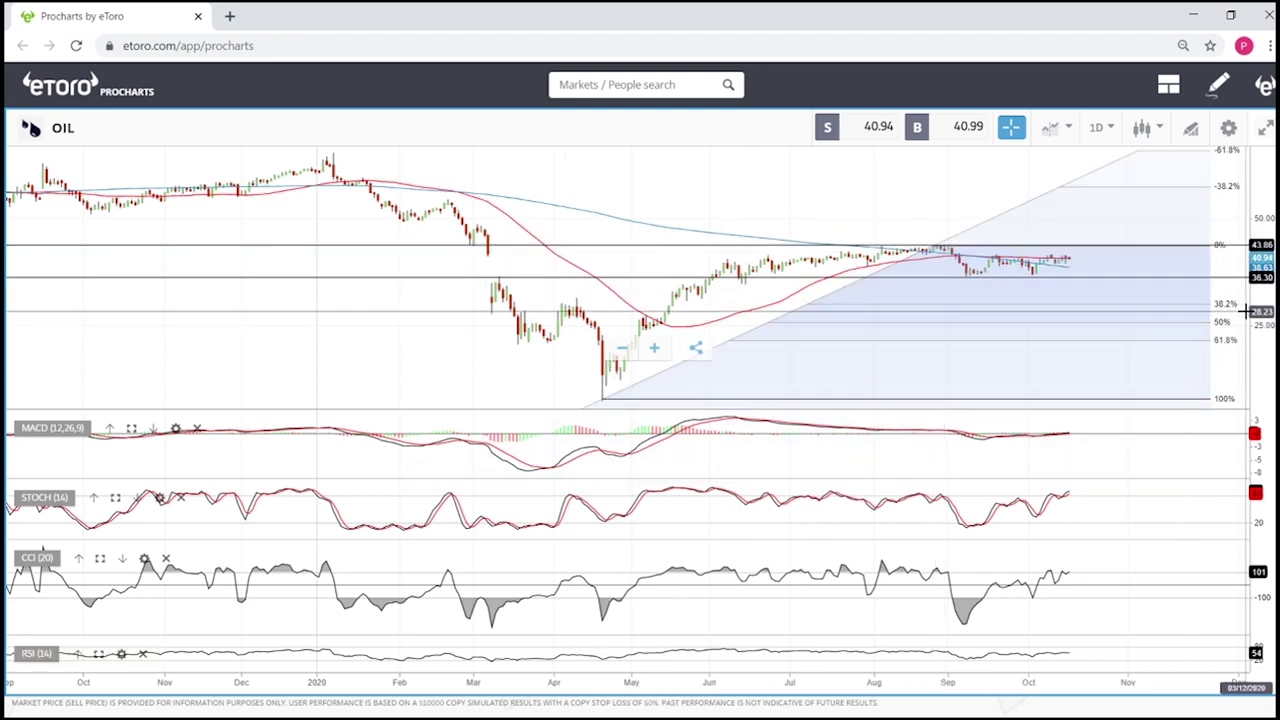
left_click(1170, 294)
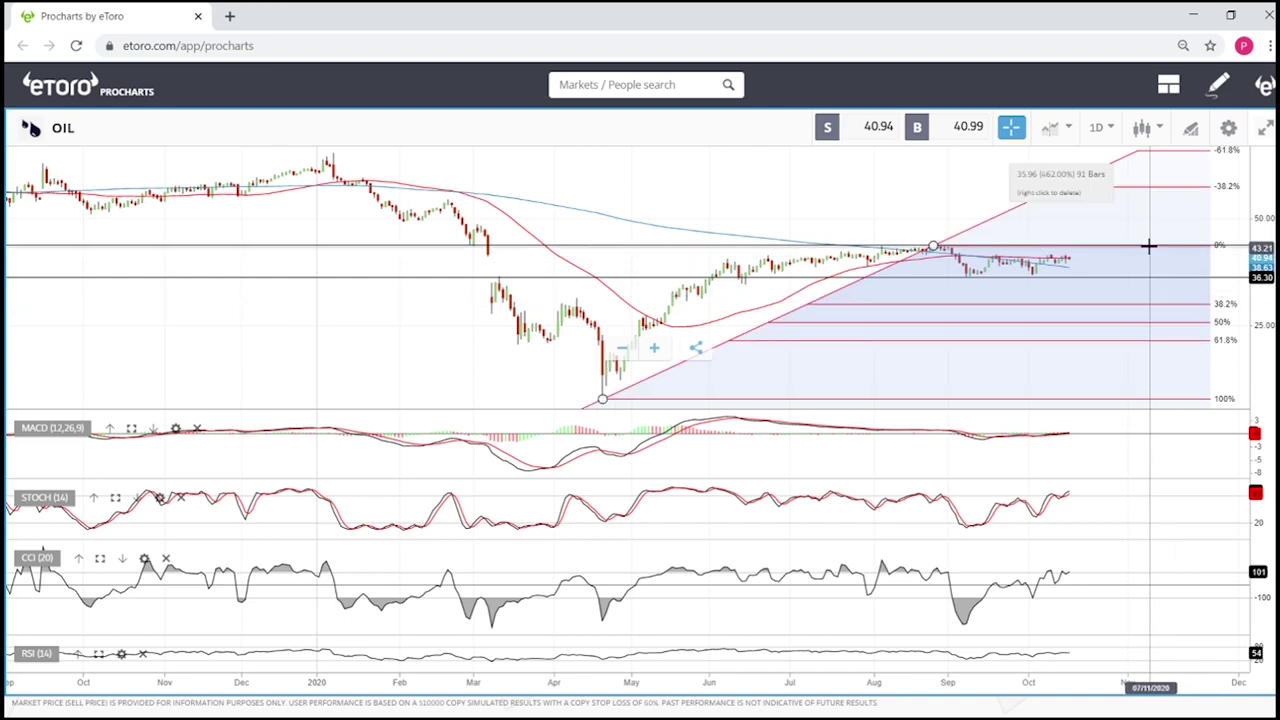
scroll(1148, 246, "up", 5)
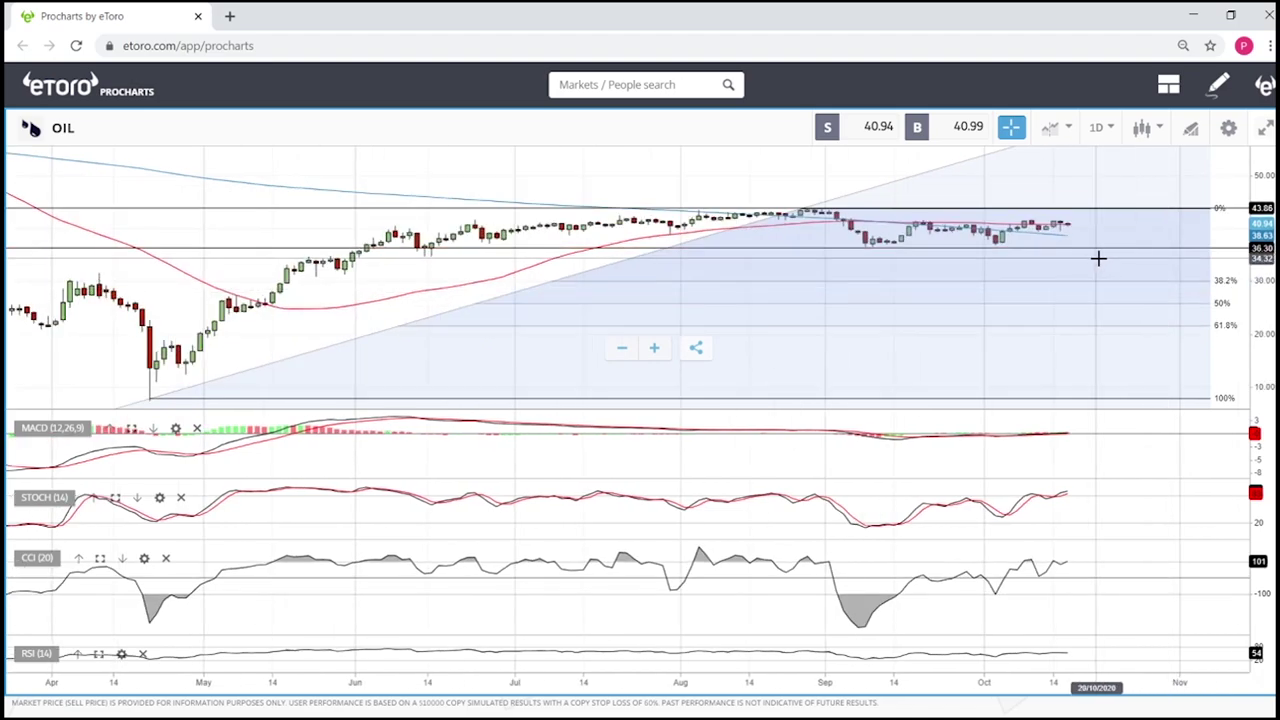
scroll(1109, 274, "down", 5)
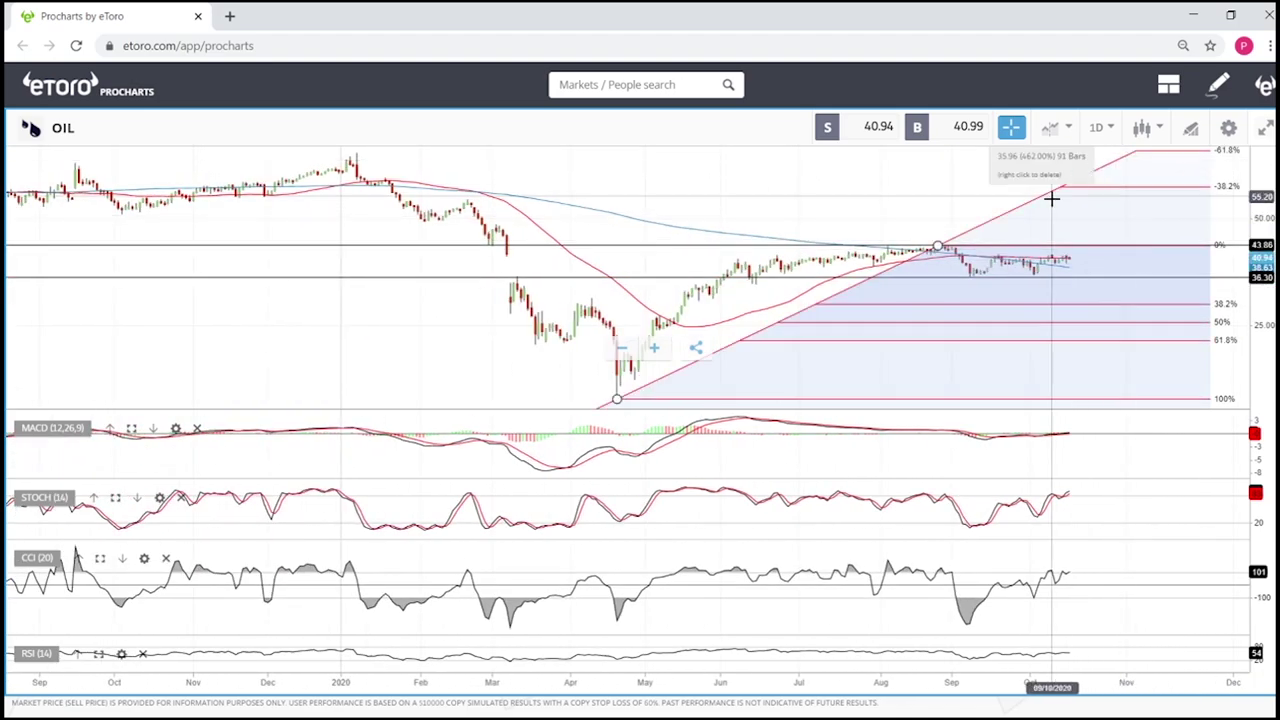
left_click(877, 248)
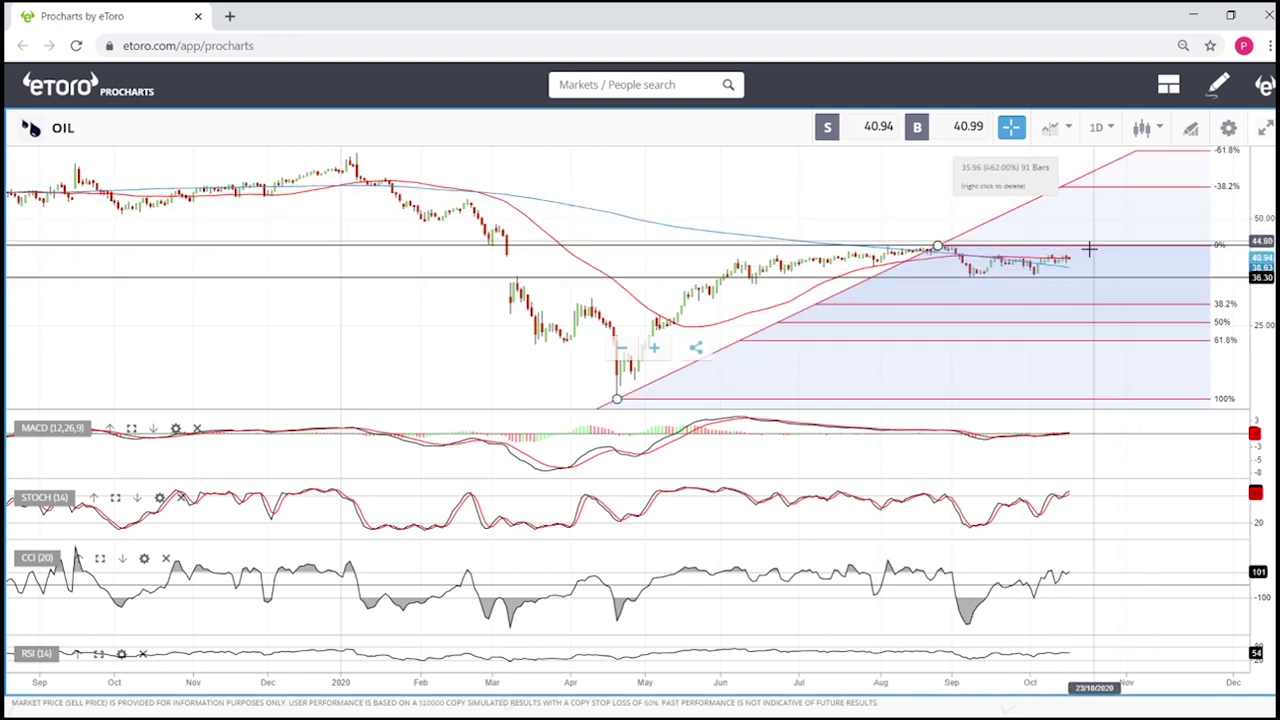
left_click(1080, 246)
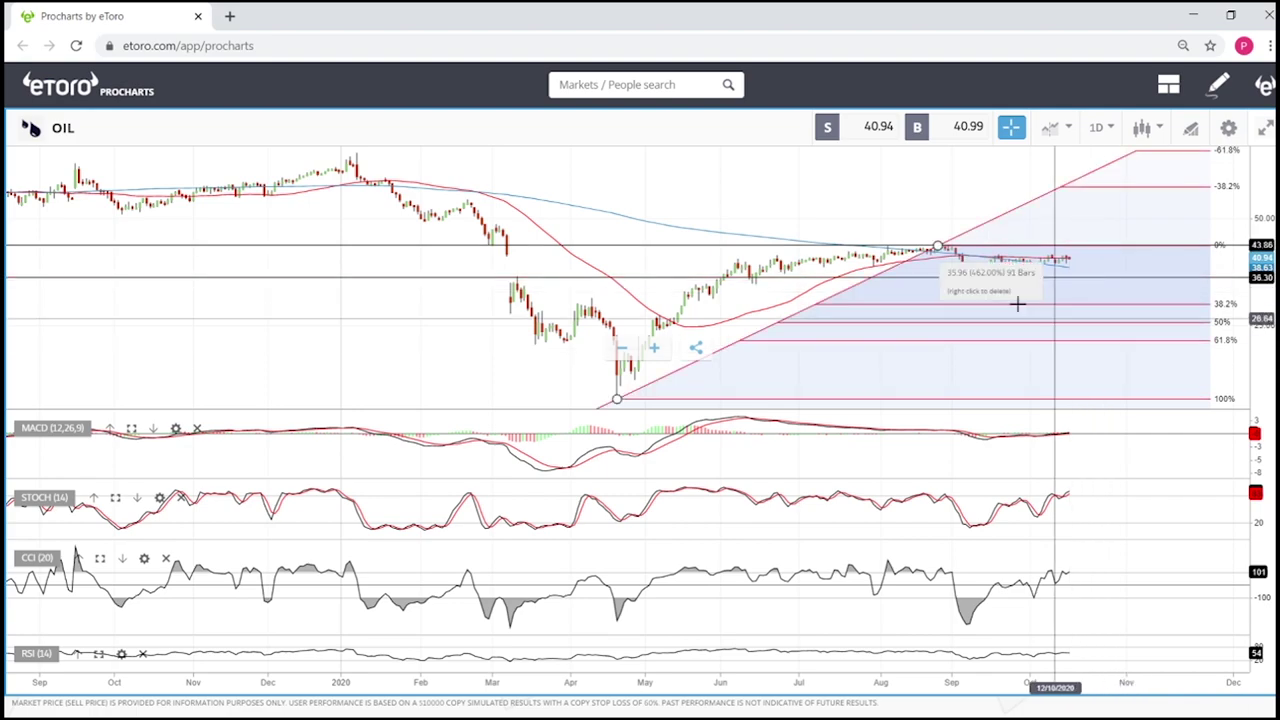
Delete the Fibonacci retracement, keeping the 43.86 and 36.30 lines on the OIL chart.
right_click(941, 246)
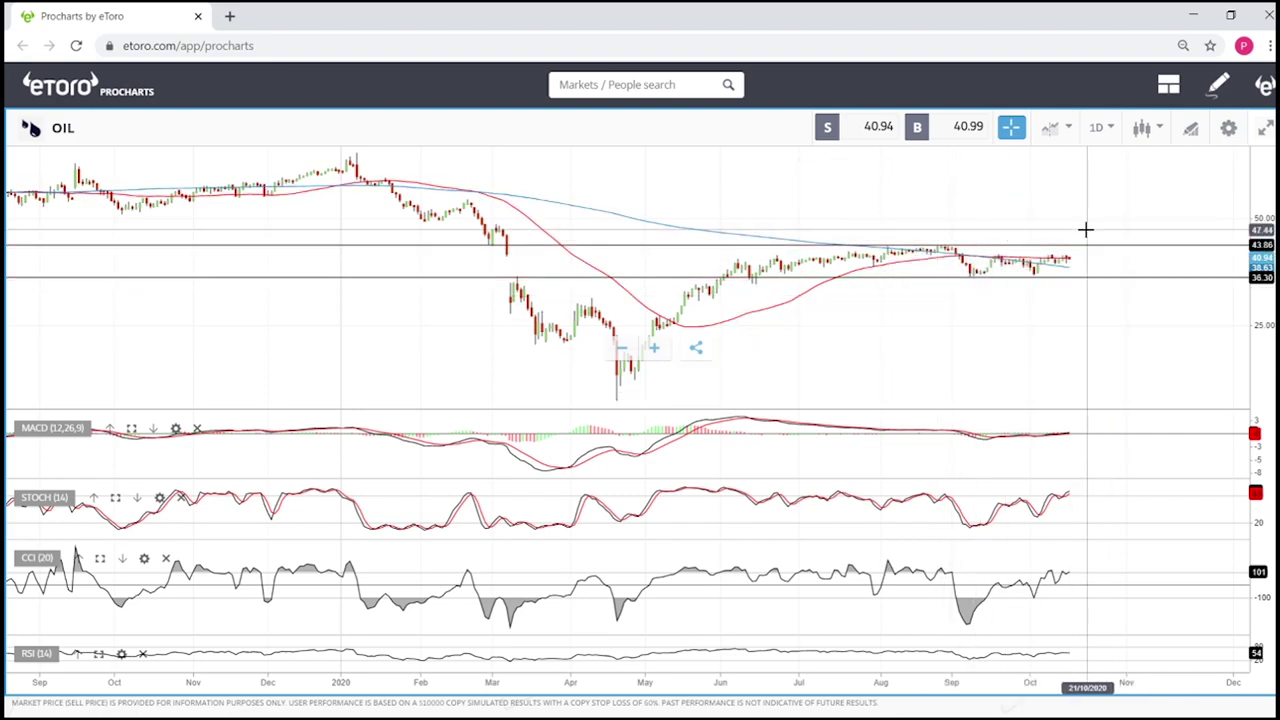
scroll(1111, 337, "up", 5)
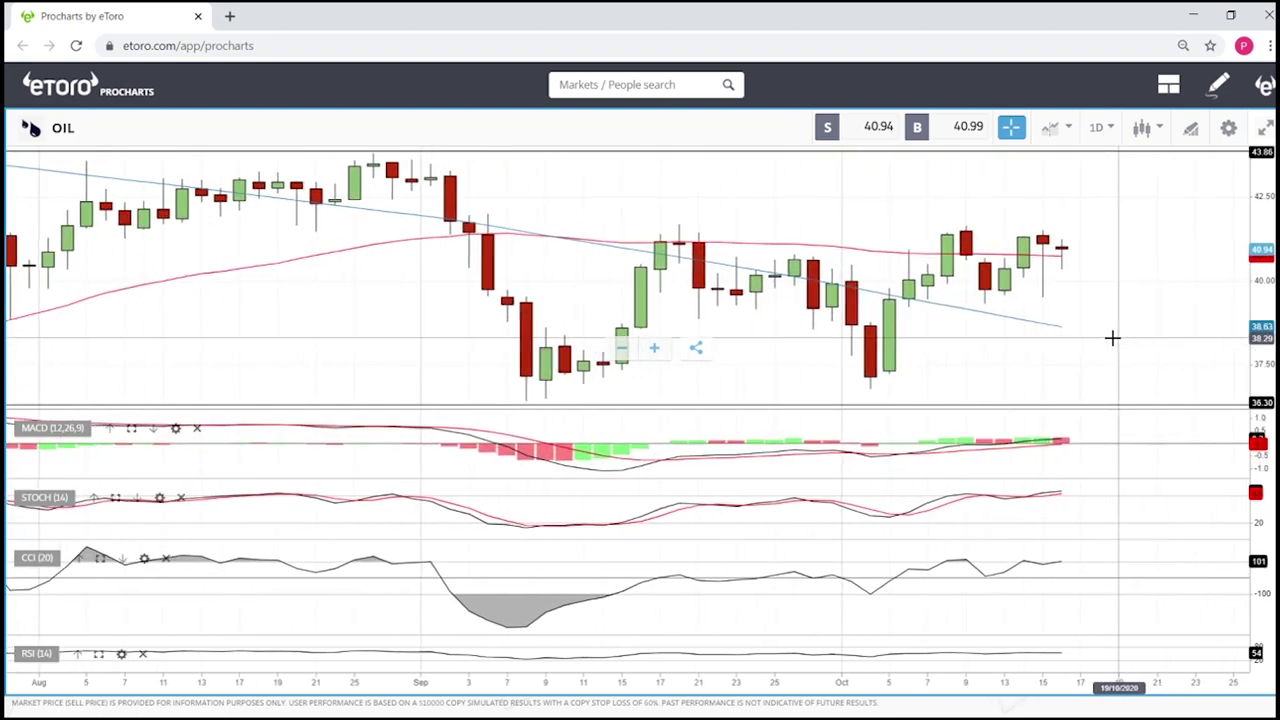
scroll(1112, 338, "down", 3)
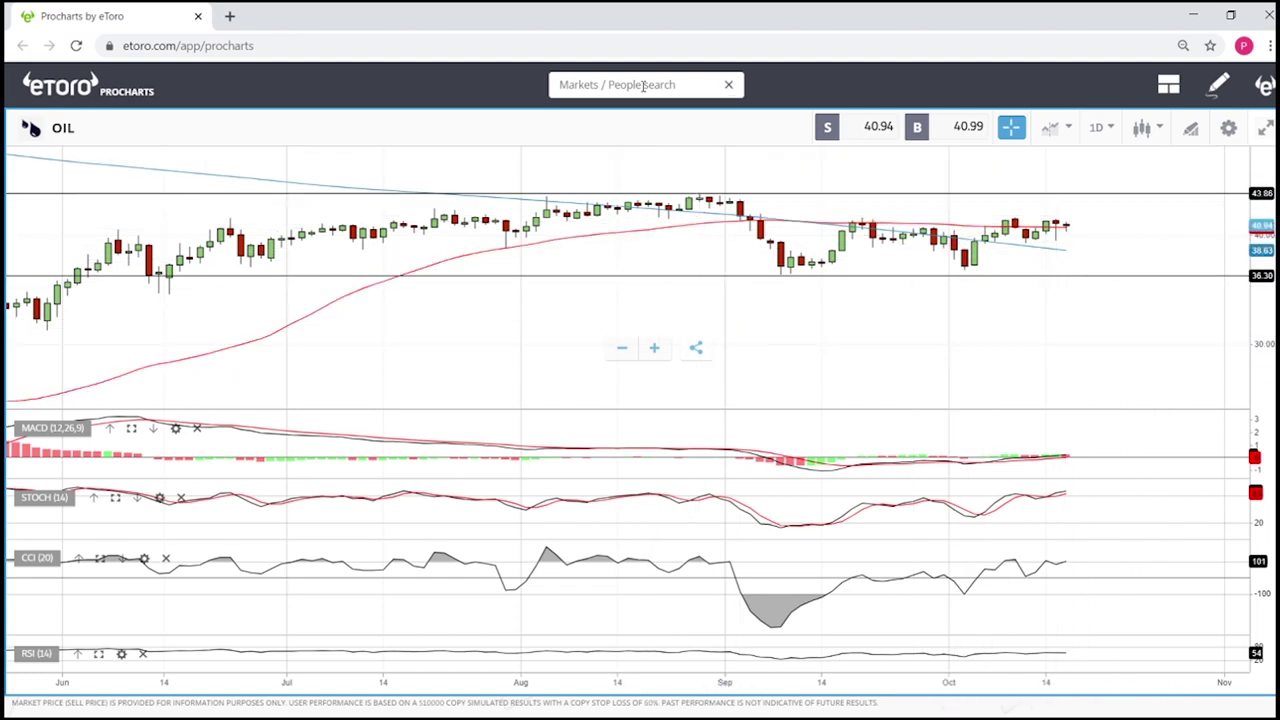
Complete the 'nat' search, open the NATGAS daily chart and adjust its zoom.
type("a")
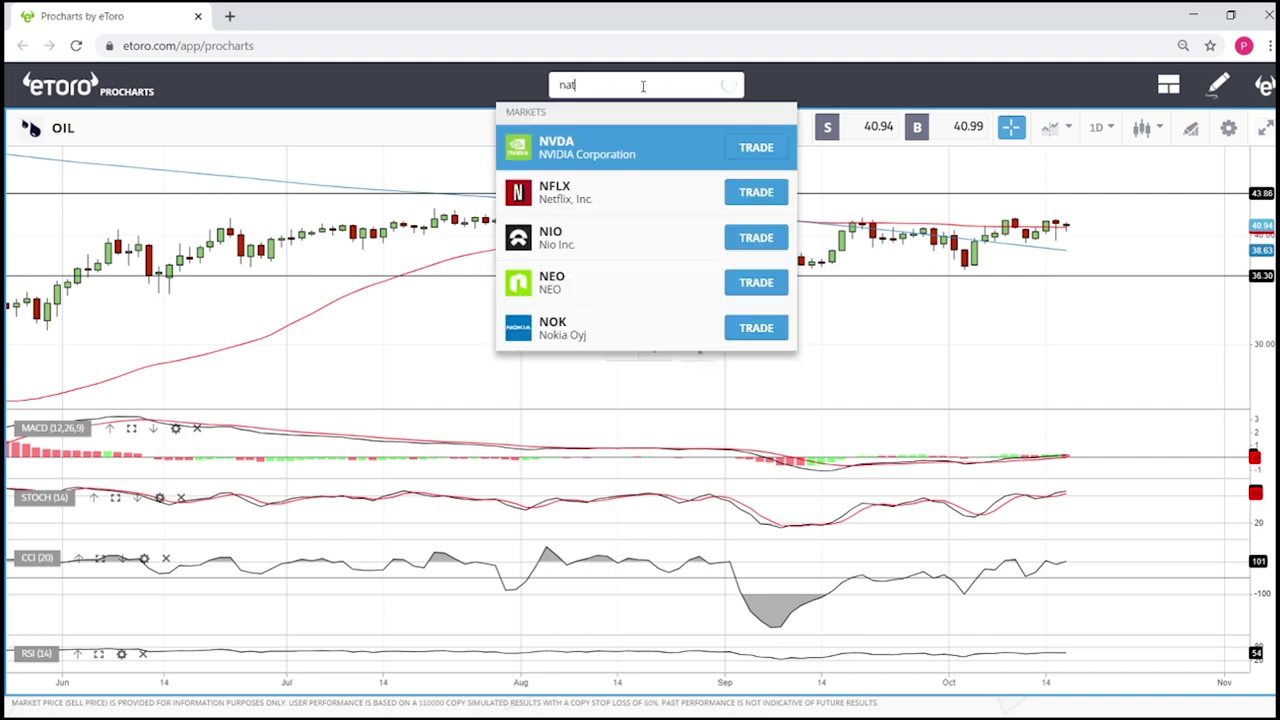
type("t")
left_click(570, 192)
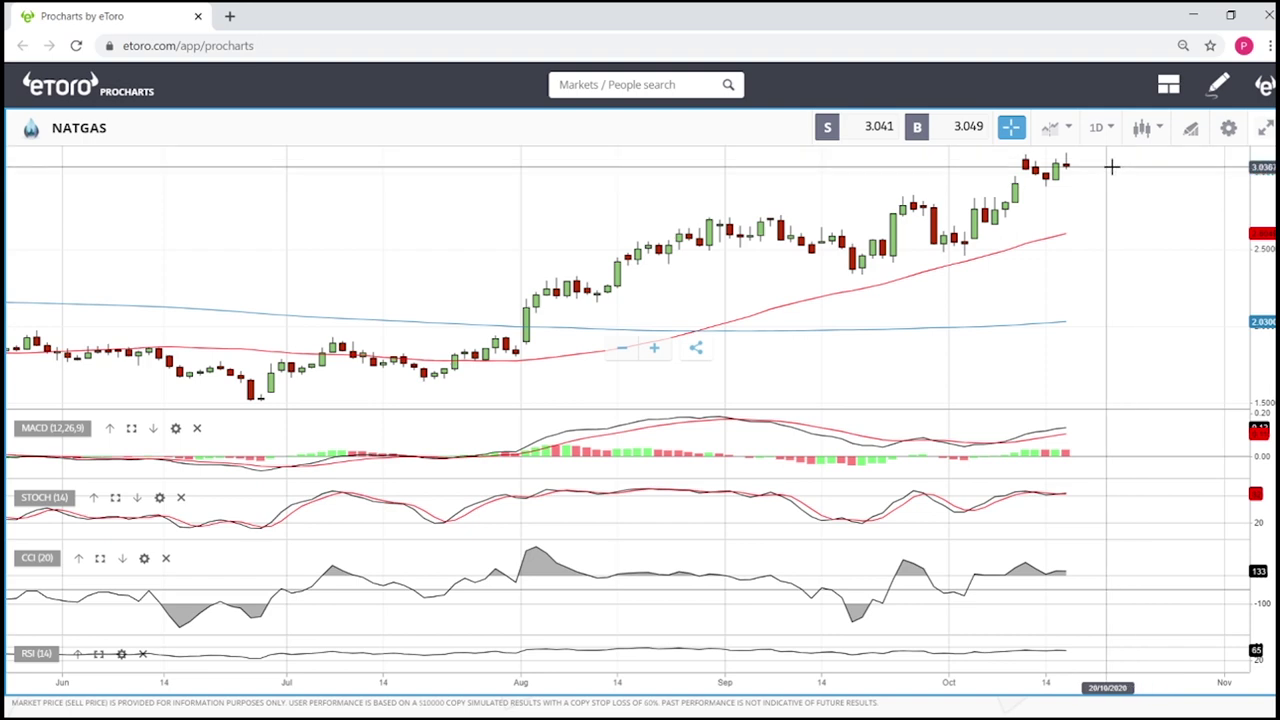
scroll(1110, 167, "down", 3)
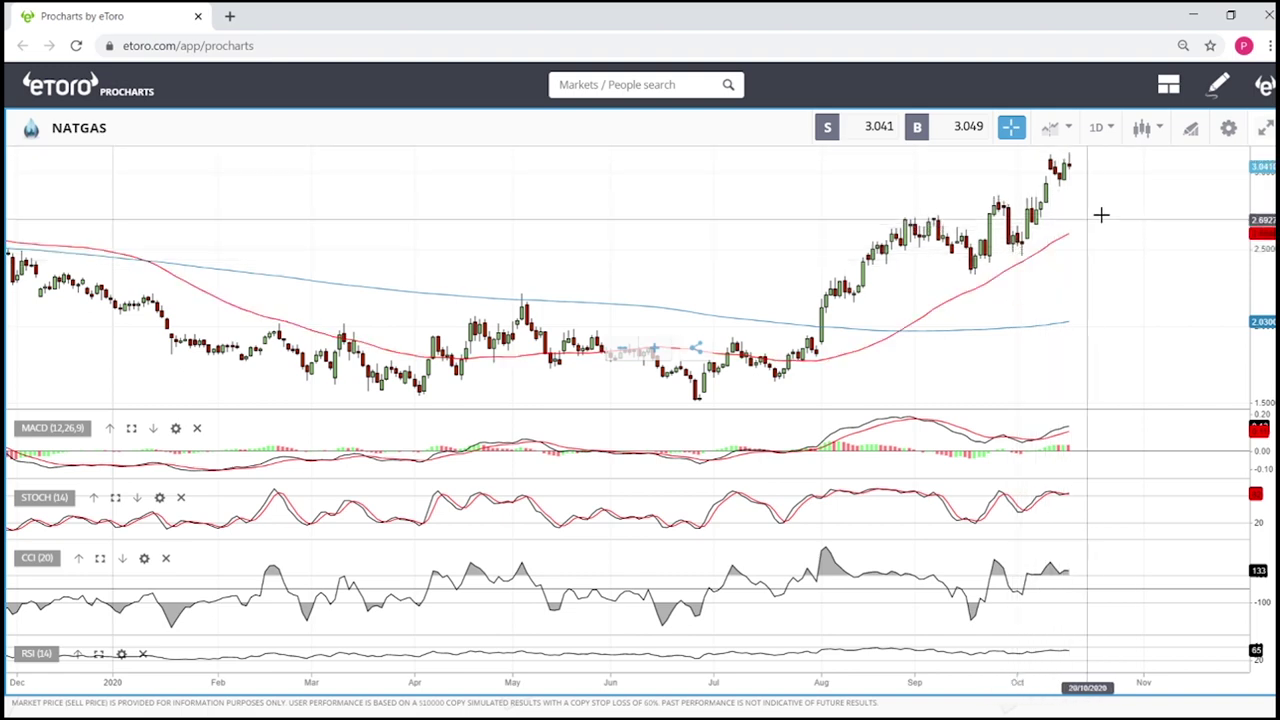
scroll(1171, 229, "down", 5)
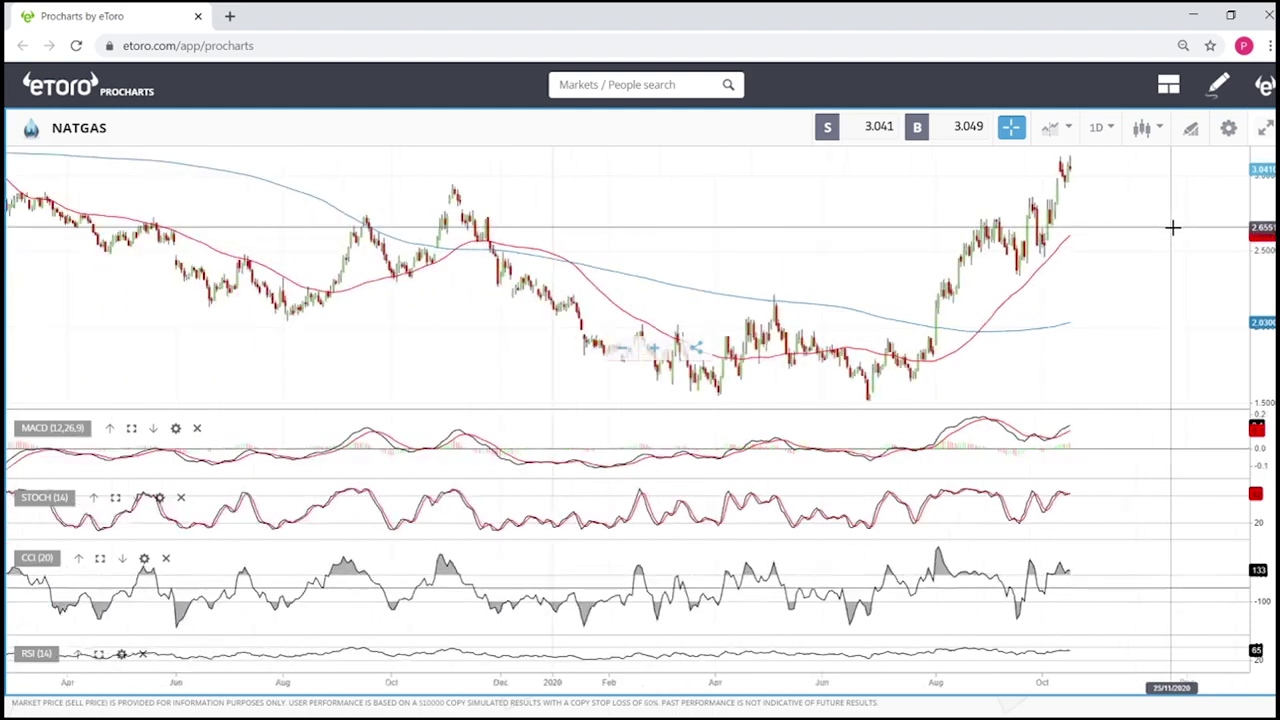
scroll(1172, 226, "down", 3)
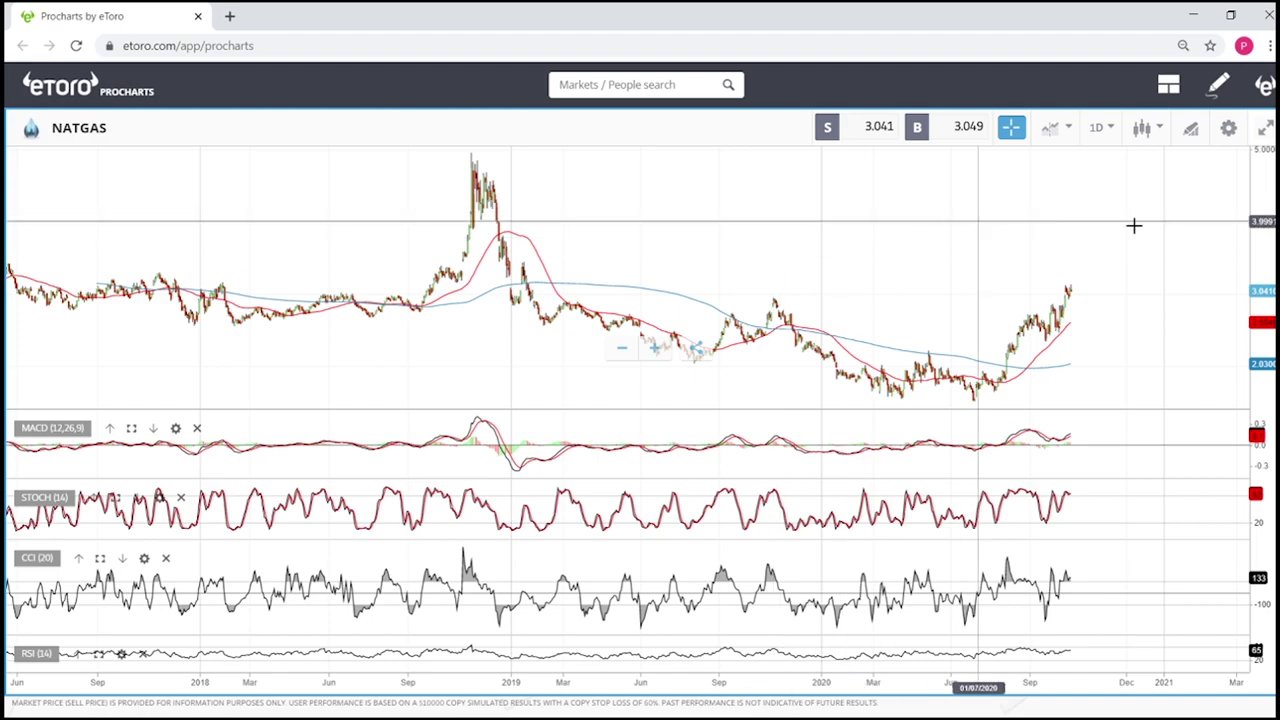
scroll(1184, 331, "up", 4)
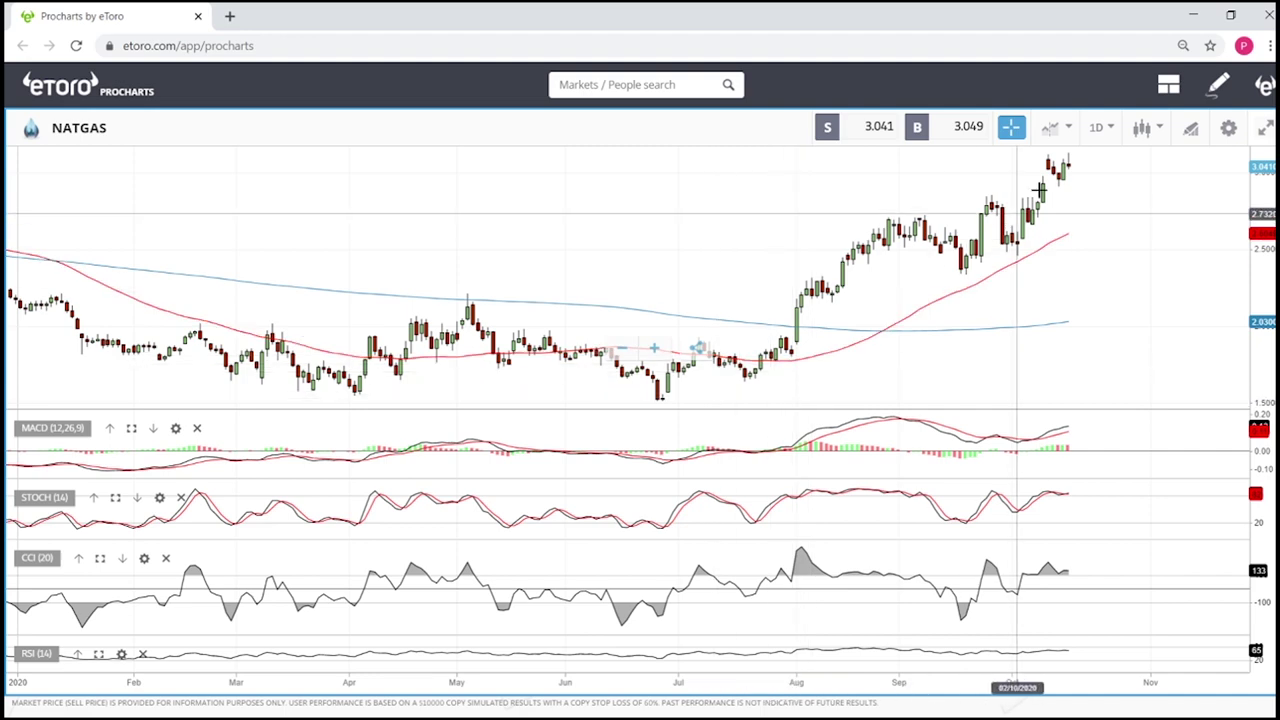
Pan the NATGAS chart along the timeline and zoom in and back out.
left_click_drag(1110, 265, 997, 266)
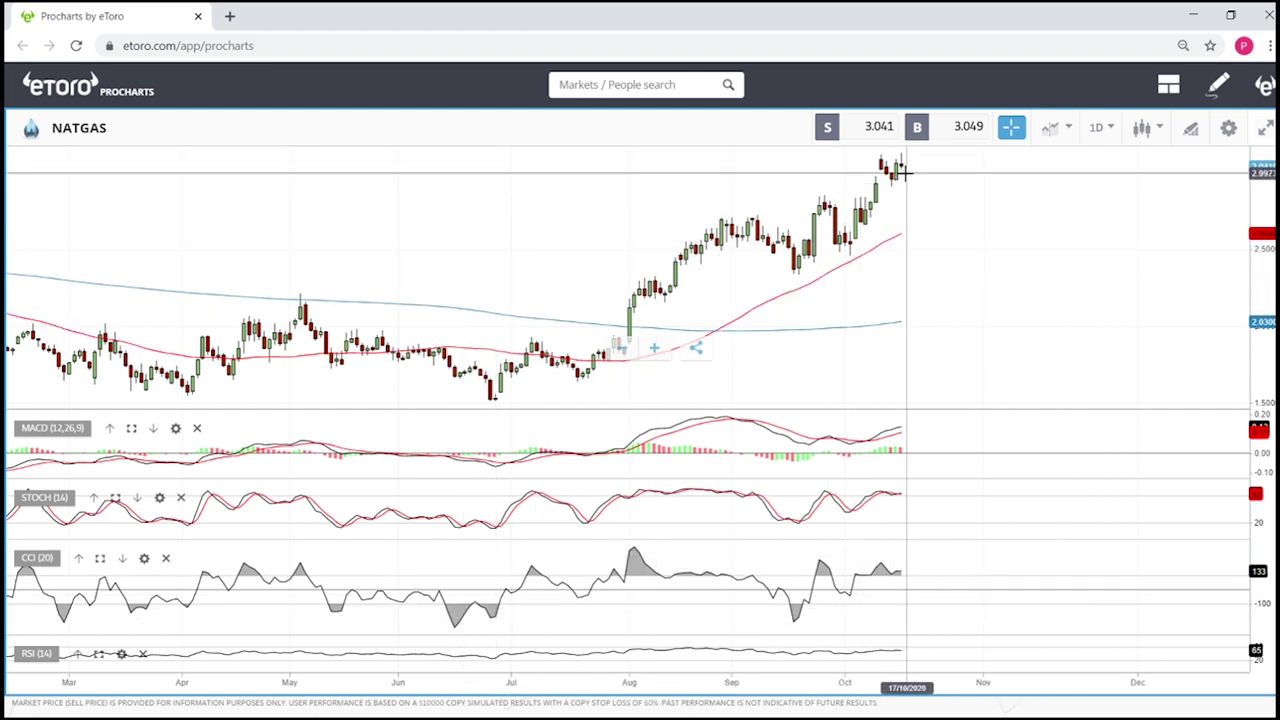
scroll(898, 178, "up", 5)
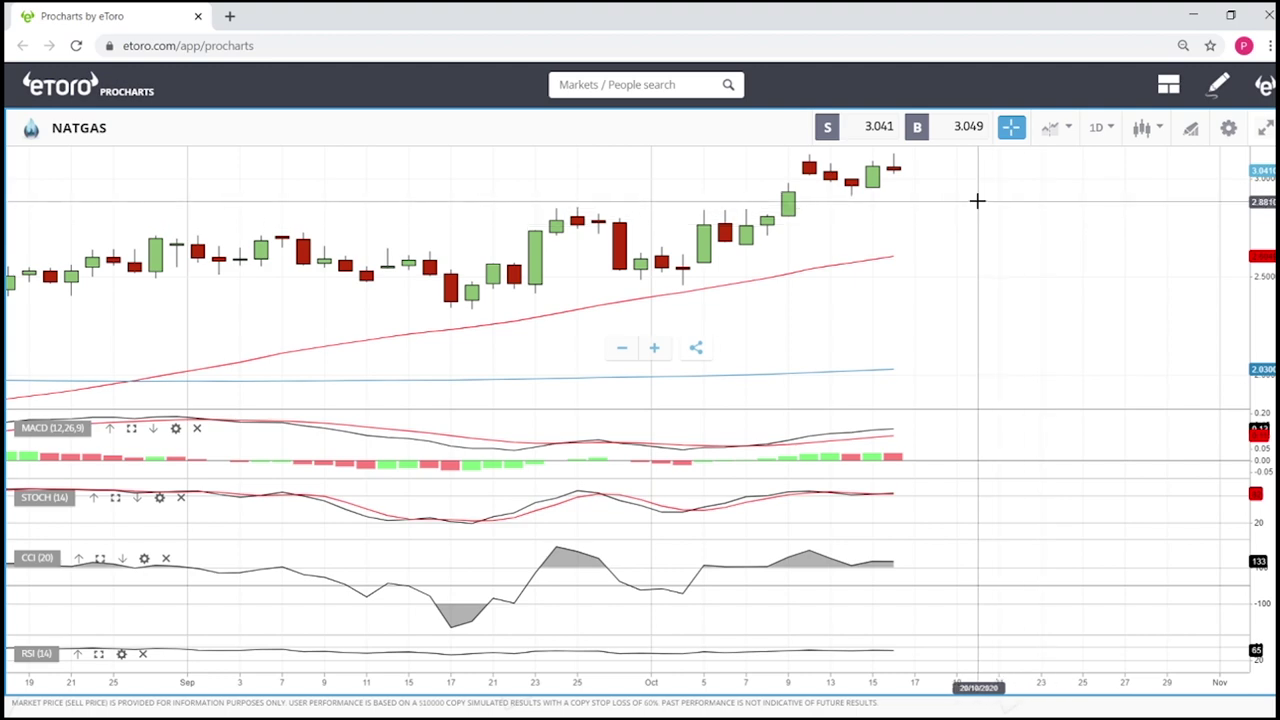
scroll(977, 200, "down", 5)
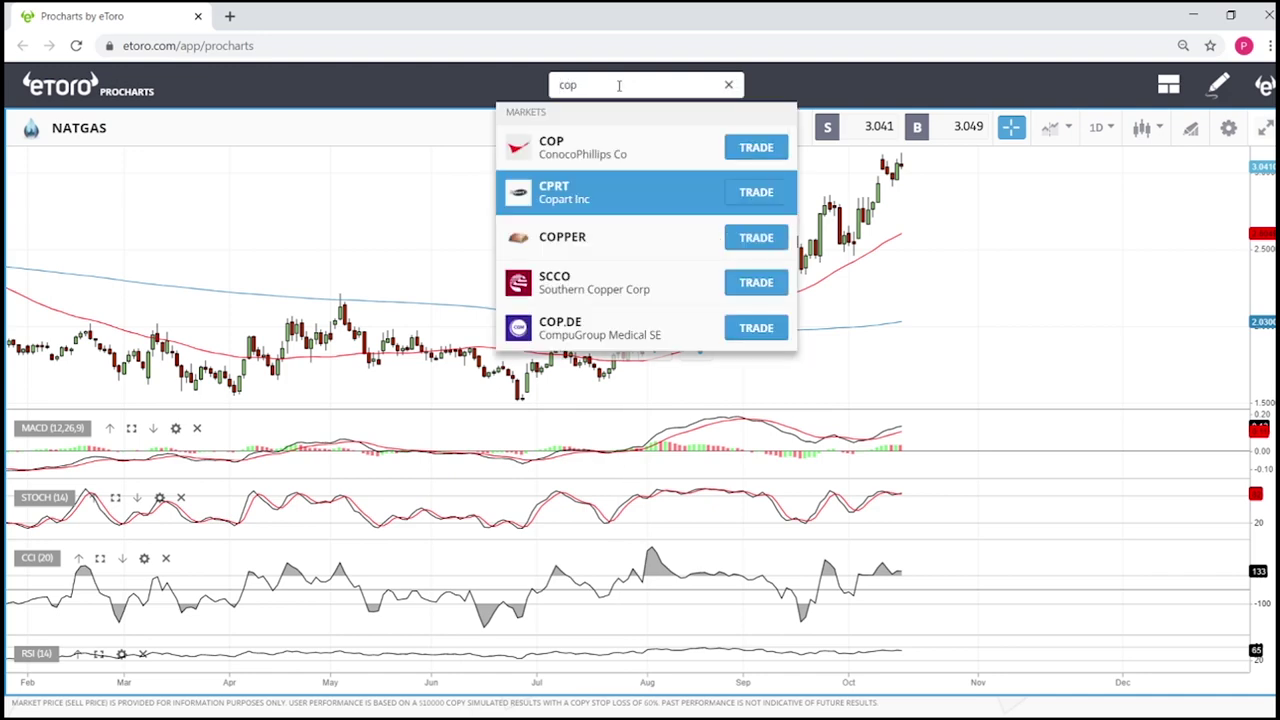
Open the COPPER daily chart, adjust the zoom, and pick the Horizontal drawing tool.
left_click(589, 236)
scroll(971, 246, "up", 3)
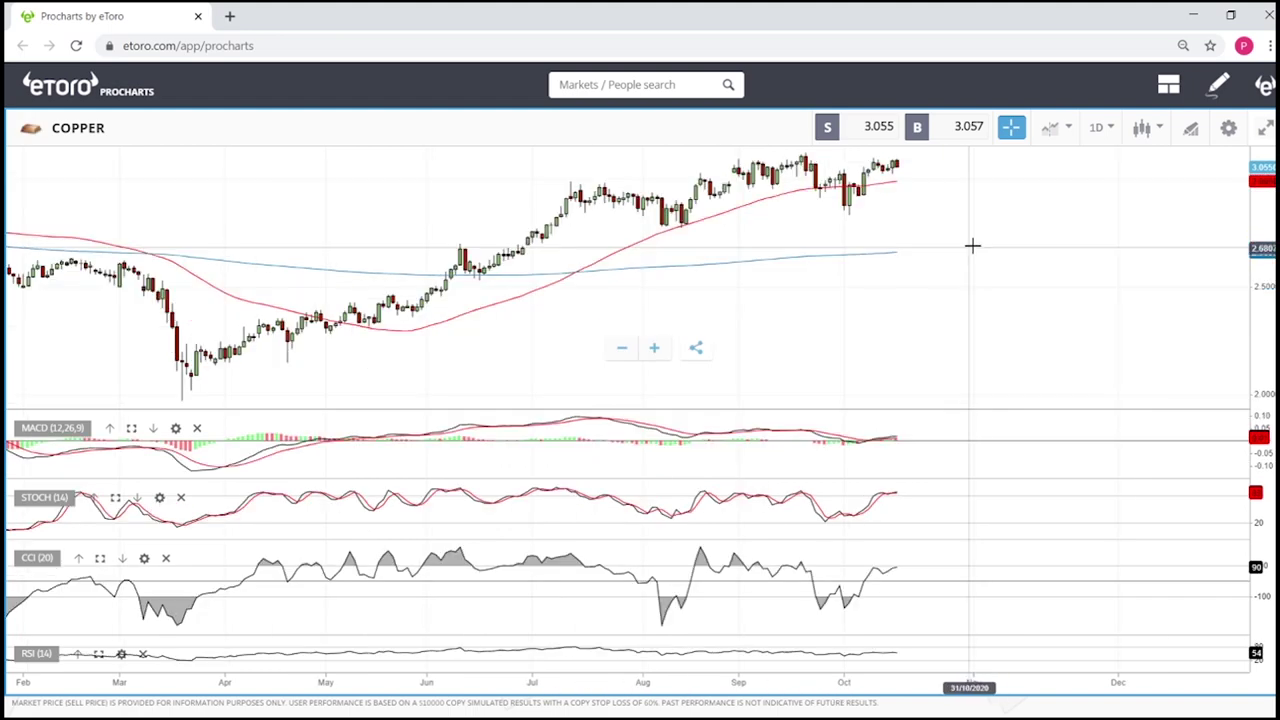
scroll(991, 240, "up", 3)
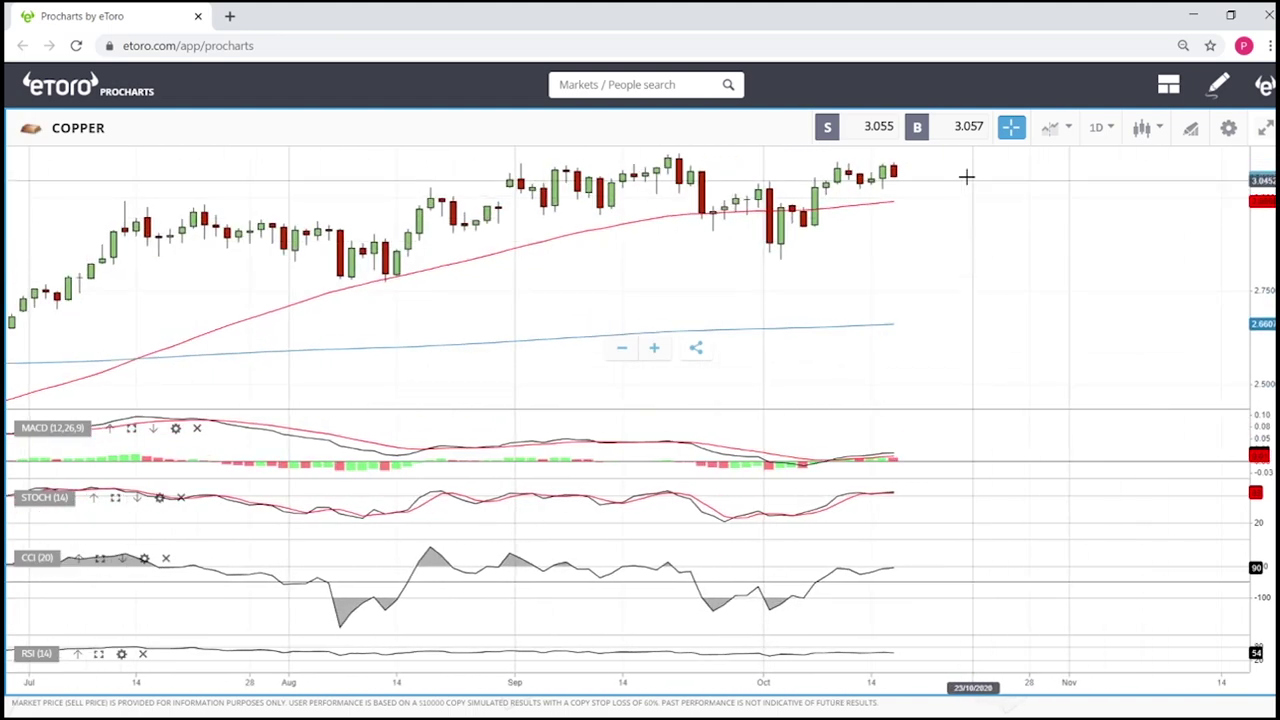
scroll(992, 218, "down", 5)
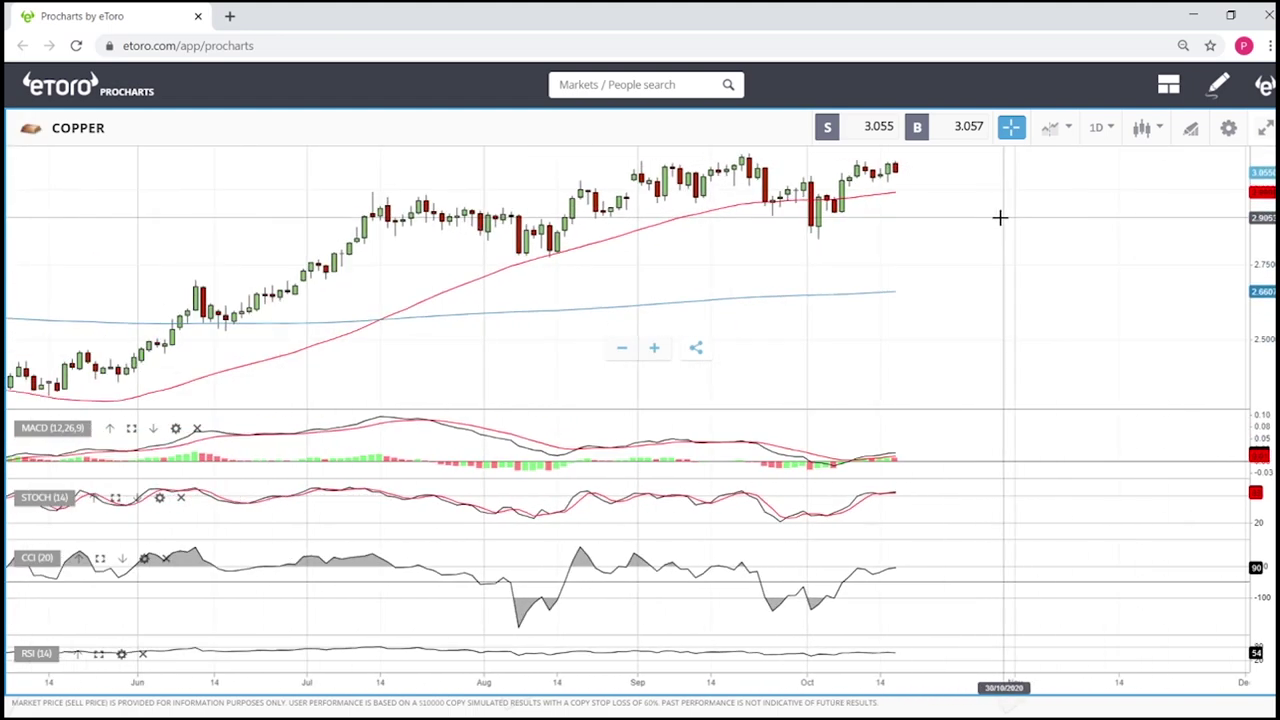
left_click(1188, 132)
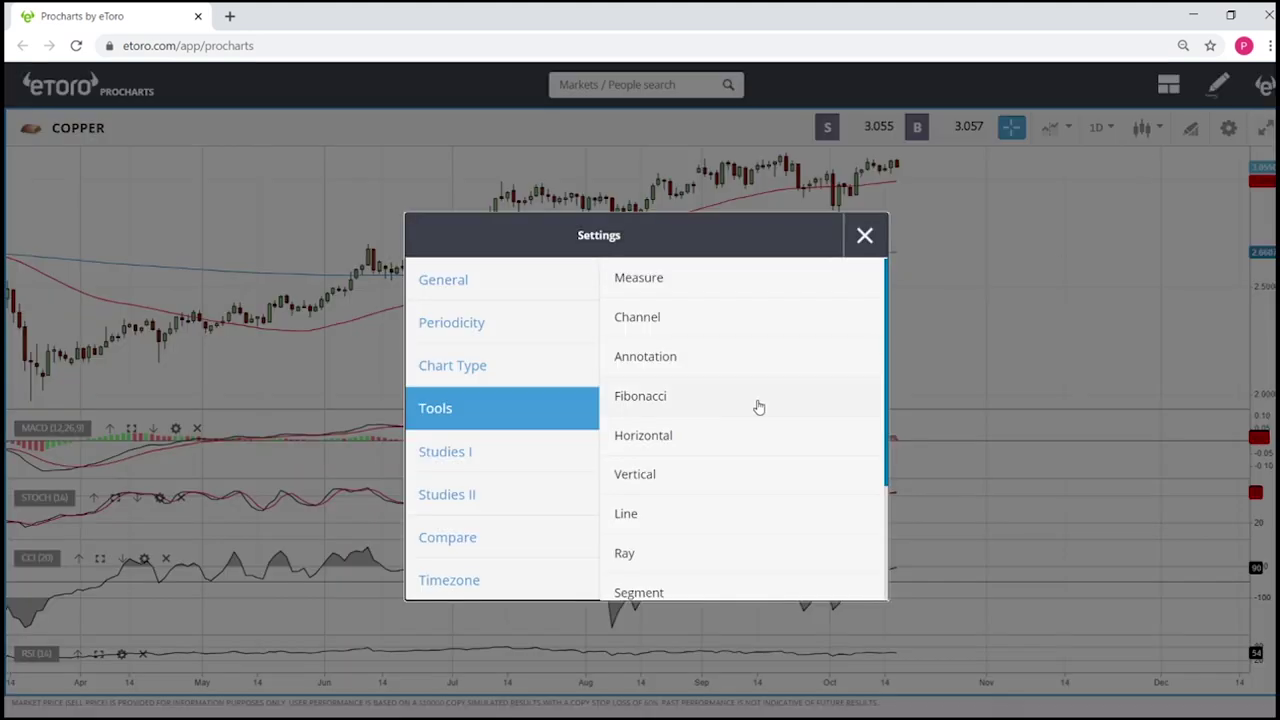
left_click(684, 435)
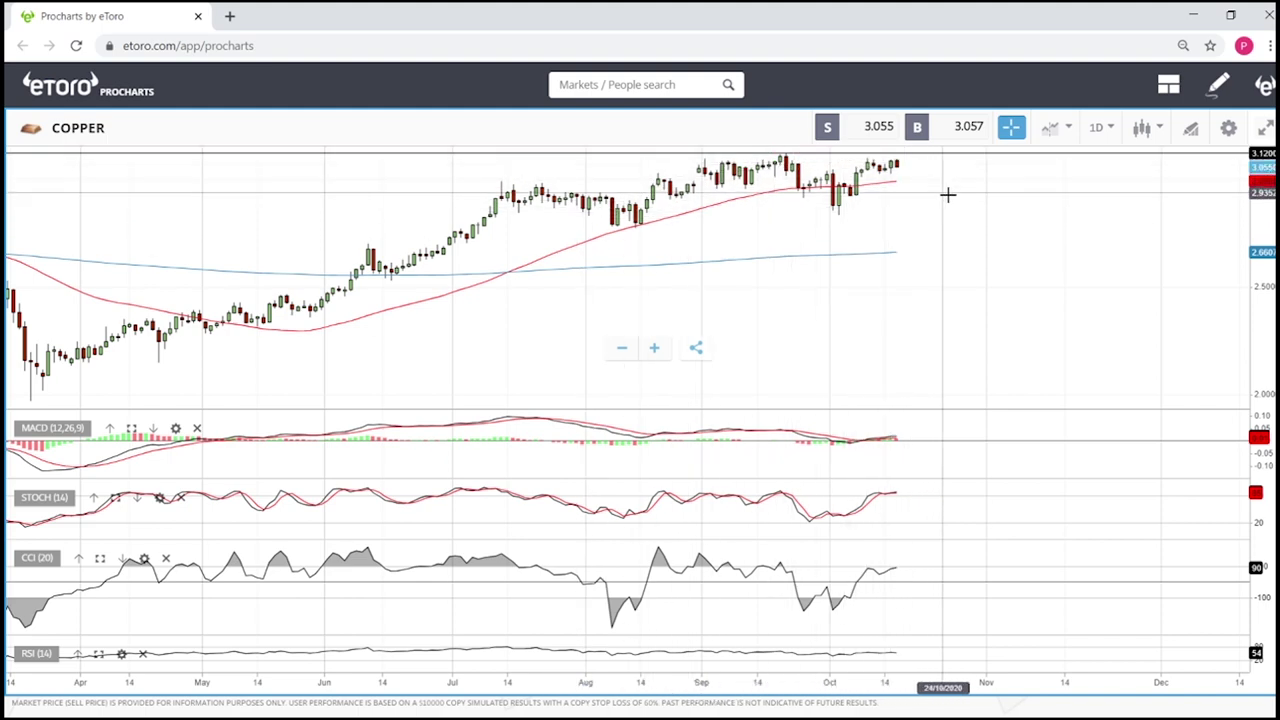
scroll(976, 286, "down", 6)
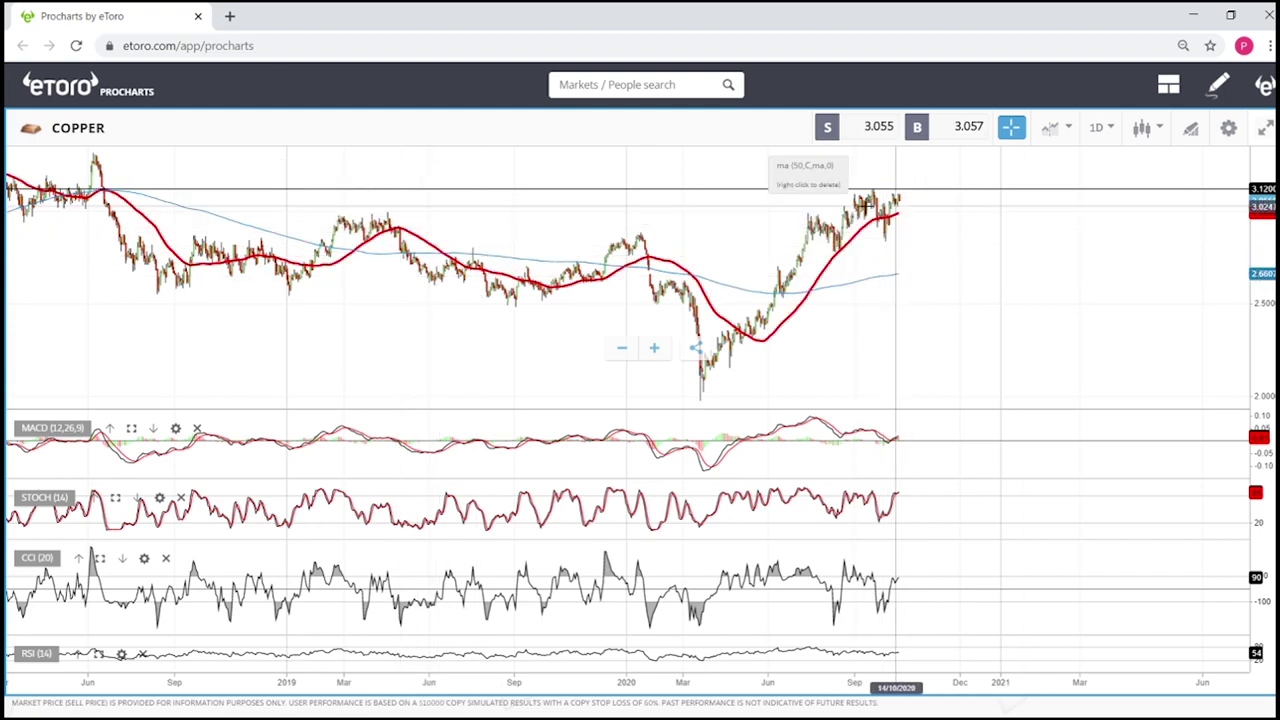
scroll(973, 233, "up", 5)
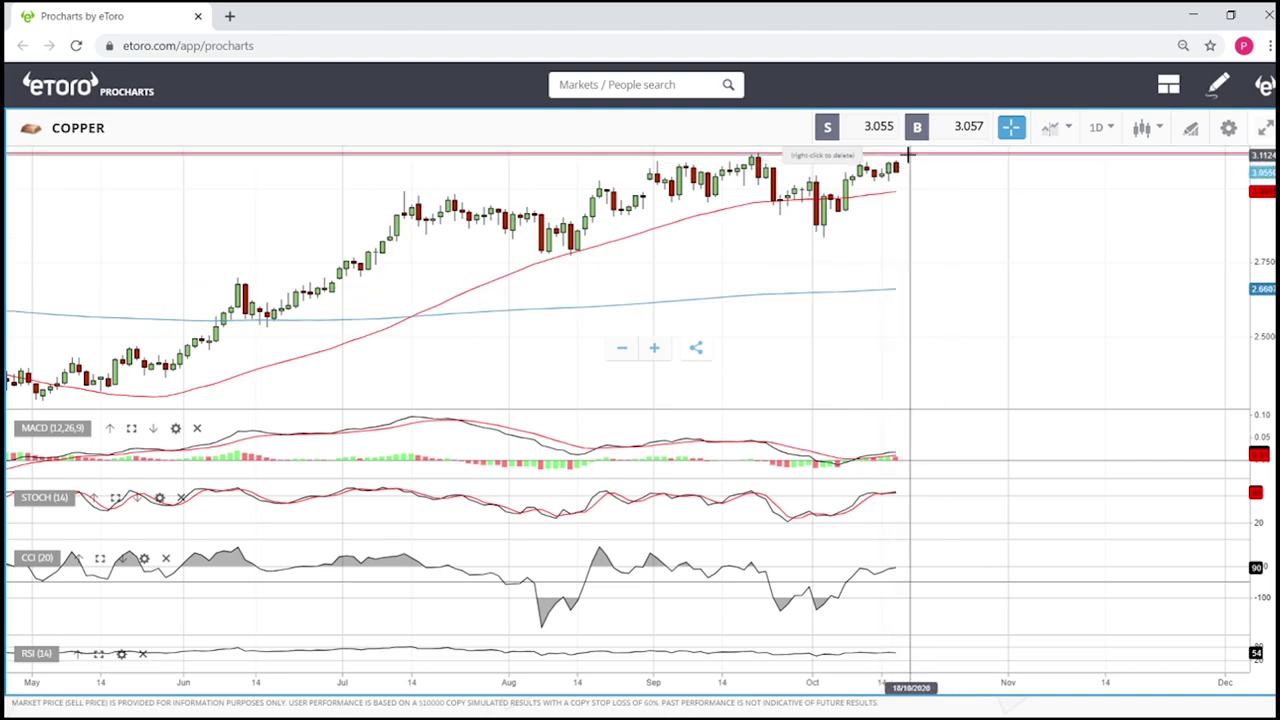
Lower the COPPER horizontal line onto the recent highs, then zoom out and in.
mouse_move(909, 155)
left_mouse_down()
mouse_move(928, 203)
mouse_move(902, 160)
left_mouse_up()
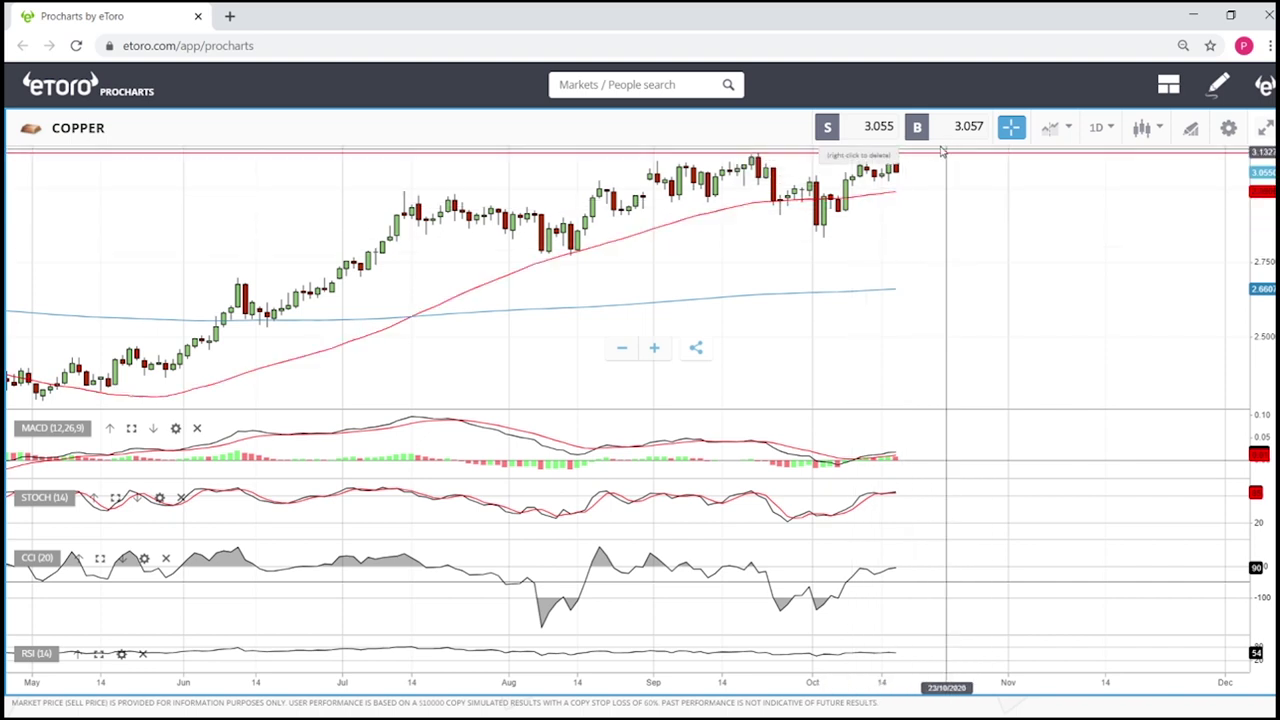
left_click_drag(897, 170, 928, 201)
scroll(927, 276, "down", 10)
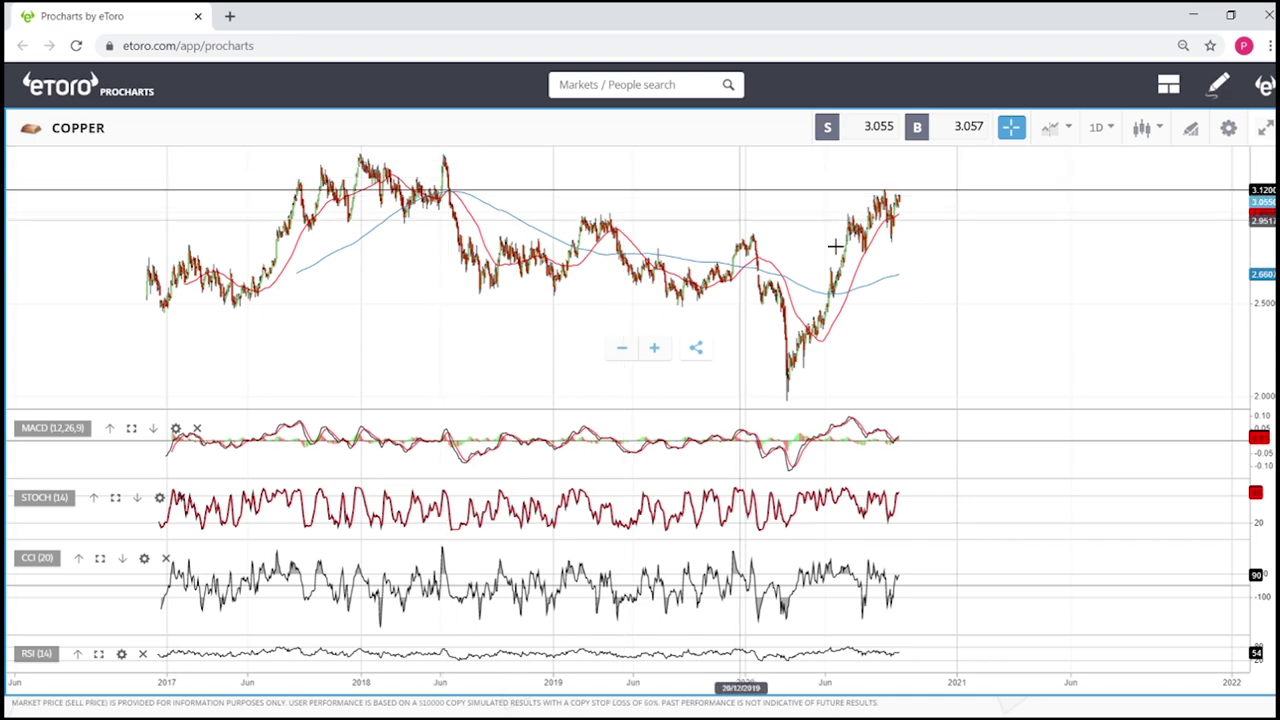
scroll(951, 297, "up", 5)
scroll(955, 297, "up", 4)
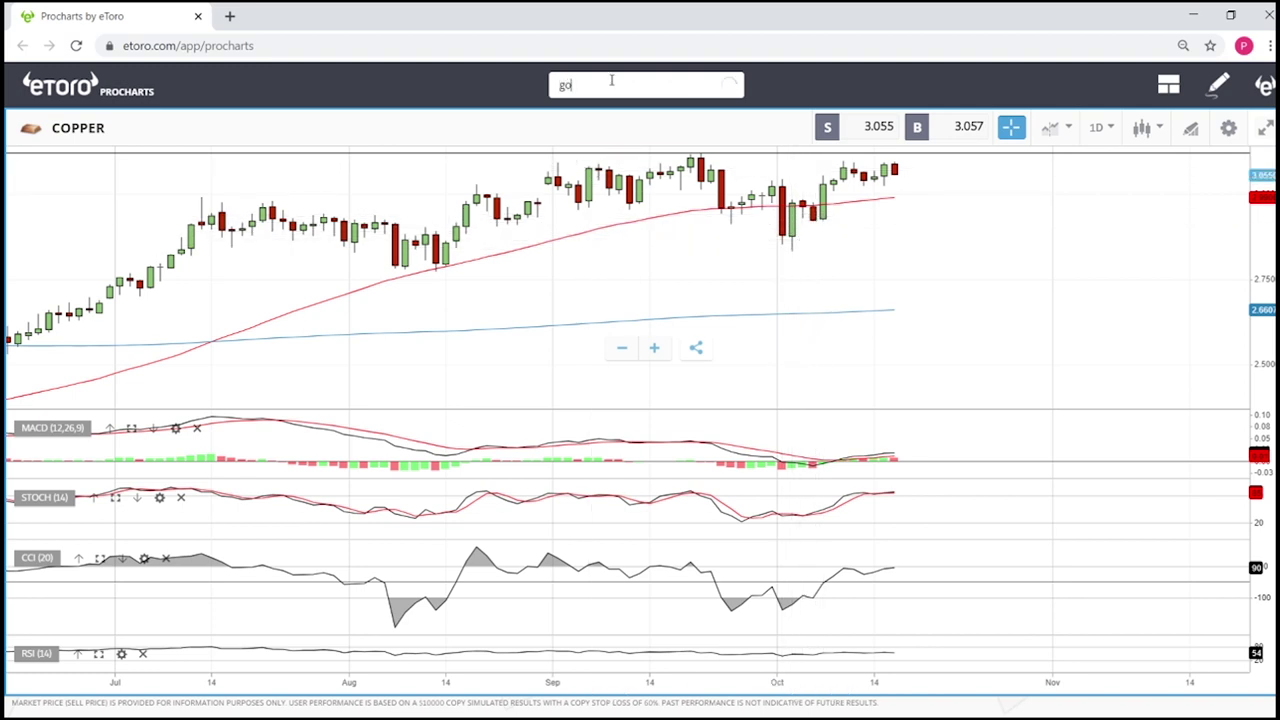
Finish the 'gold' search, open the GOLD chart and zoom out to several months.
type("d")
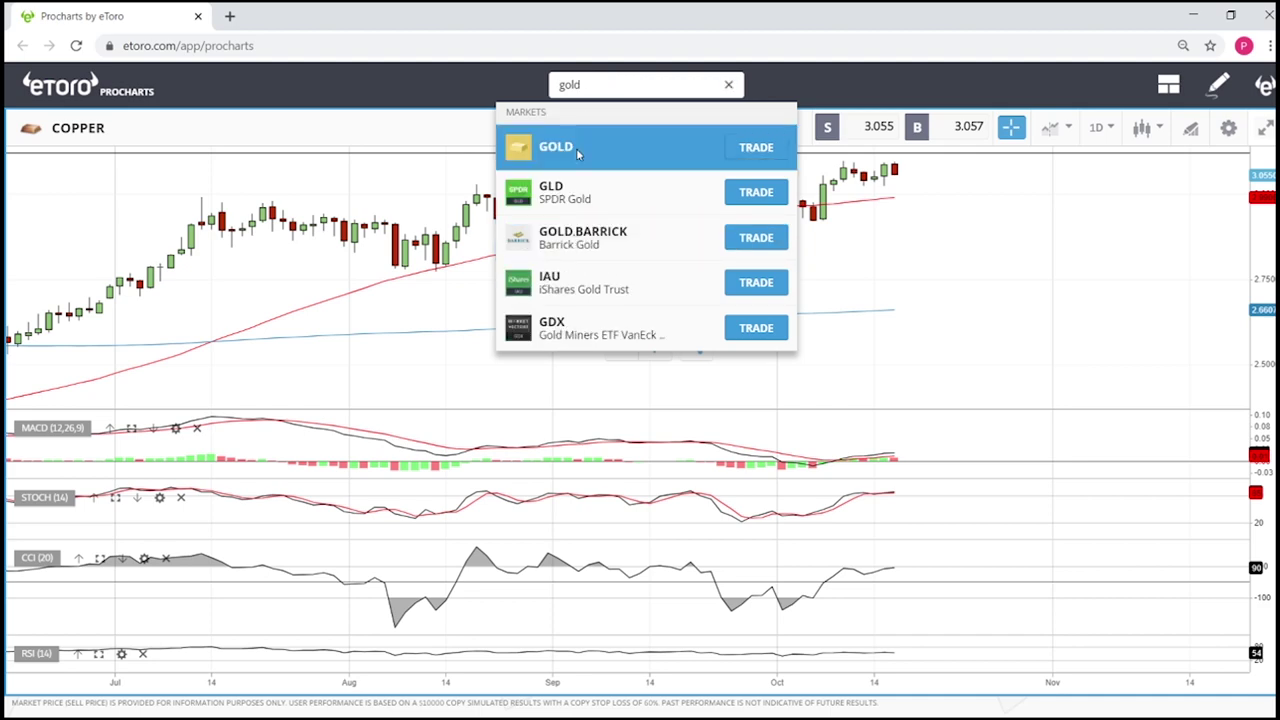
left_click(535, 147)
scroll(989, 226, "up", 4)
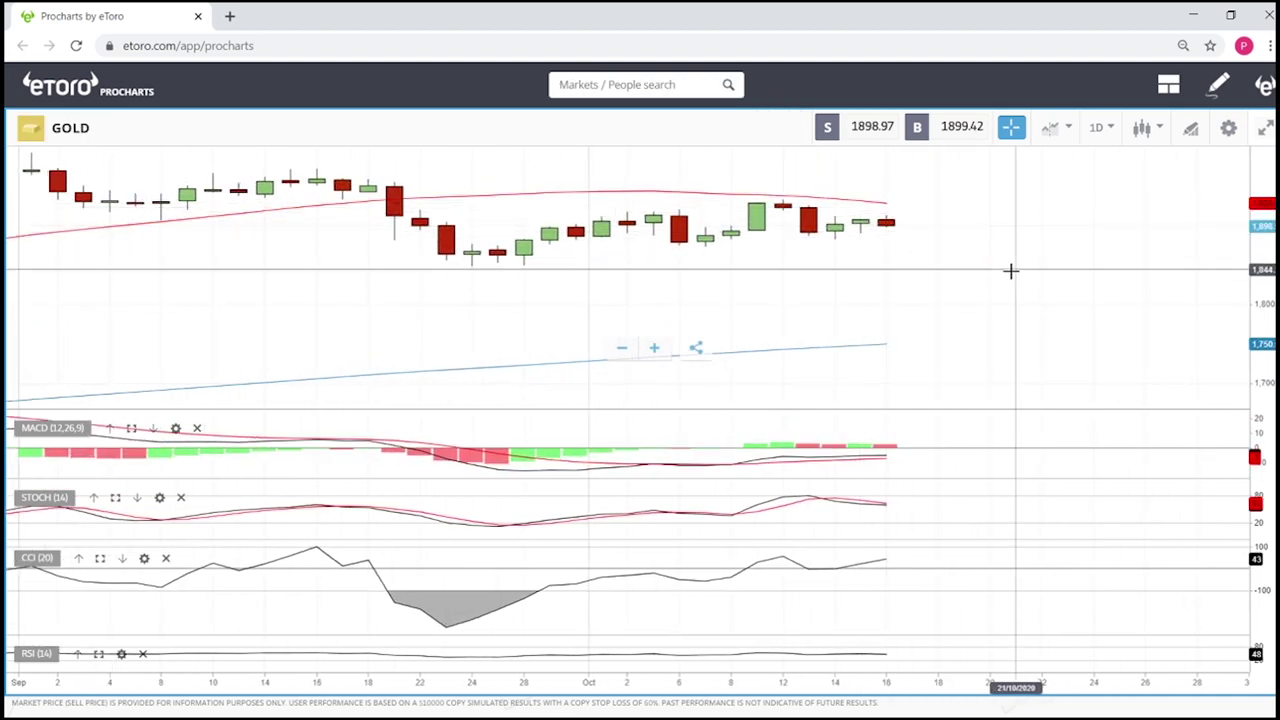
scroll(1021, 286, "down", 1)
scroll(1021, 286, "down", 2)
scroll(1021, 286, "down", 3)
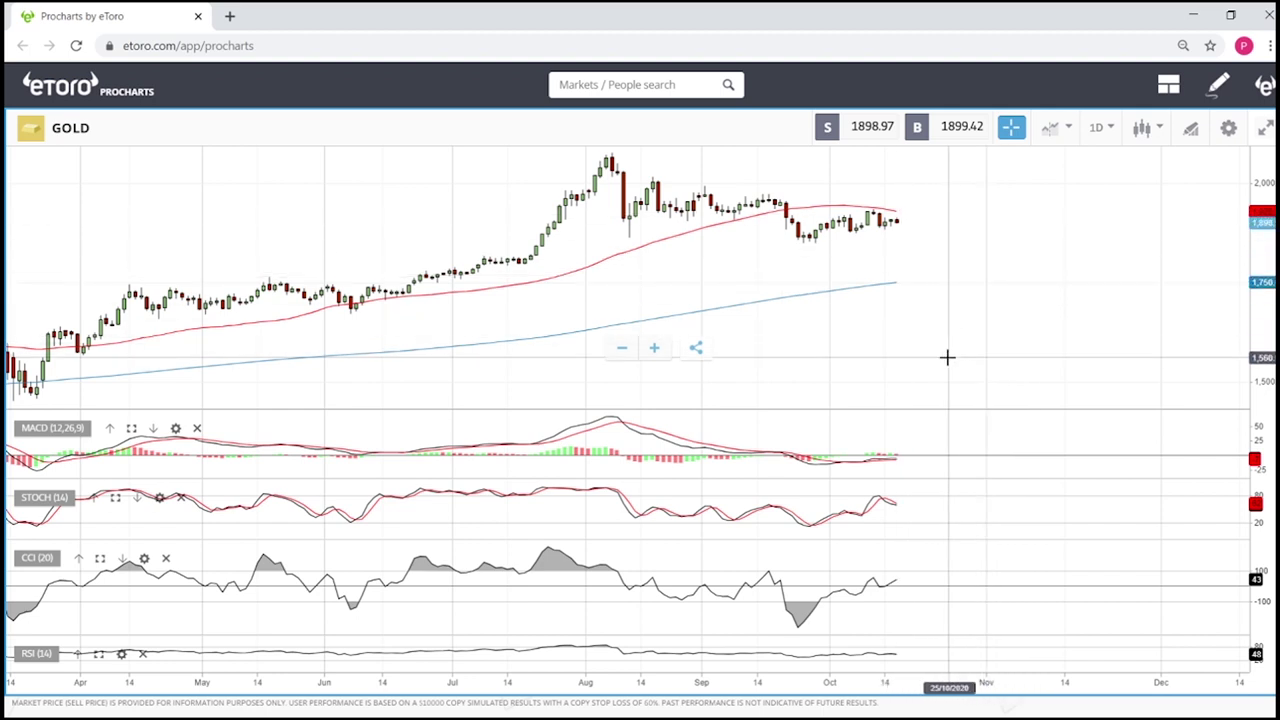
Draw a descending trend line from the August high across the later highs.
left_click(1190, 131)
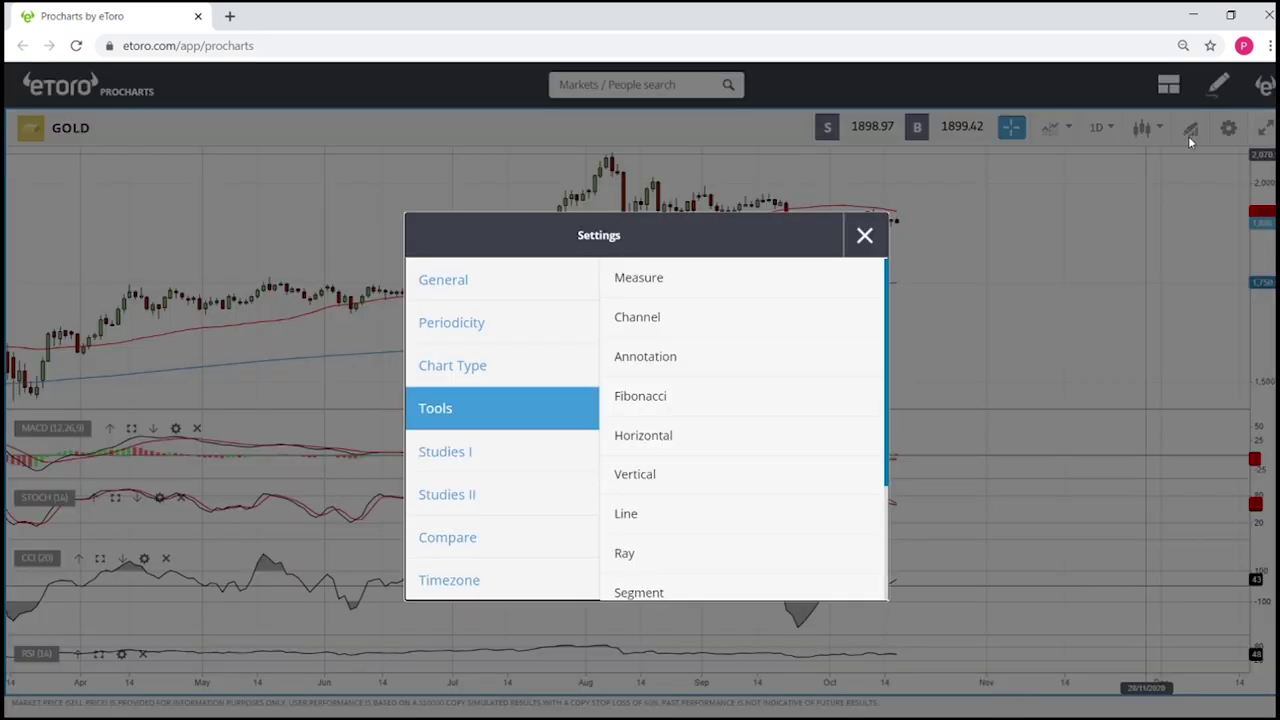
left_click(626, 513)
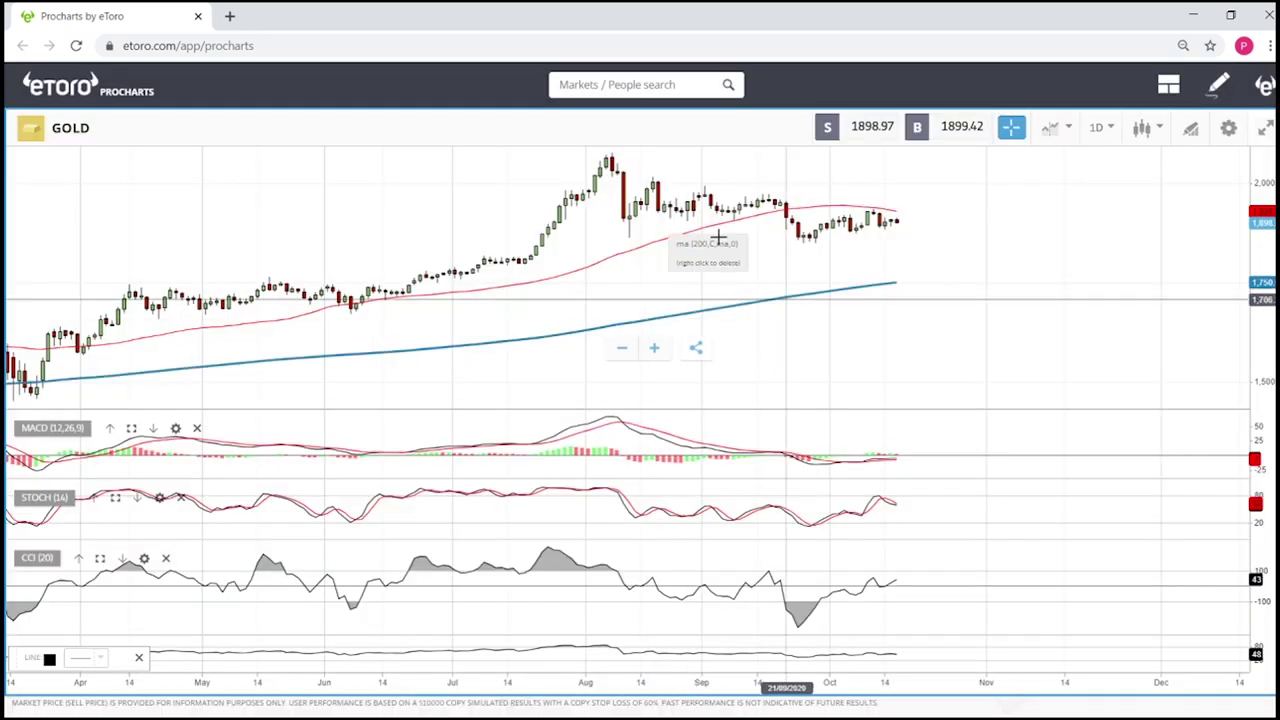
left_click(652, 178)
left_click(983, 222)
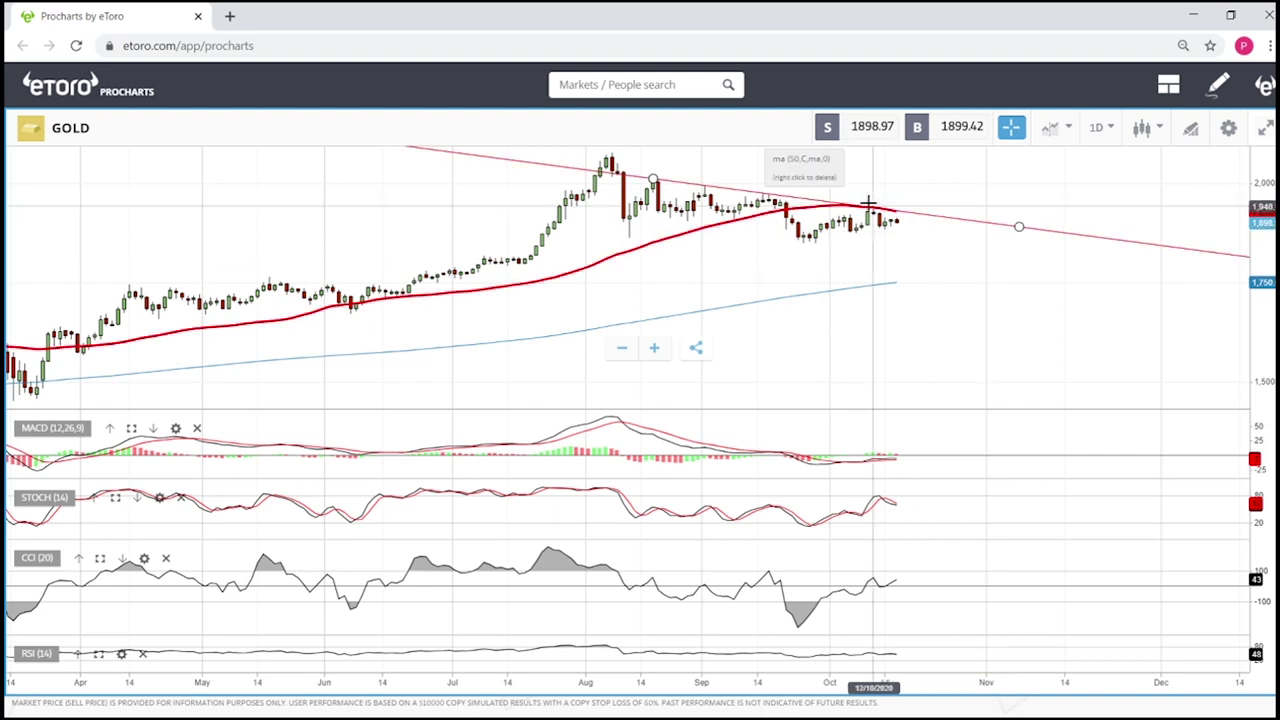
Draw a rectangle zone near 2,000 from the late-July highs to late October.
left_click(1186, 134)
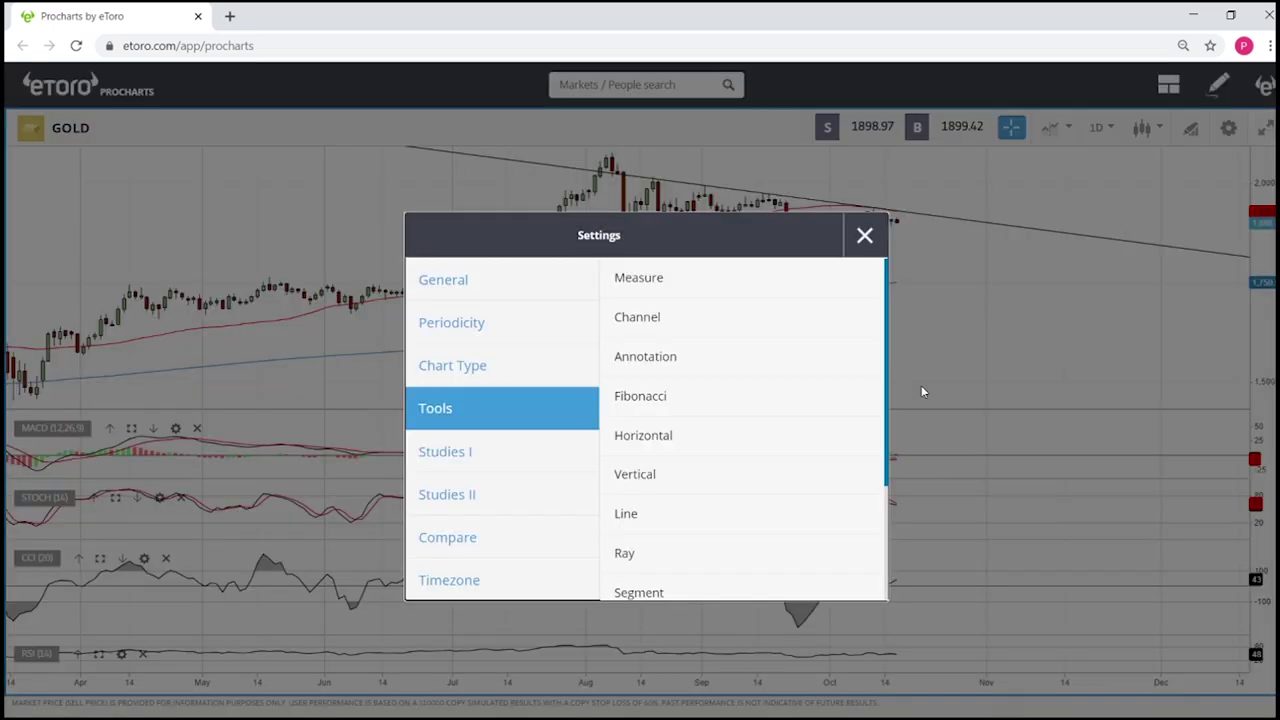
scroll(646, 486, "down", 3)
left_click(651, 473)
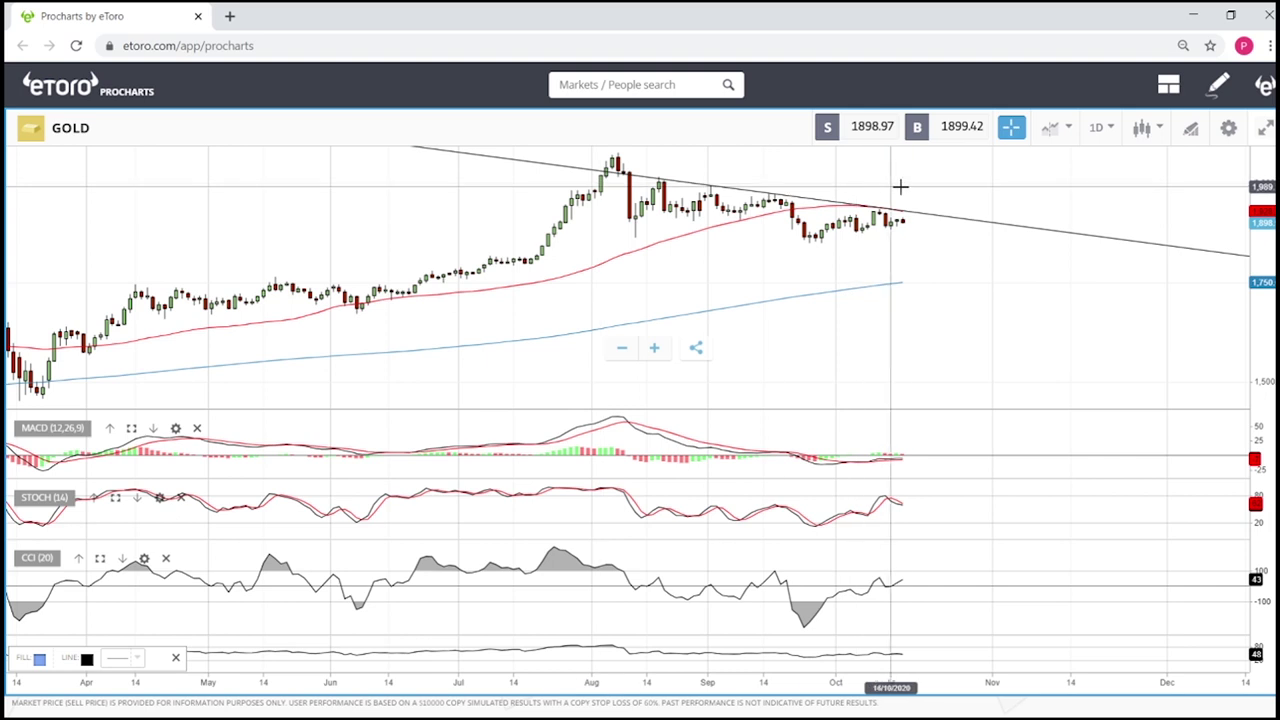
left_click(560, 186)
left_click(960, 197)
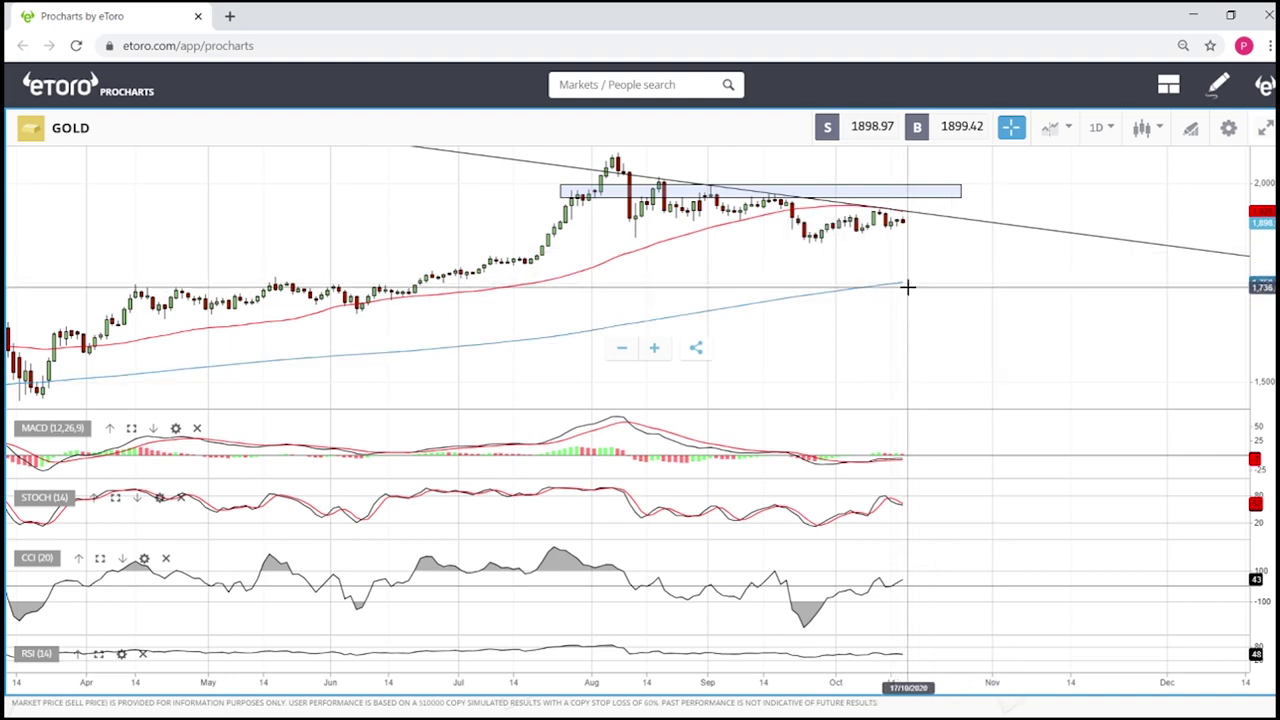
scroll(1032, 297, "up", 5)
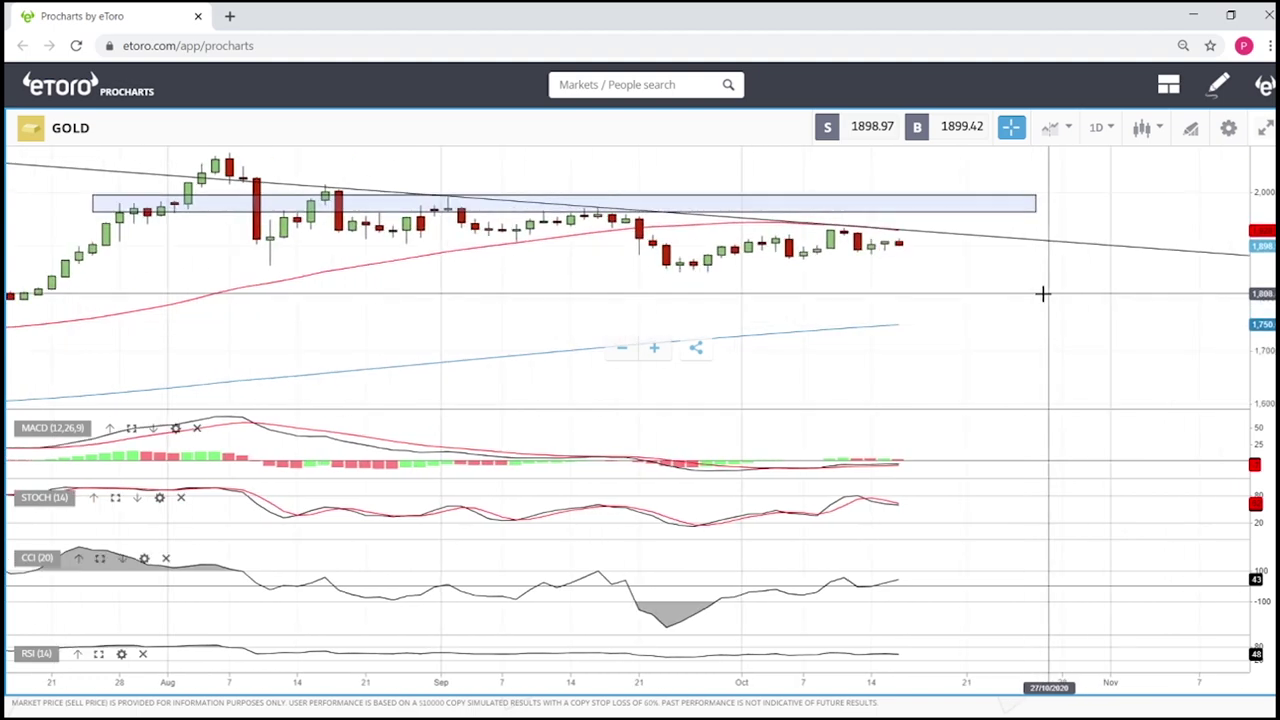
scroll(1042, 293, "down", 5)
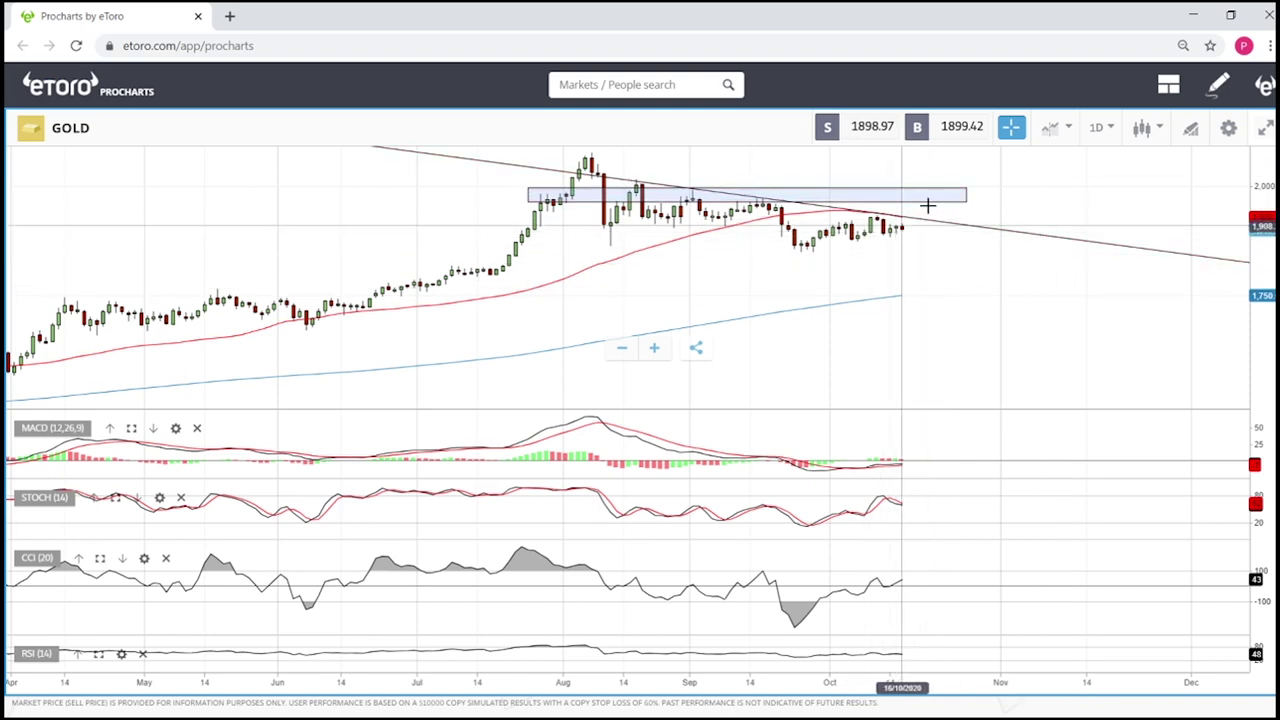
Zoom the GOLD chart in and out to inspect the trend line and zone.
scroll(880, 247, "up", 2)
scroll(608, 206, "up", 1)
scroll(788, 173, "down", 3)
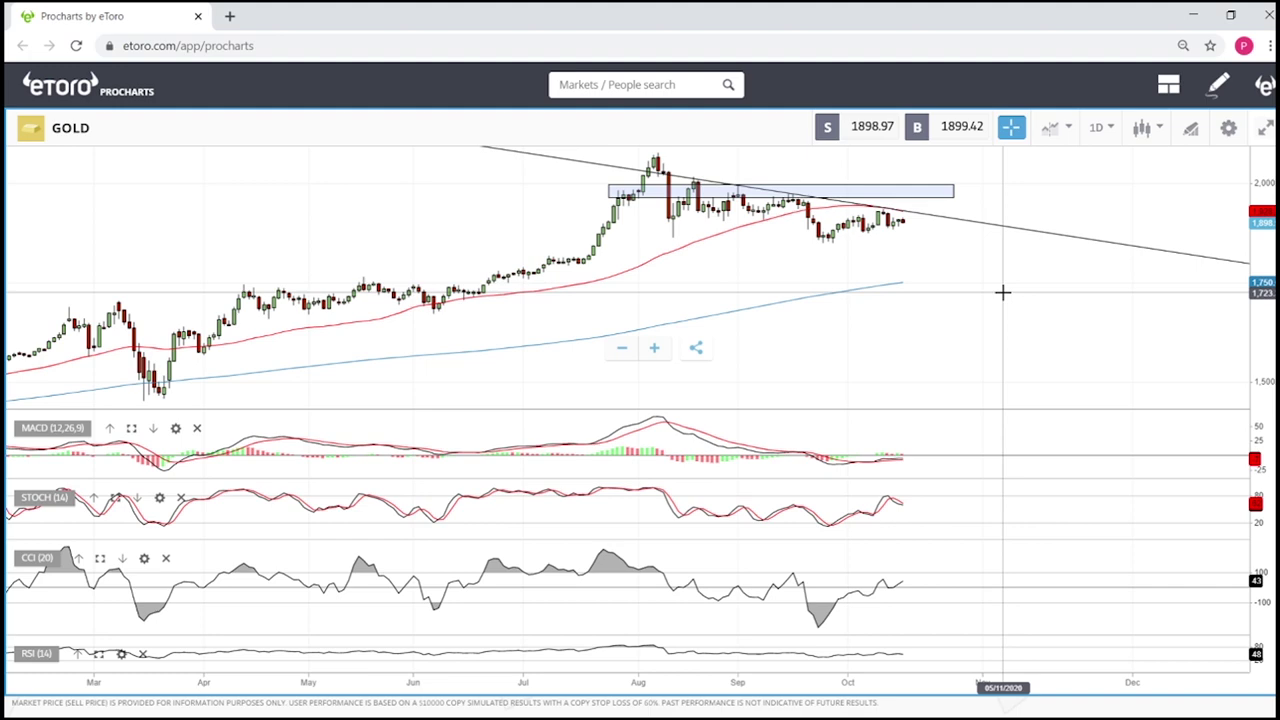
scroll(1000, 329, "up", 3)
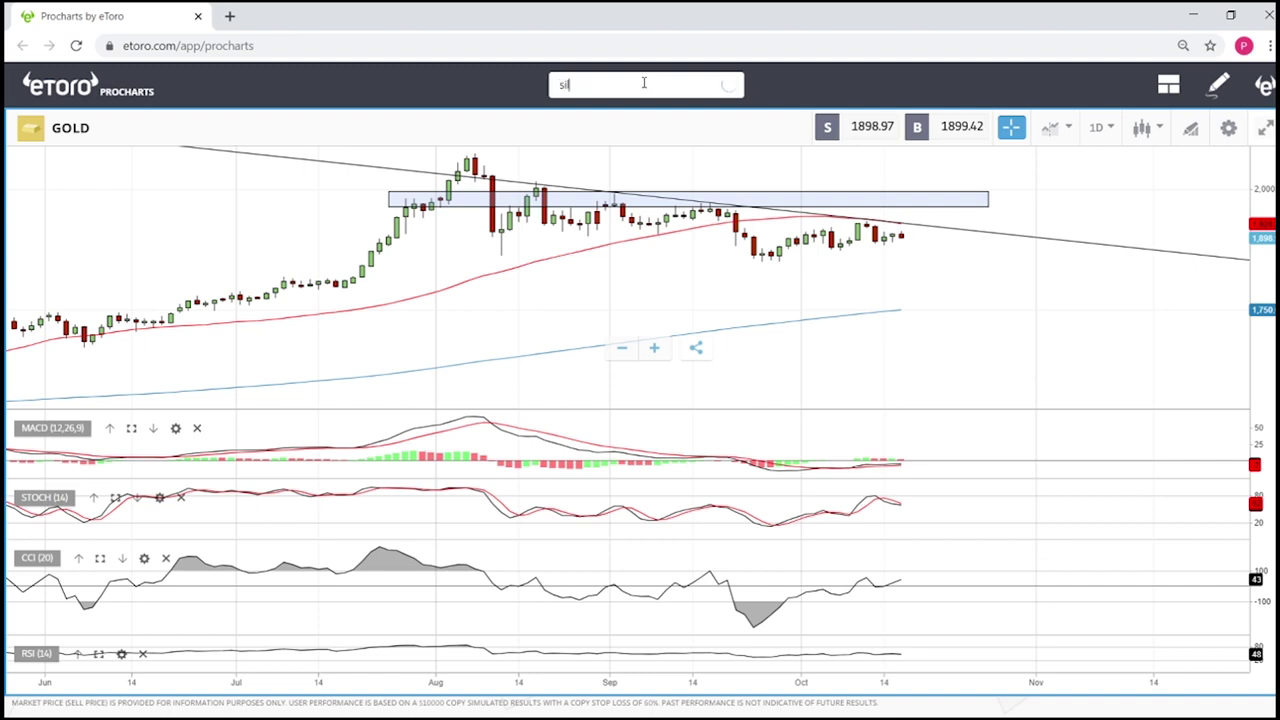
Load the SILVER chart and draw a rectangle zone over its August–October highs near 27–28.
left_click(583, 189)
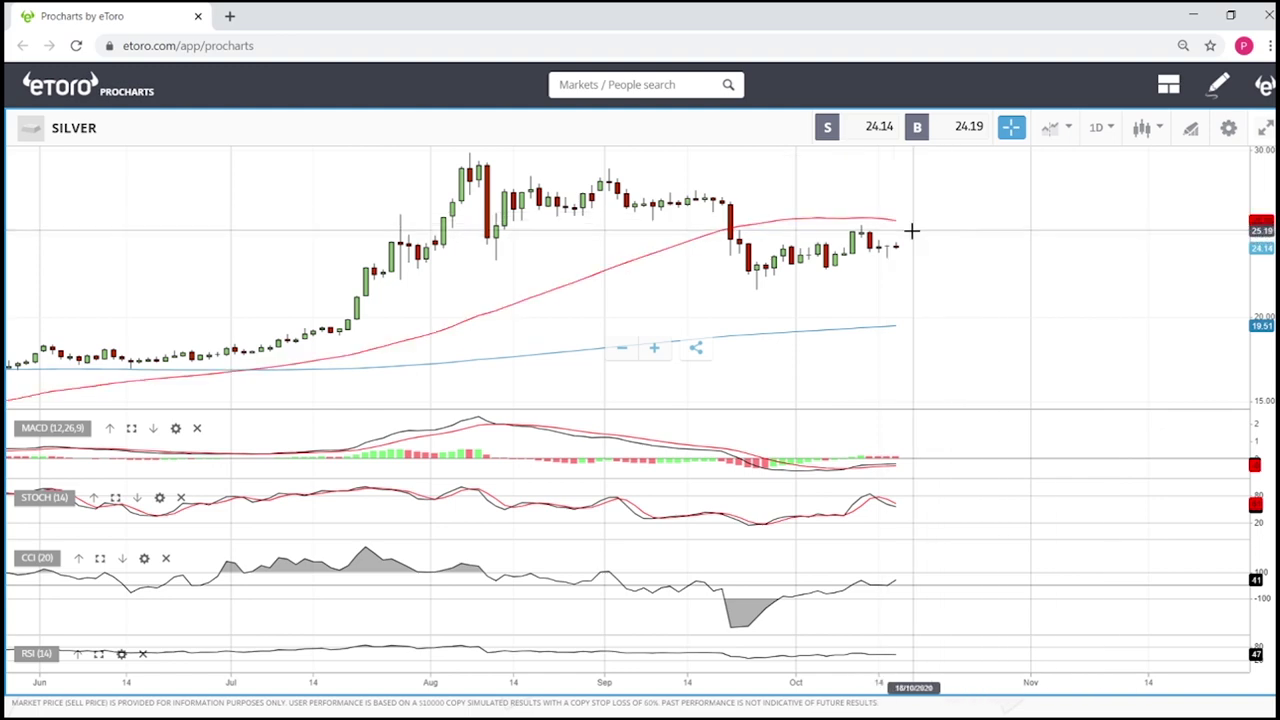
left_click(1190, 132)
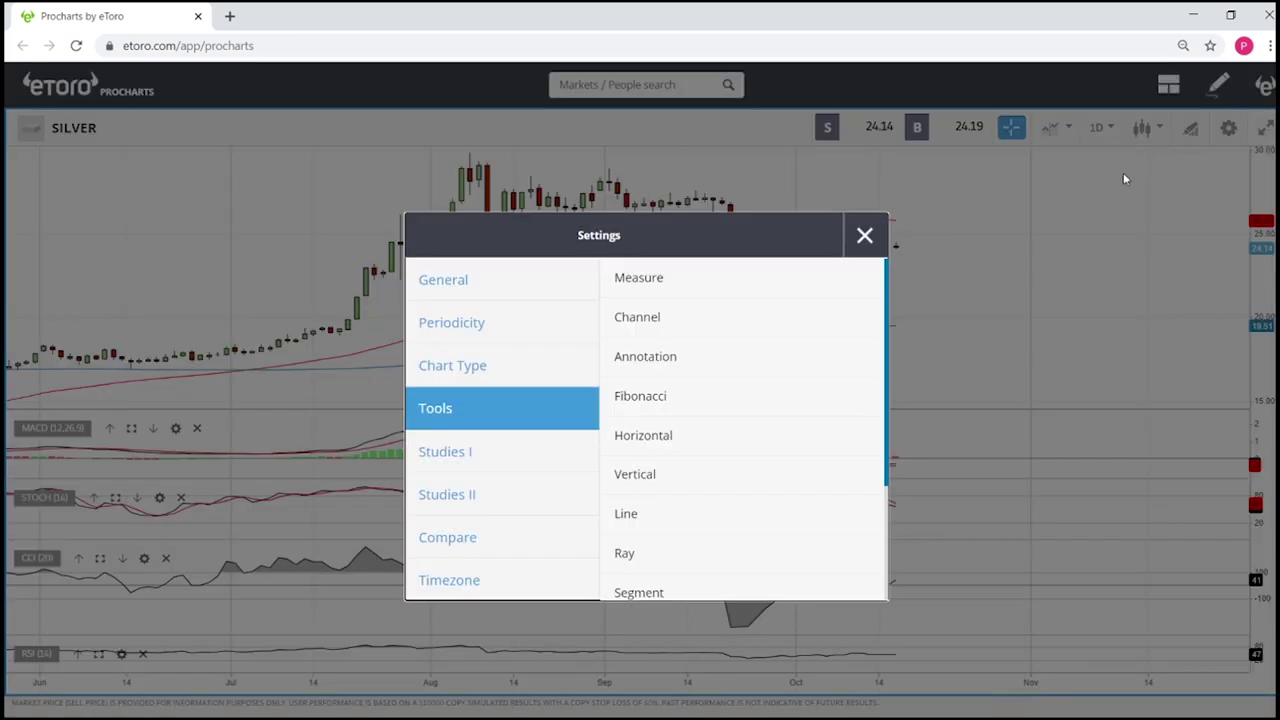
left_click(692, 533)
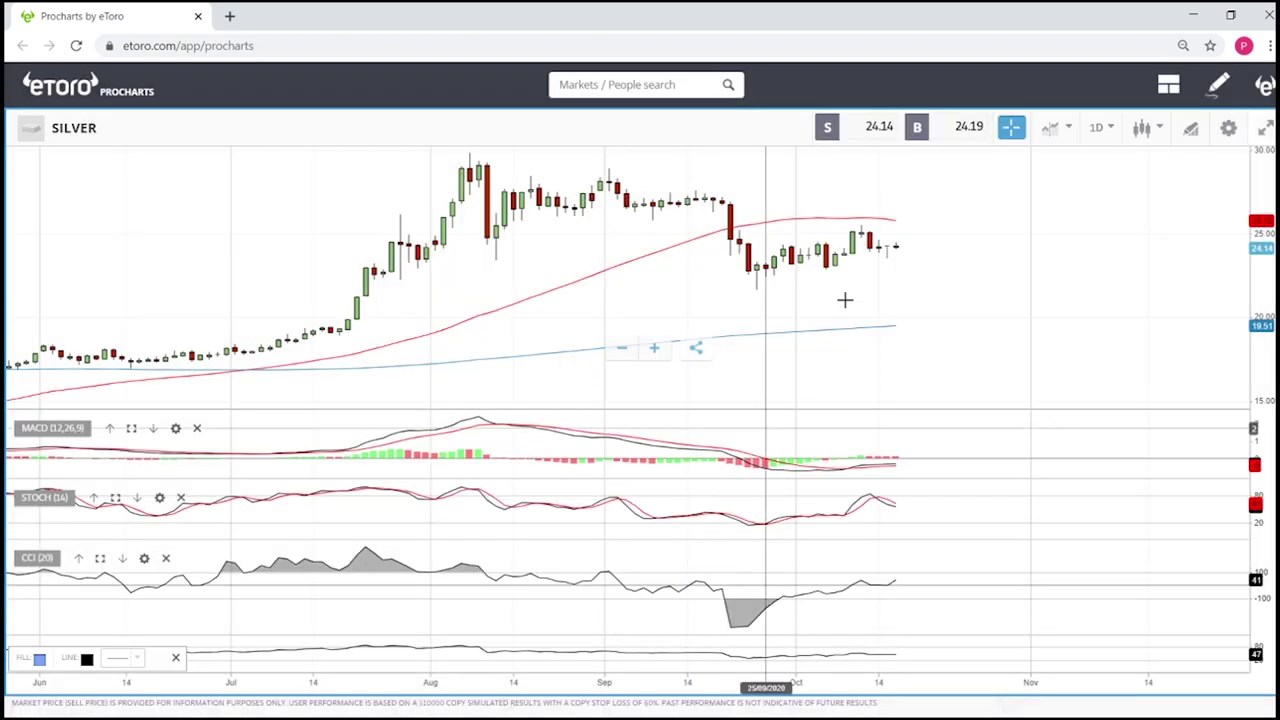
left_click_drag(429, 191, 767, 190)
left_click_drag(877, 180, 983, 208)
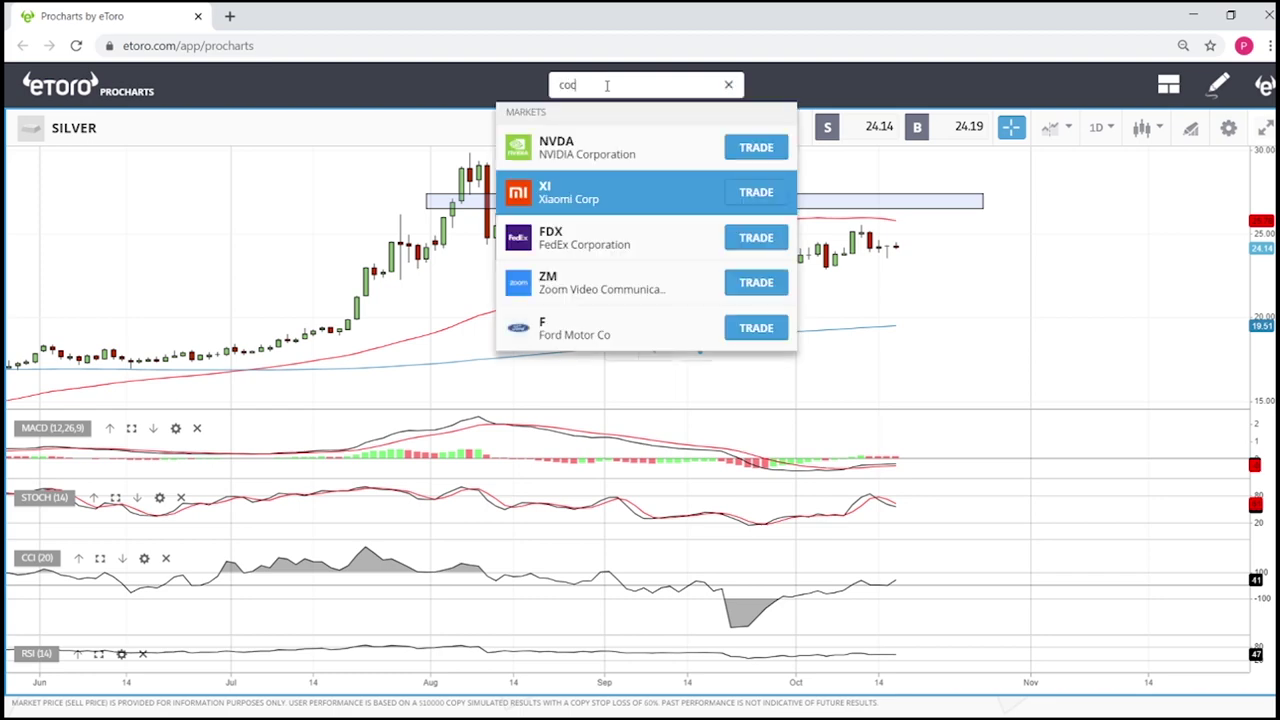
Load the COCOA chart and draw a descending trend line from the early-September high.
type("c")
left_click(577, 281)
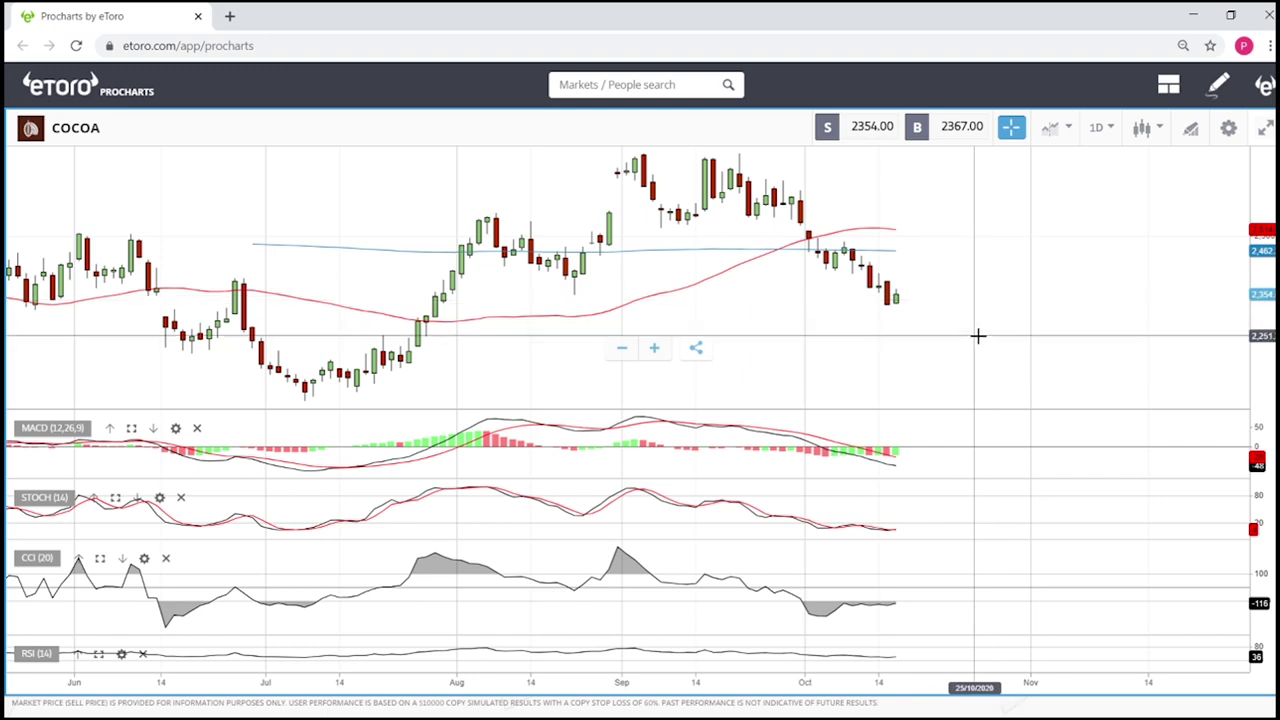
left_click(1192, 134)
left_click(666, 512)
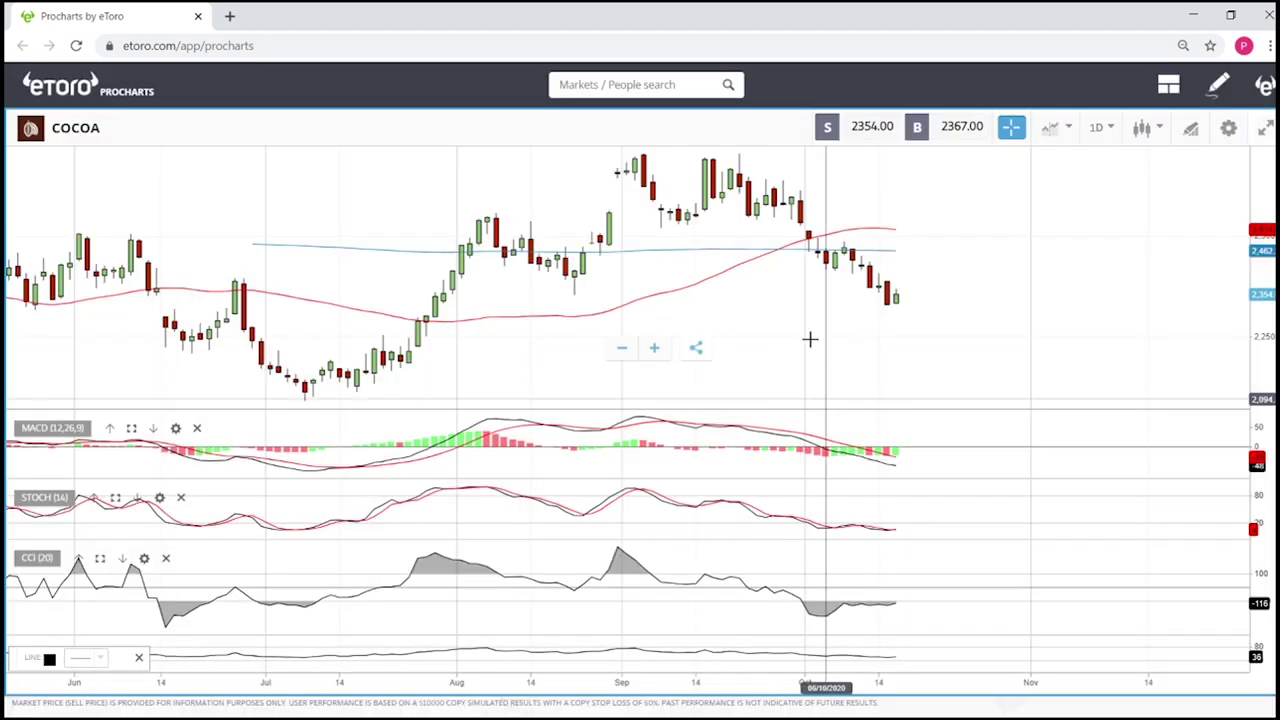
left_click(706, 193)
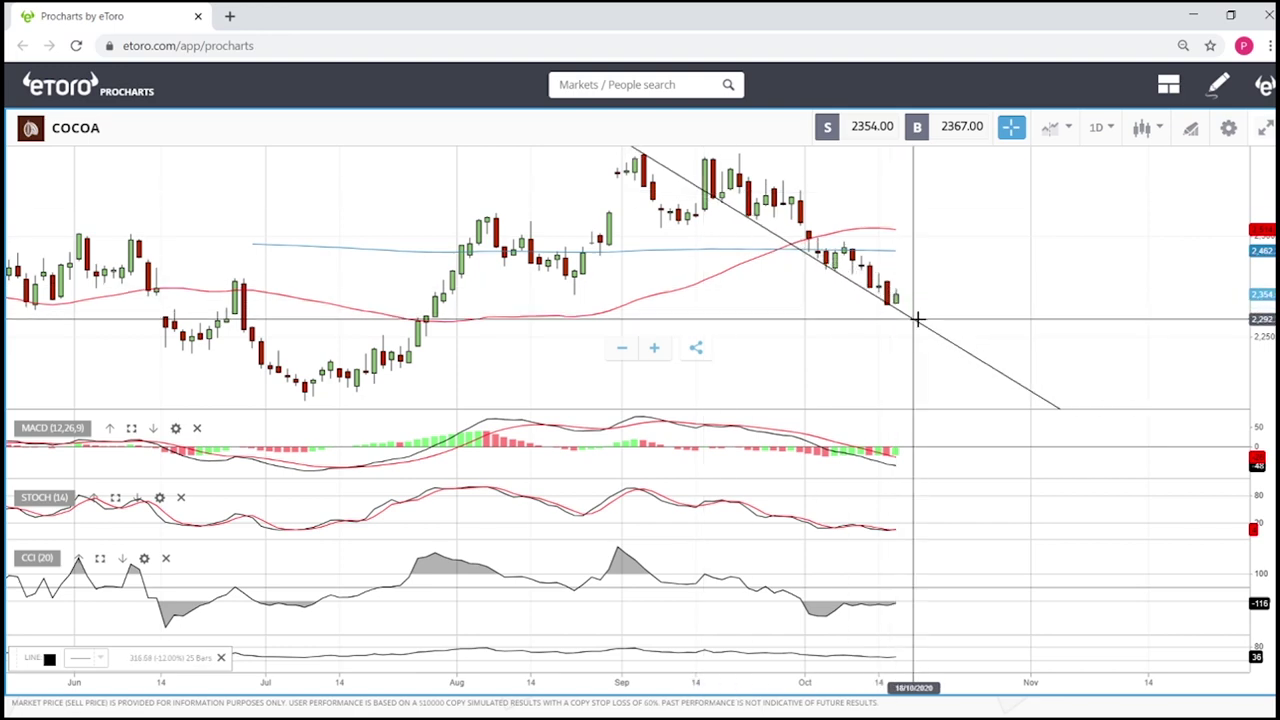
left_click(913, 324)
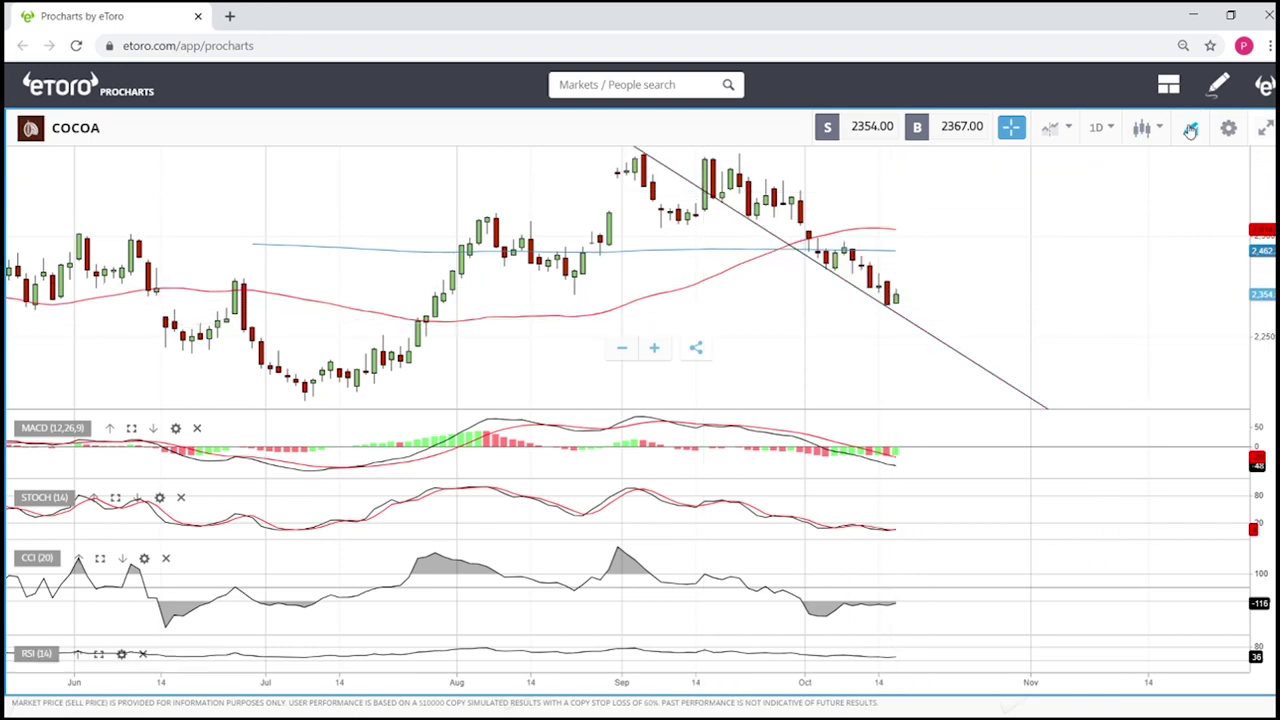
Draw a second parallel descending line from the mid-September high.
left_click(1190, 131)
left_click(656, 523)
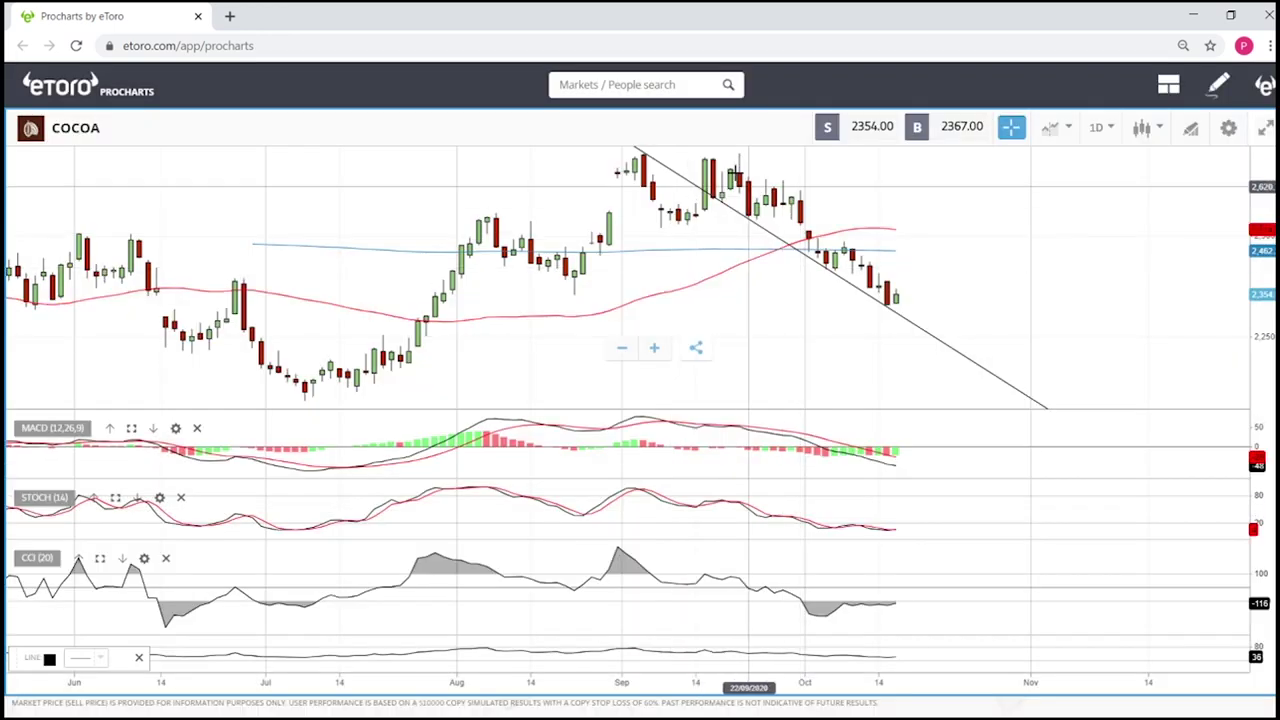
left_click(737, 150)
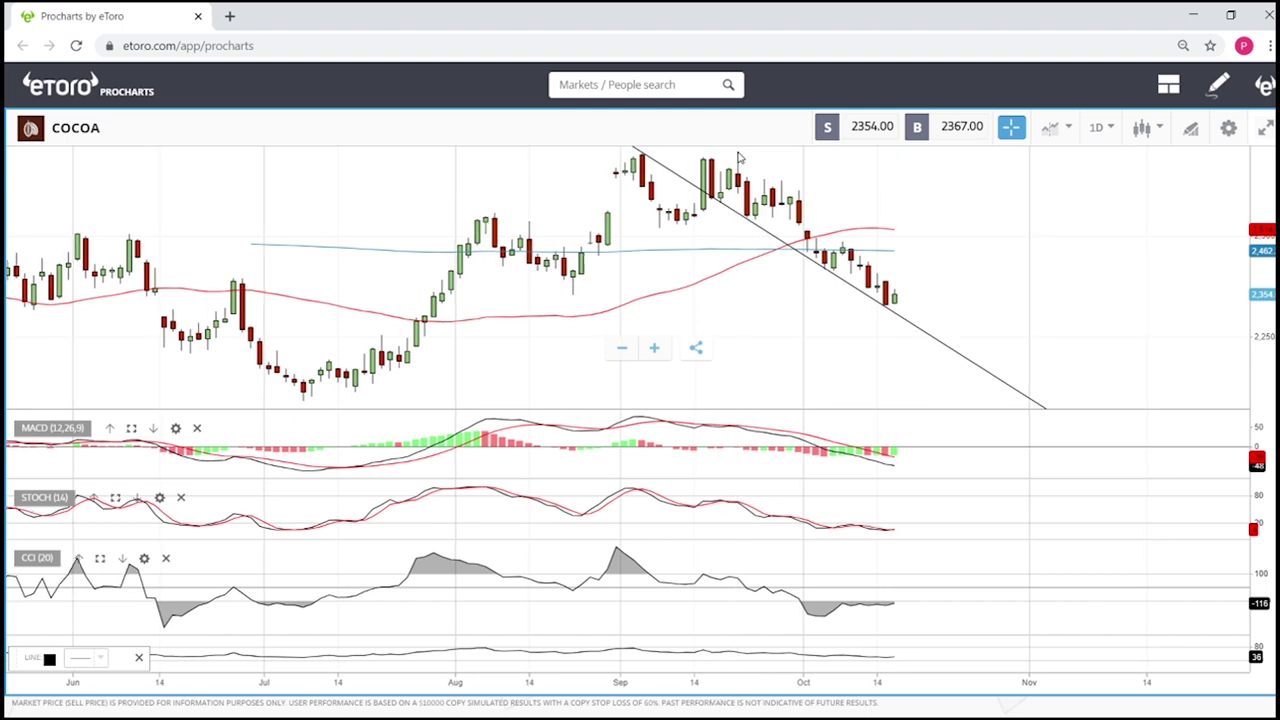
left_click(1016, 339)
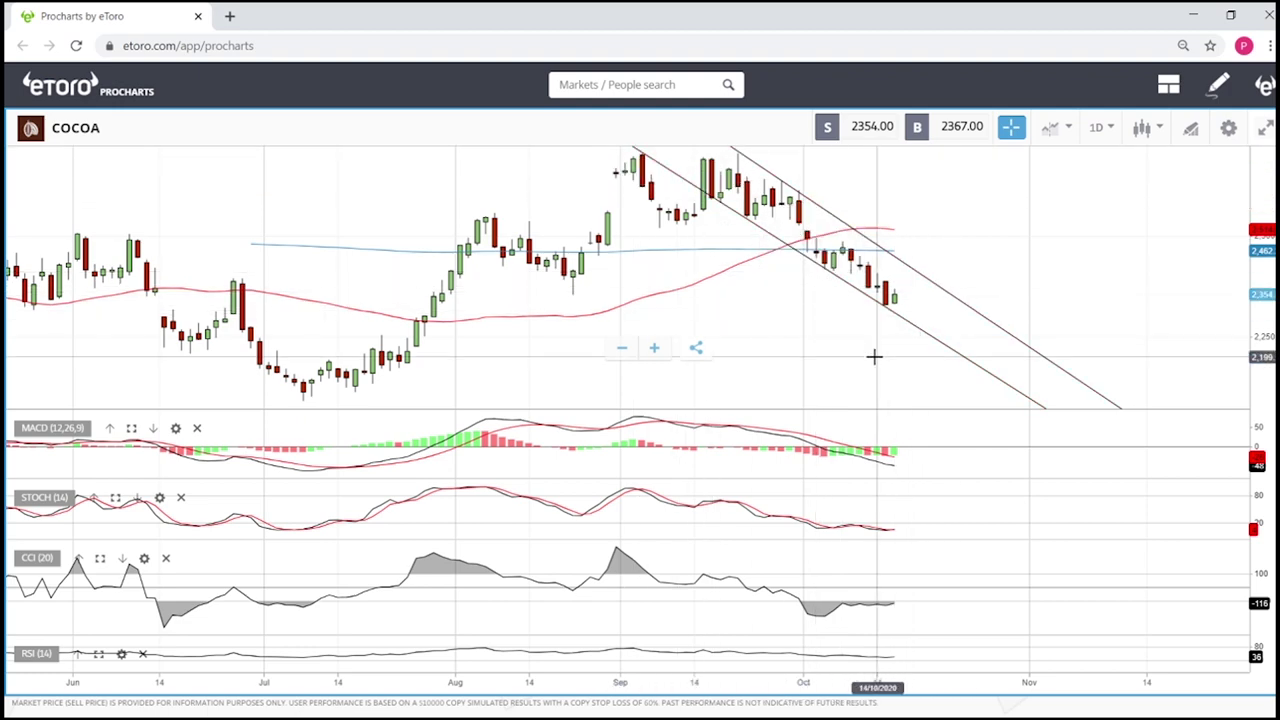
scroll(877, 343, "down", 3)
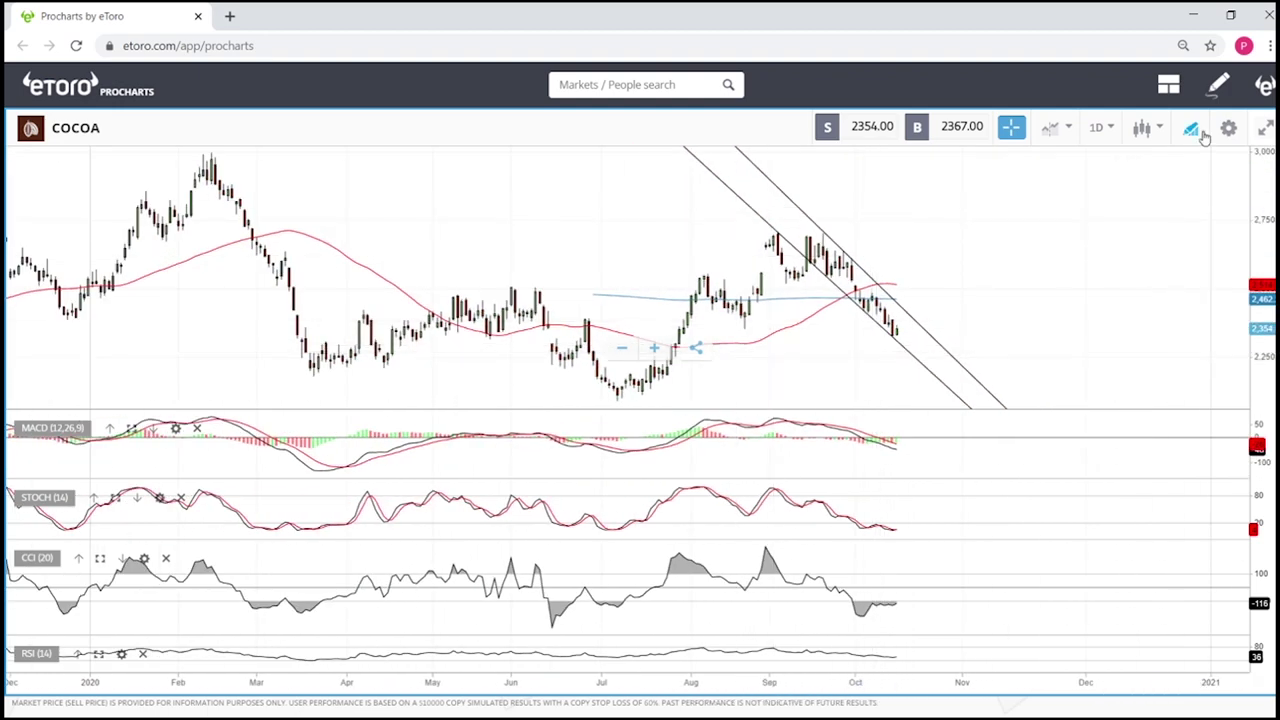
Draw a COCOA support-zone rectangle around 2,330 from mid-March to late October.
left_click(1196, 131)
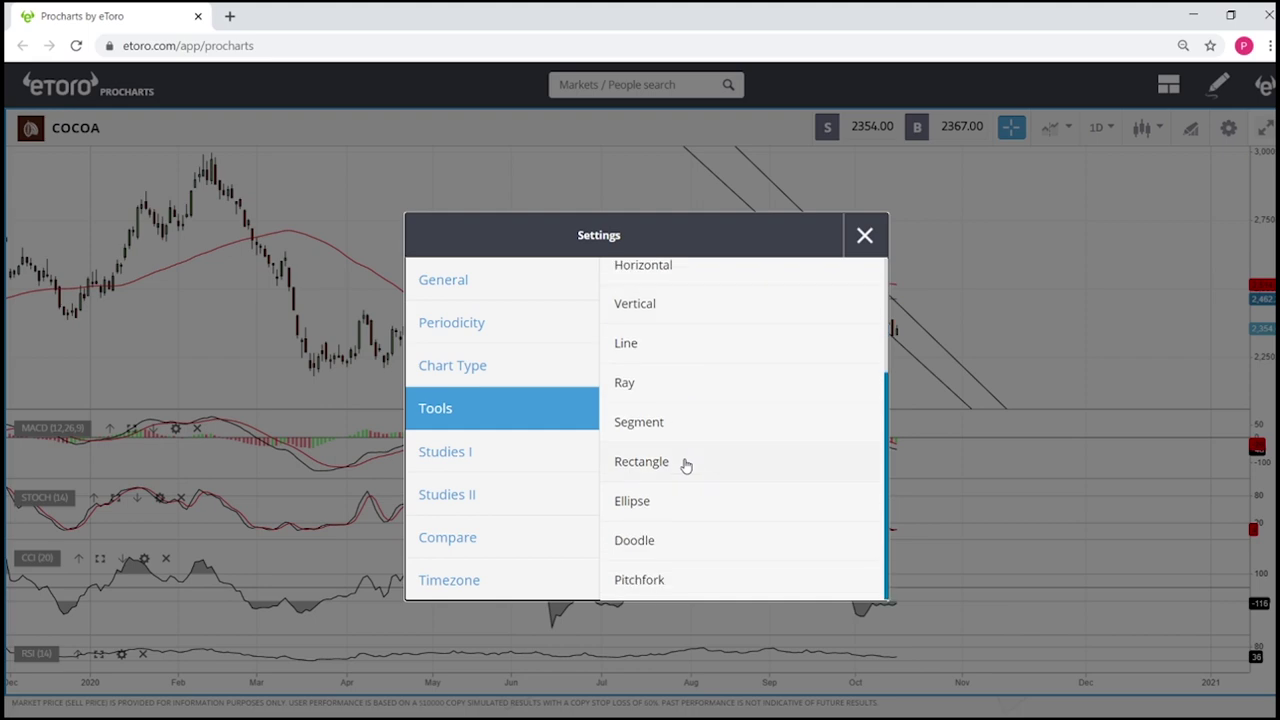
left_click(686, 465)
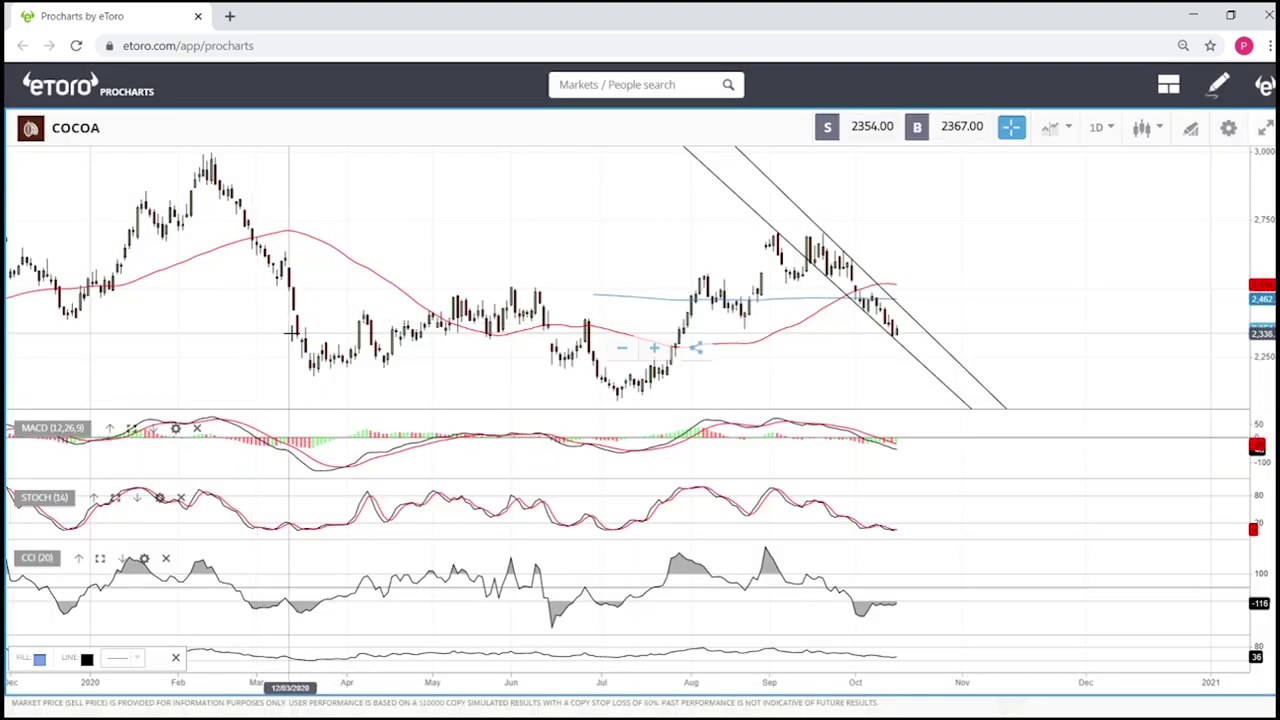
left_click(302, 333)
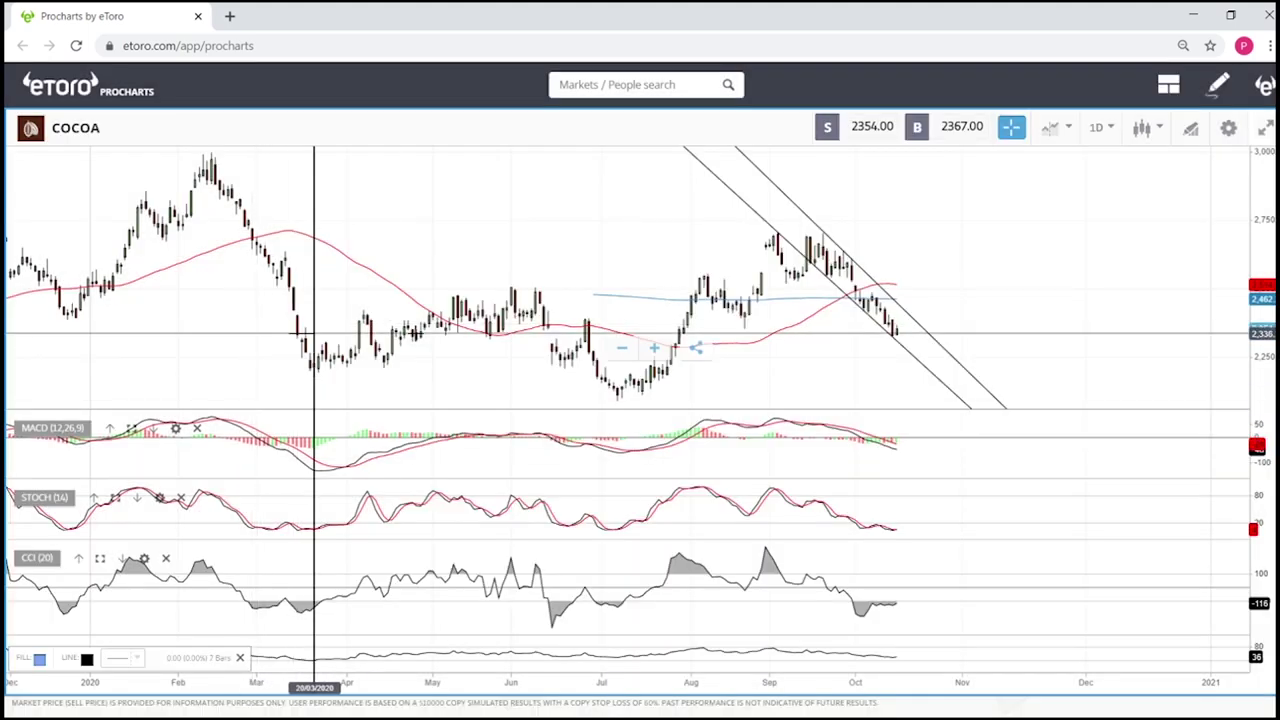
left_click(1032, 341)
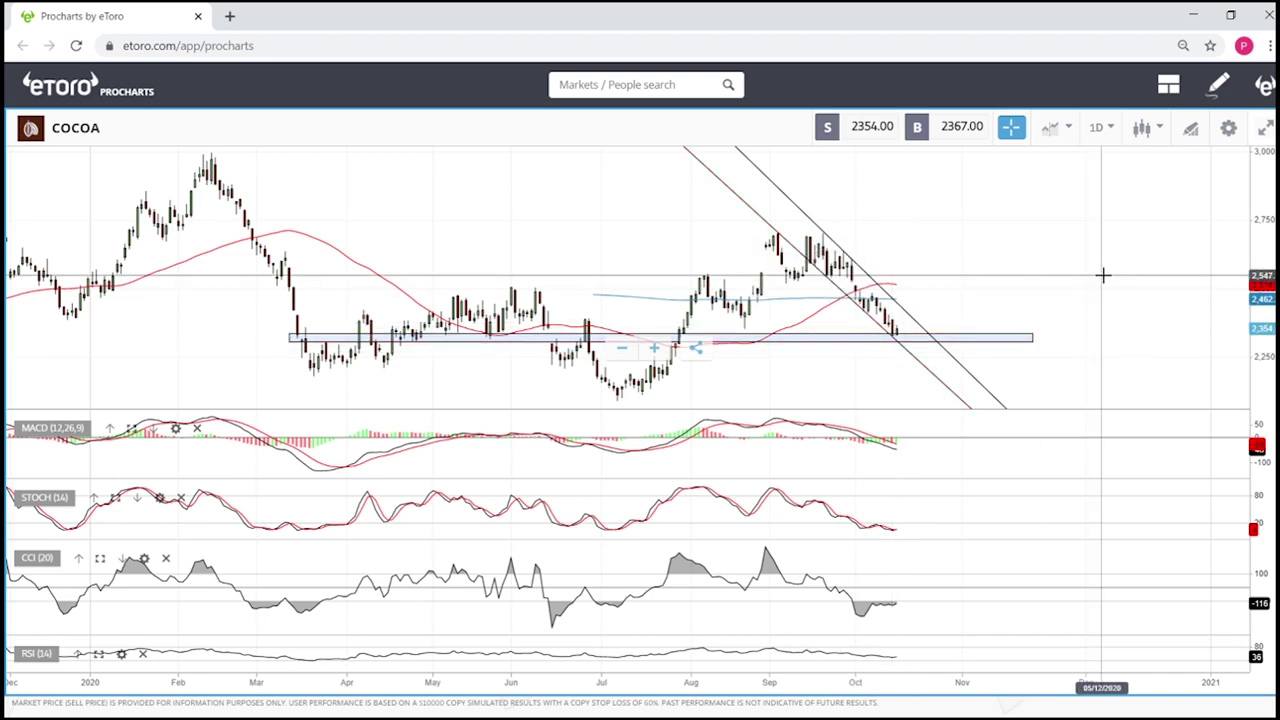
scroll(1103, 275, "down", 3)
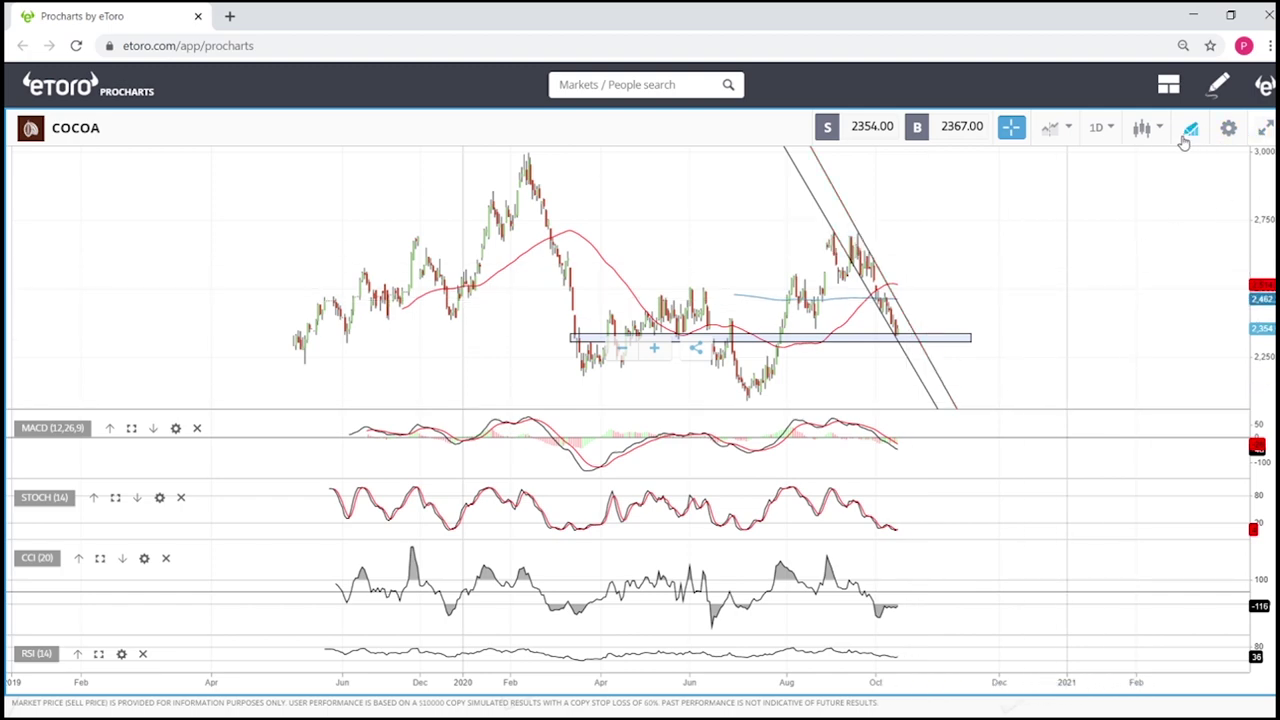
Place a horizontal line at 2,700 on the COCOA chart.
left_click(1227, 128)
left_click(868, 236)
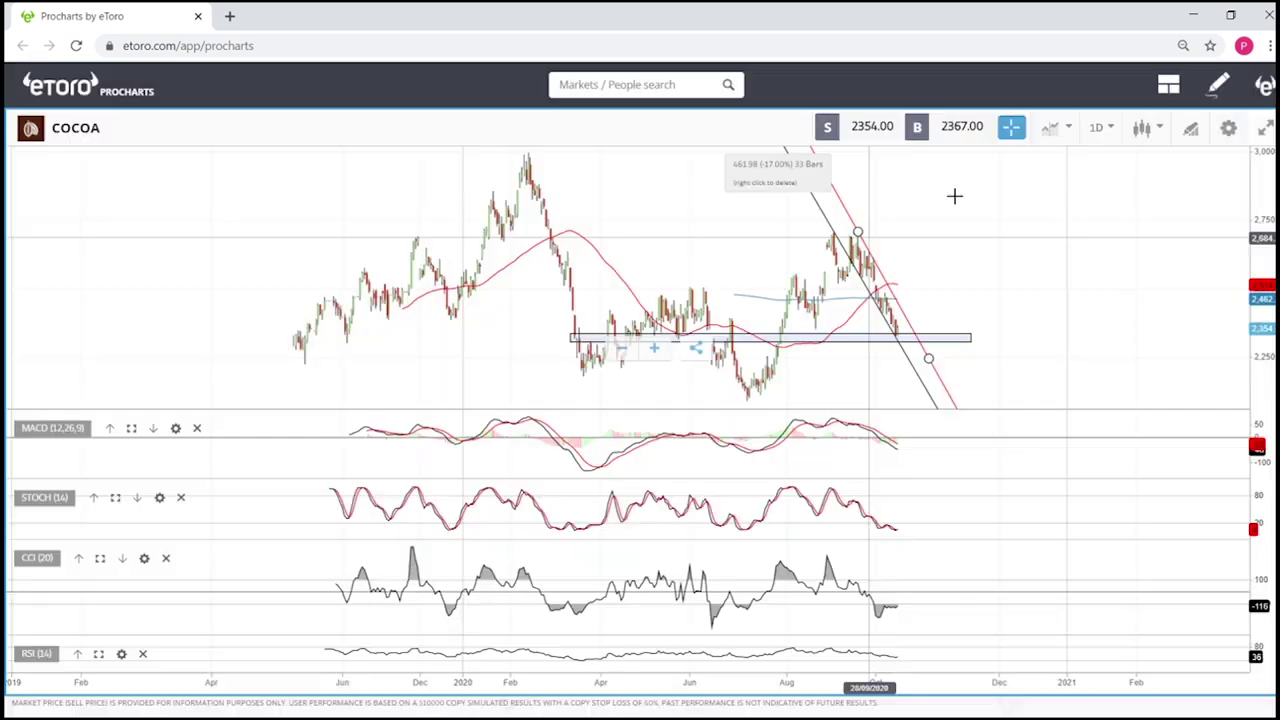
left_click(1160, 130)
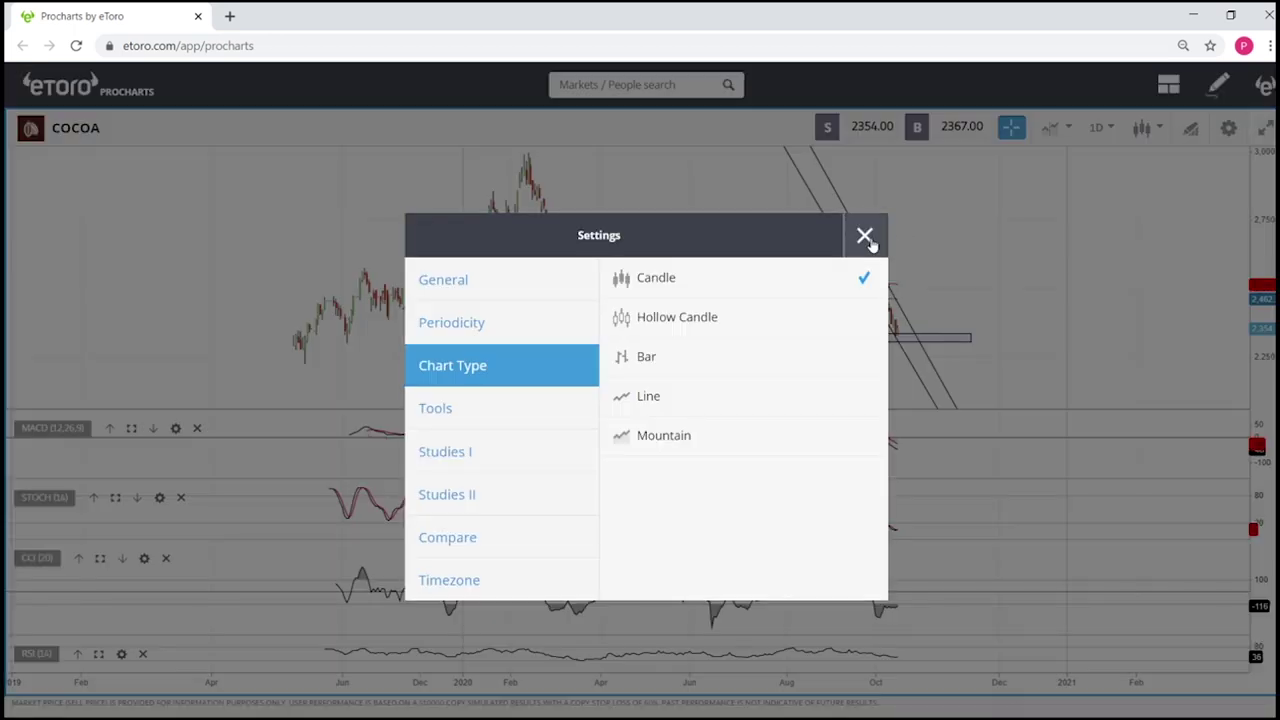
left_click(868, 238)
left_click(1182, 132)
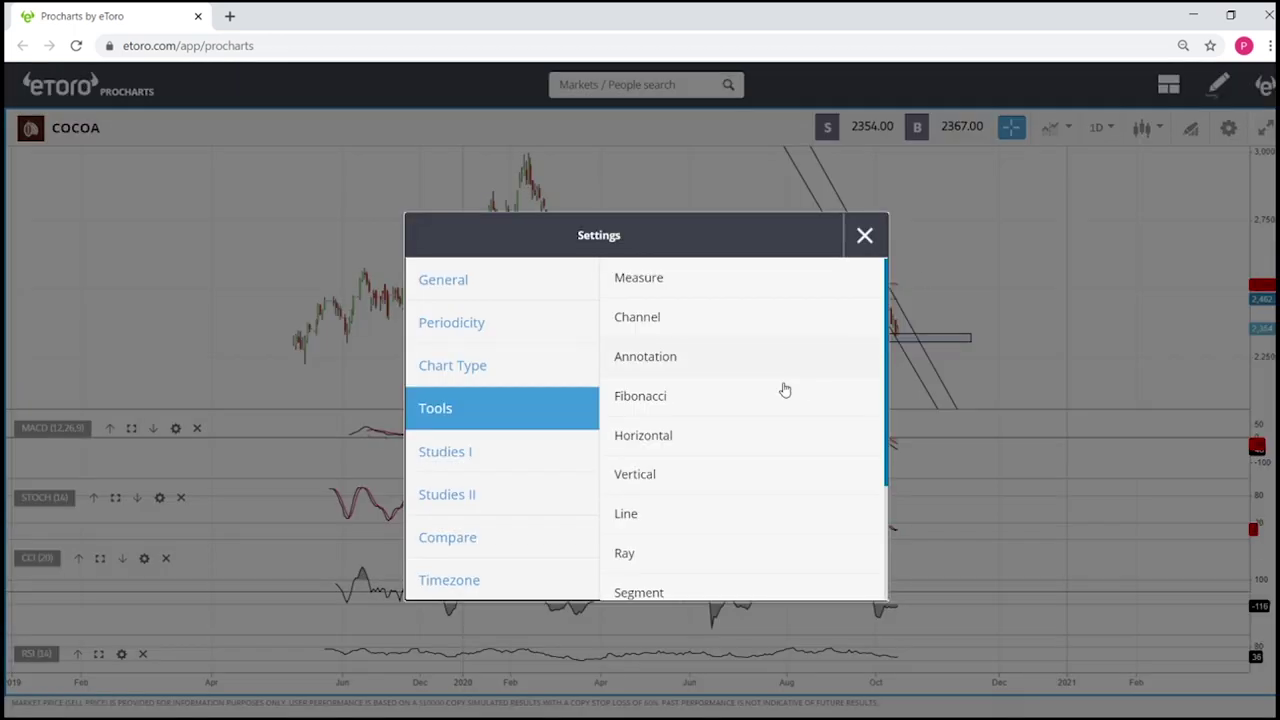
left_click(645, 453)
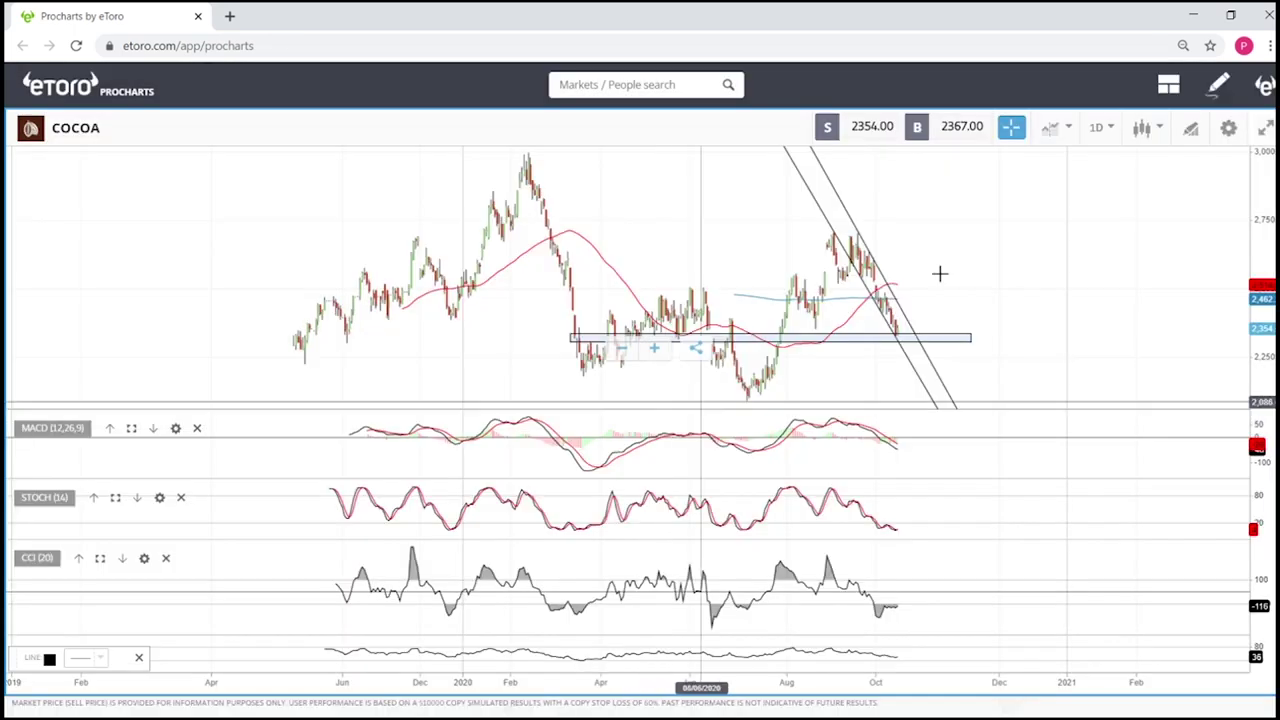
left_click(1005, 234)
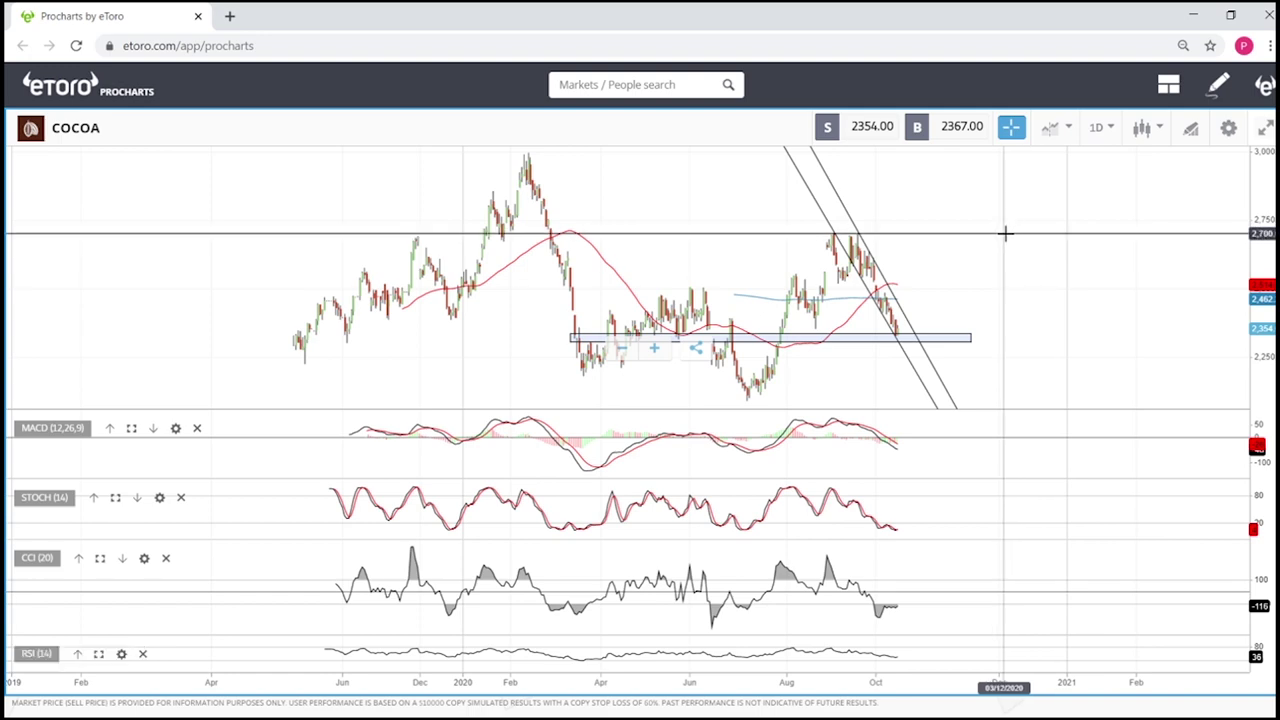
Add a horizontal line at the July low of 2,086 and fine-tune both levels.
left_click(1184, 136)
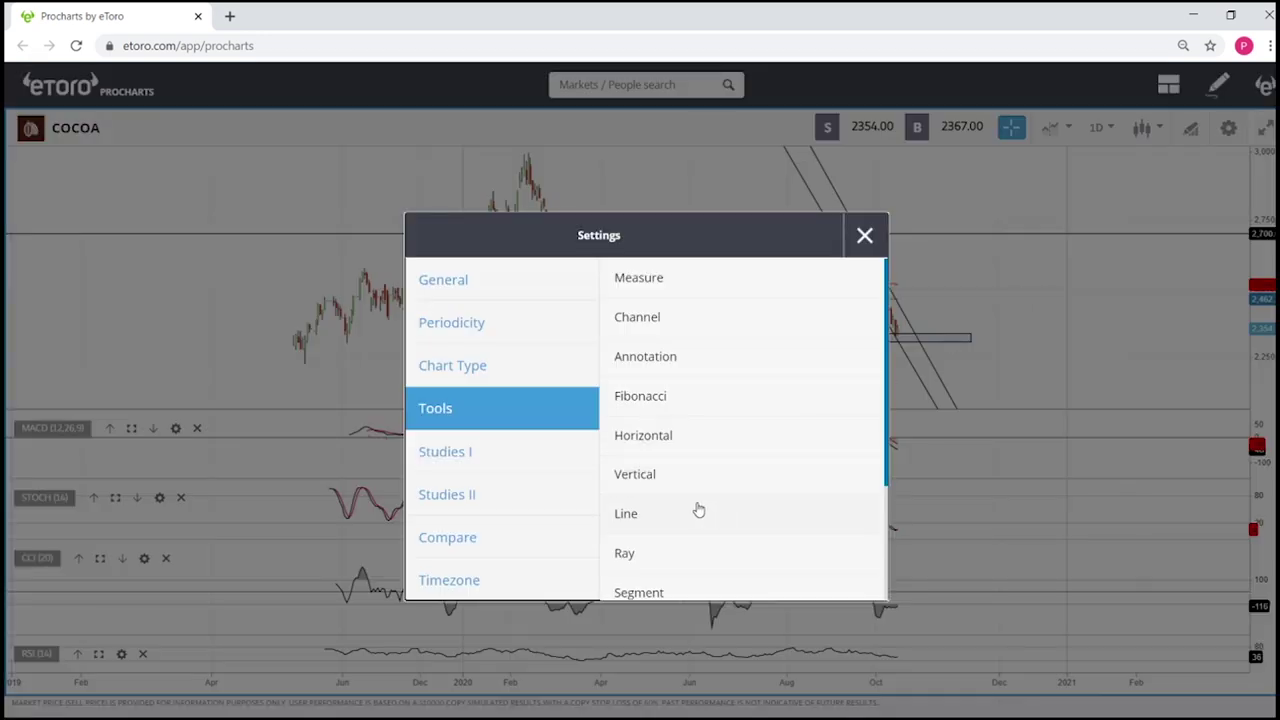
left_click(663, 477)
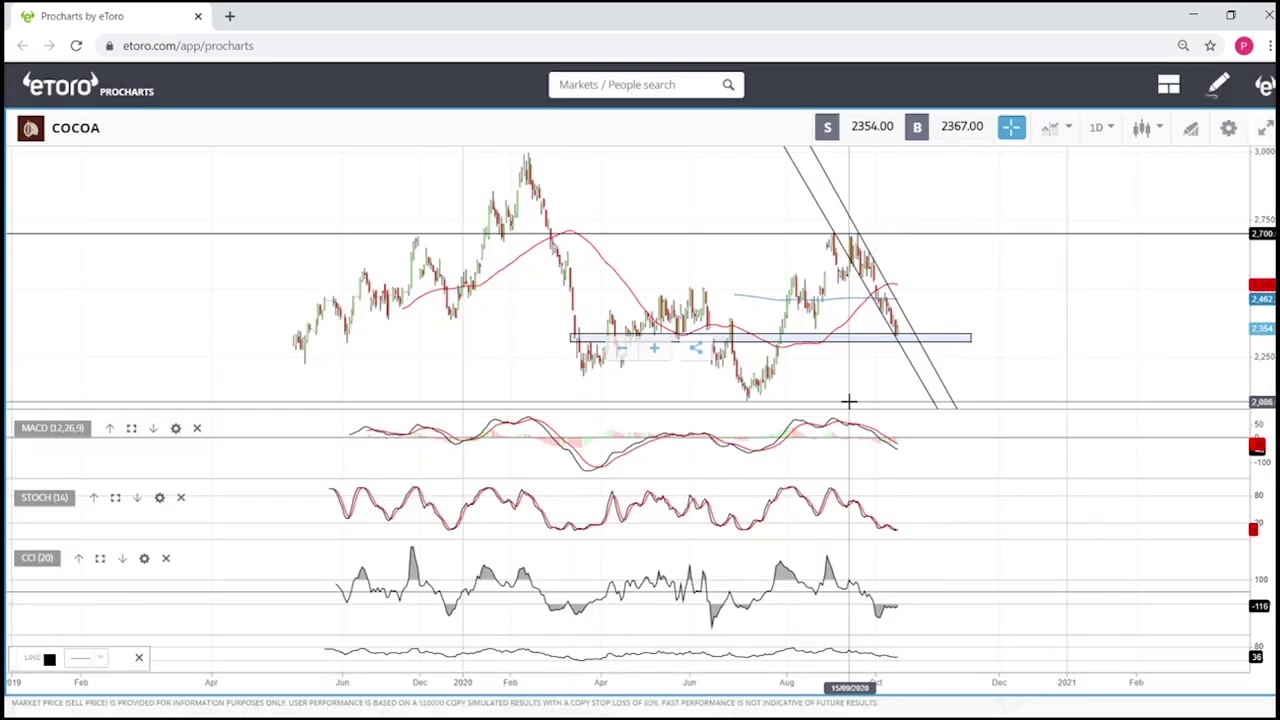
left_click_drag(848, 401, 1002, 240)
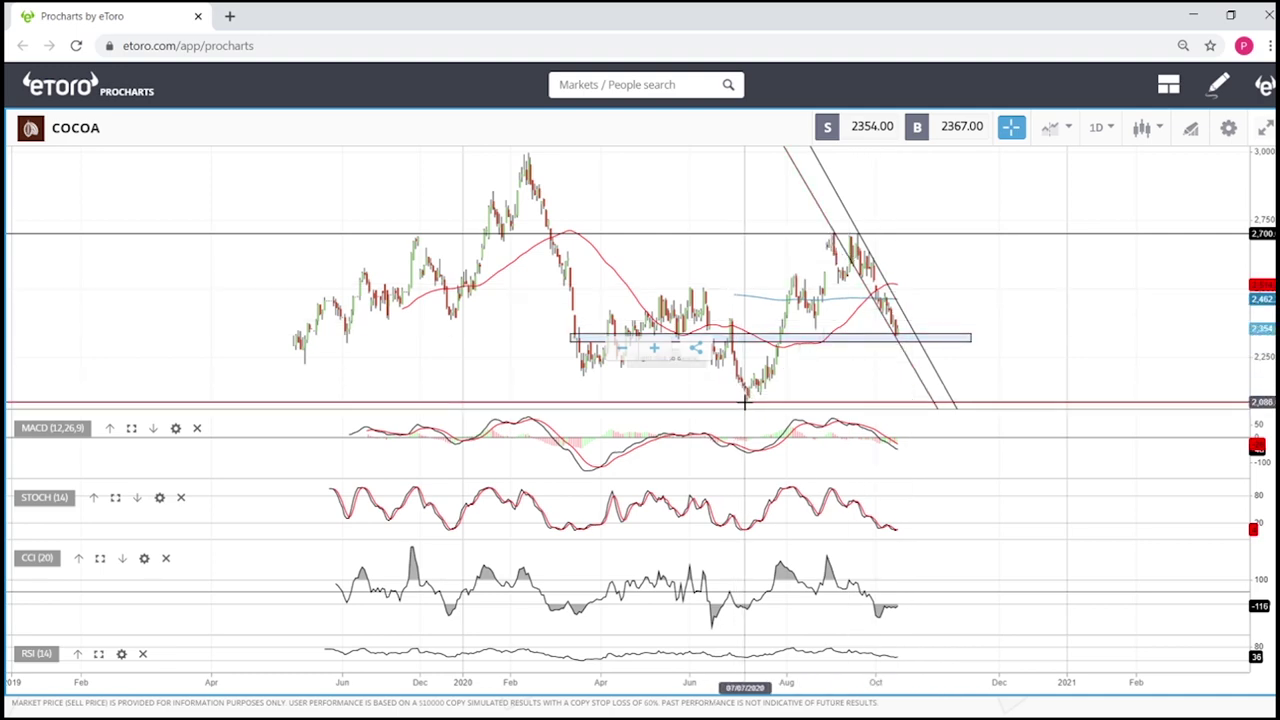
left_click_drag(835, 234, 835, 230)
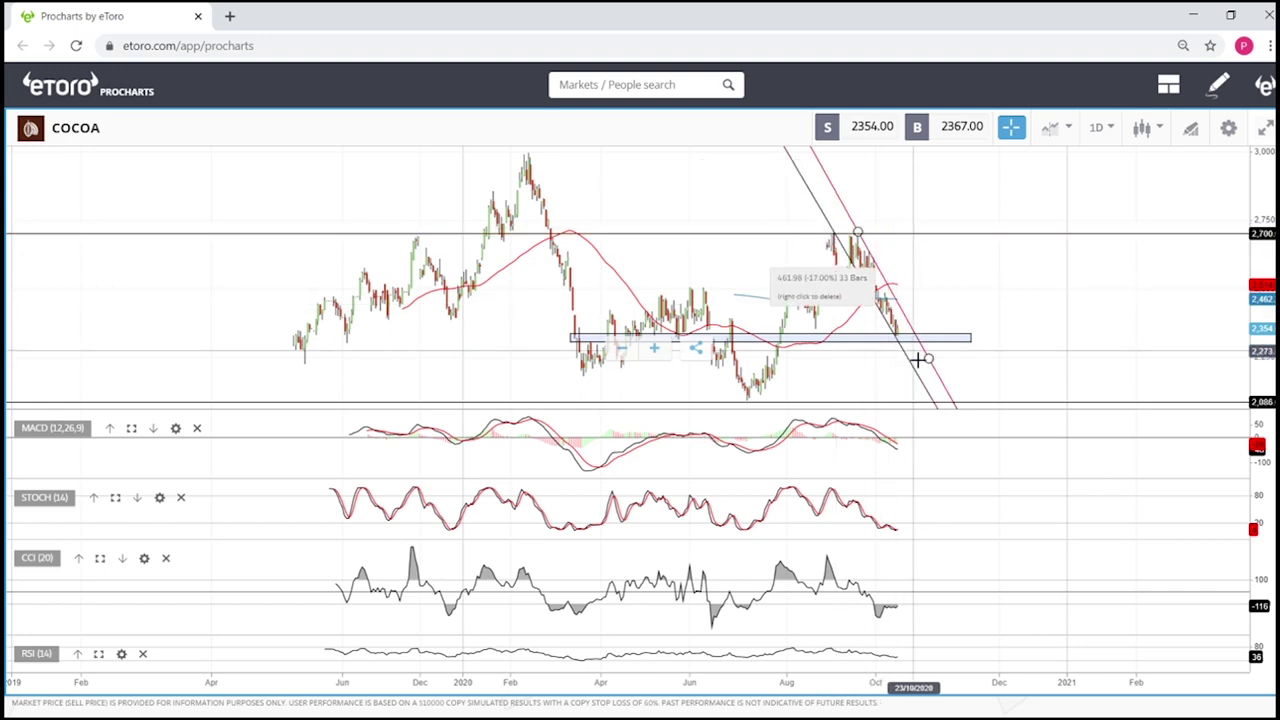
left_click_drag(951, 403, 952, 401)
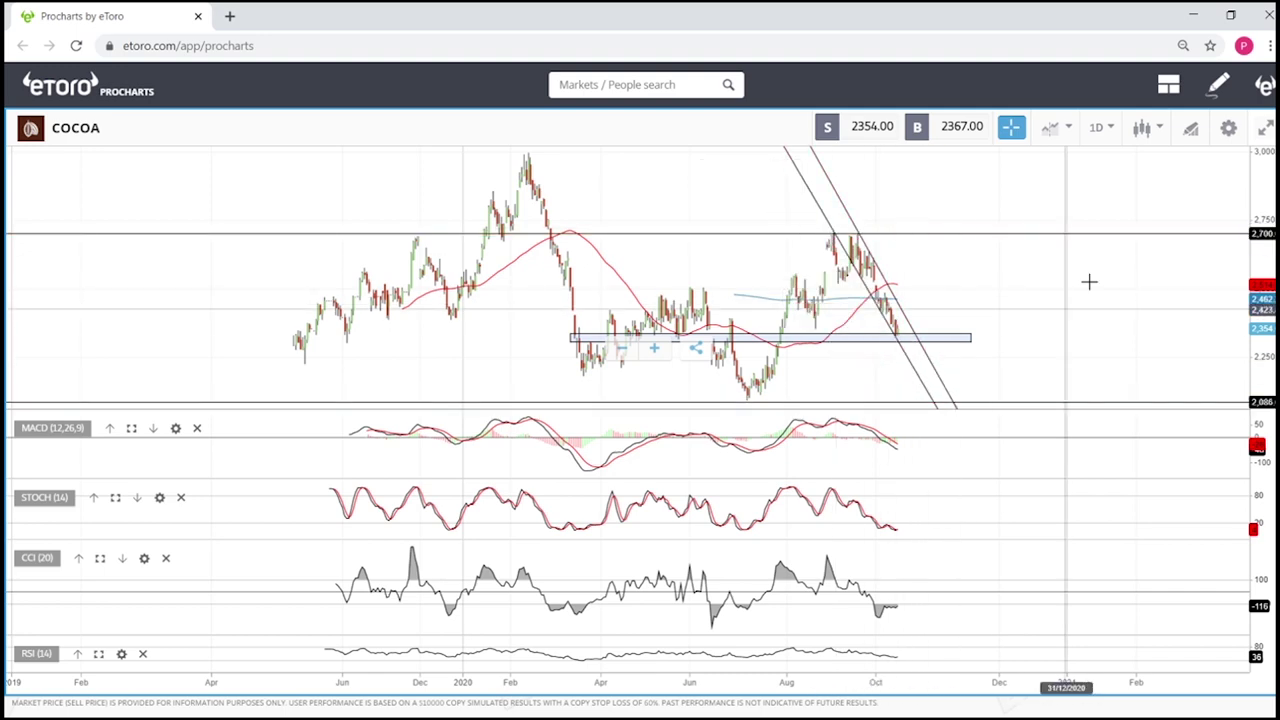
left_click_drag(1090, 234, 1090, 239)
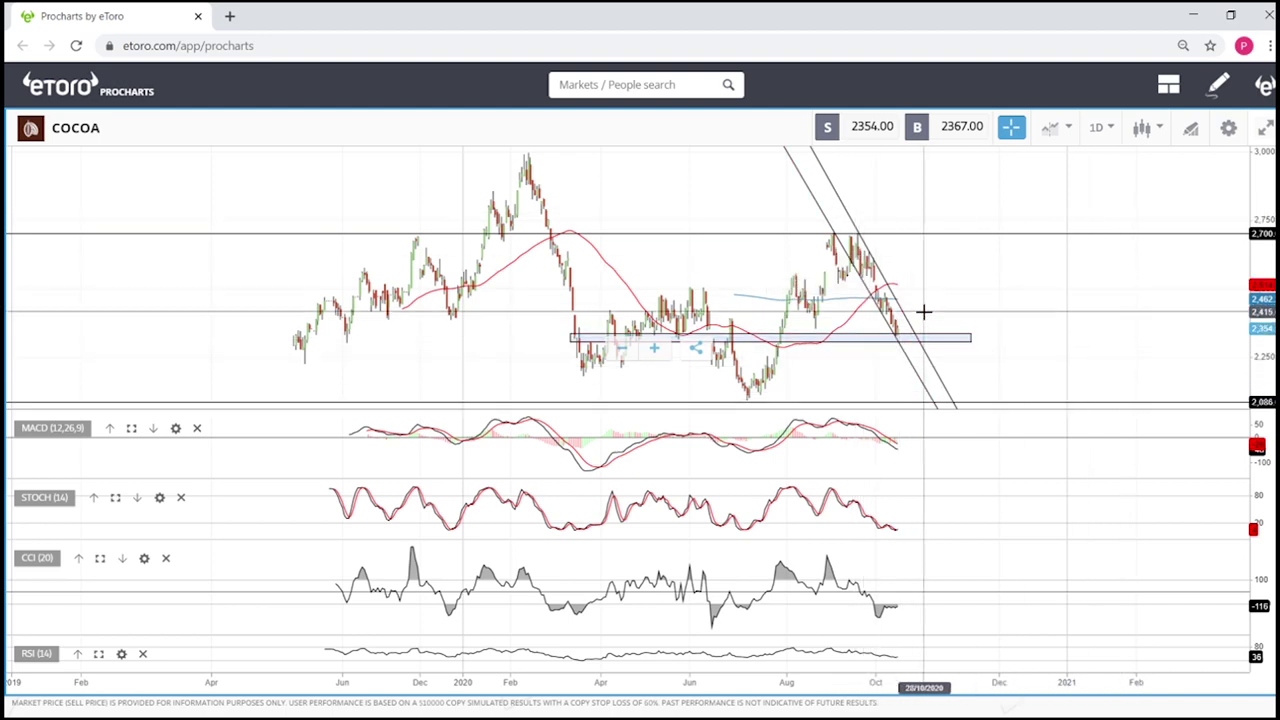
Delete both descending channel trend lines from the COCOA chart.
scroll(922, 308, "up", 5)
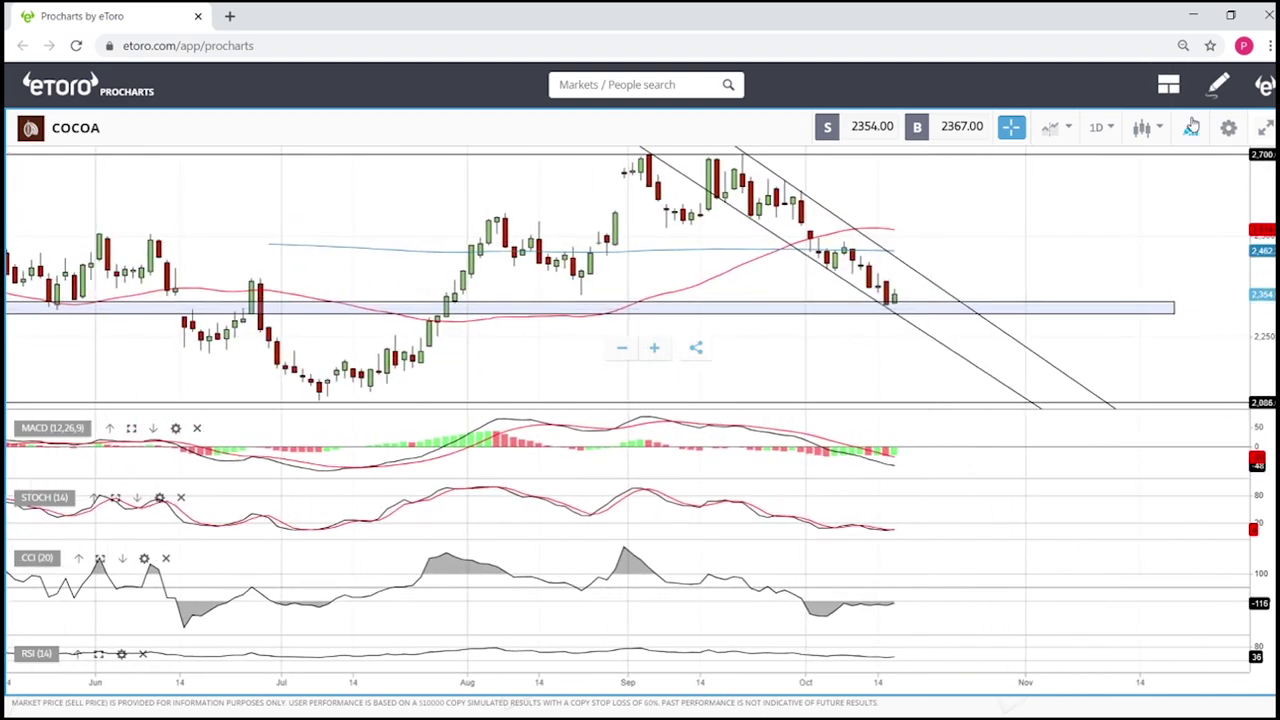
right_click(929, 287)
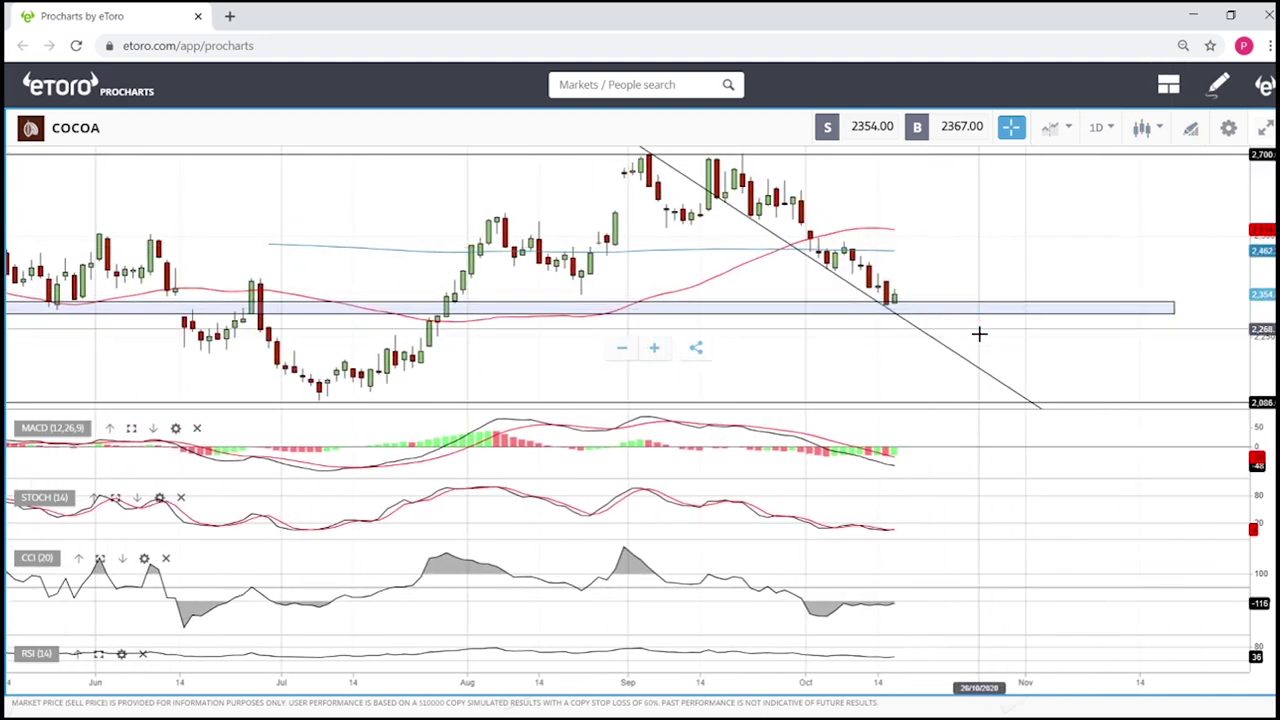
right_click(951, 356)
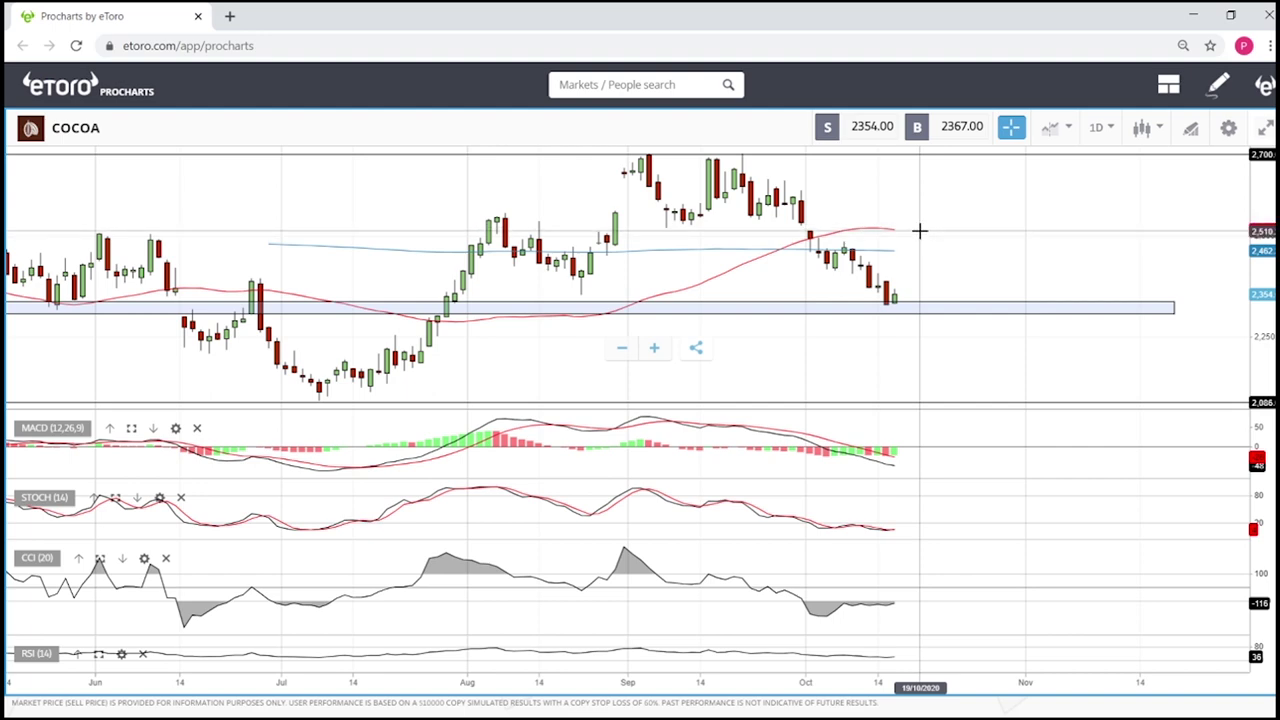
scroll(1035, 207, "down", 3)
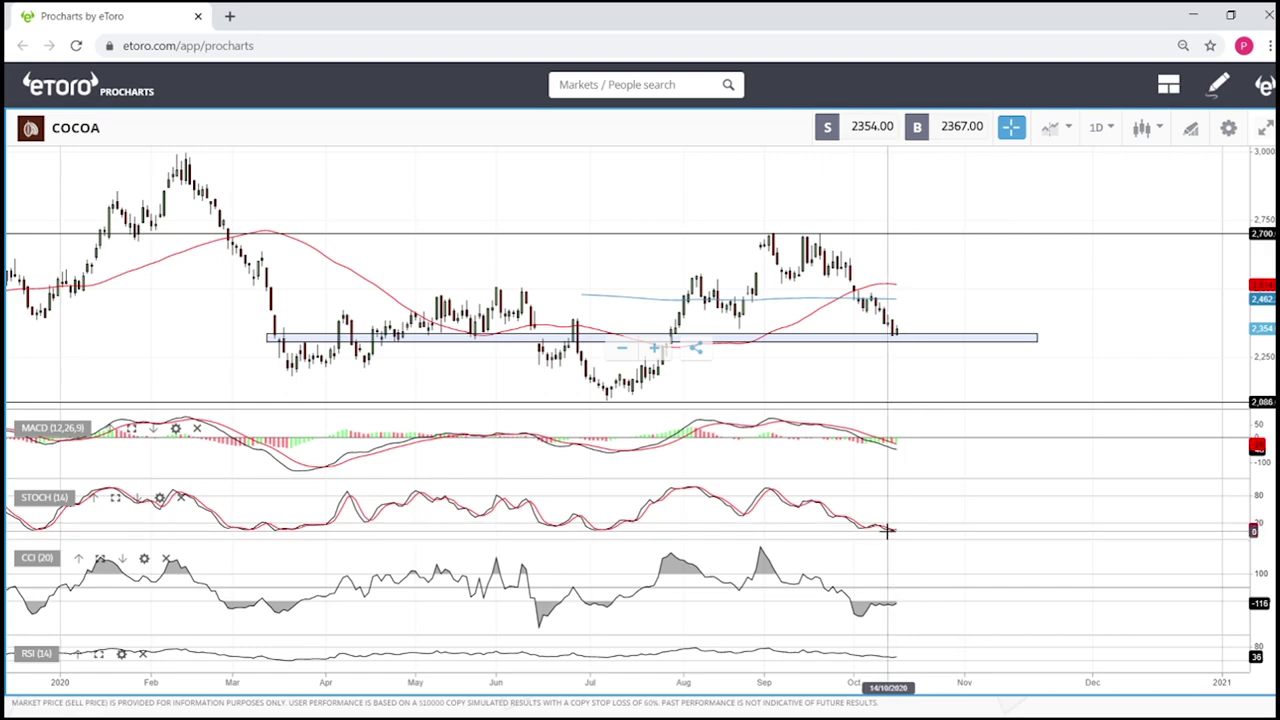
scroll(900, 530, "up", 5)
scroll(889, 534, "down", 6)
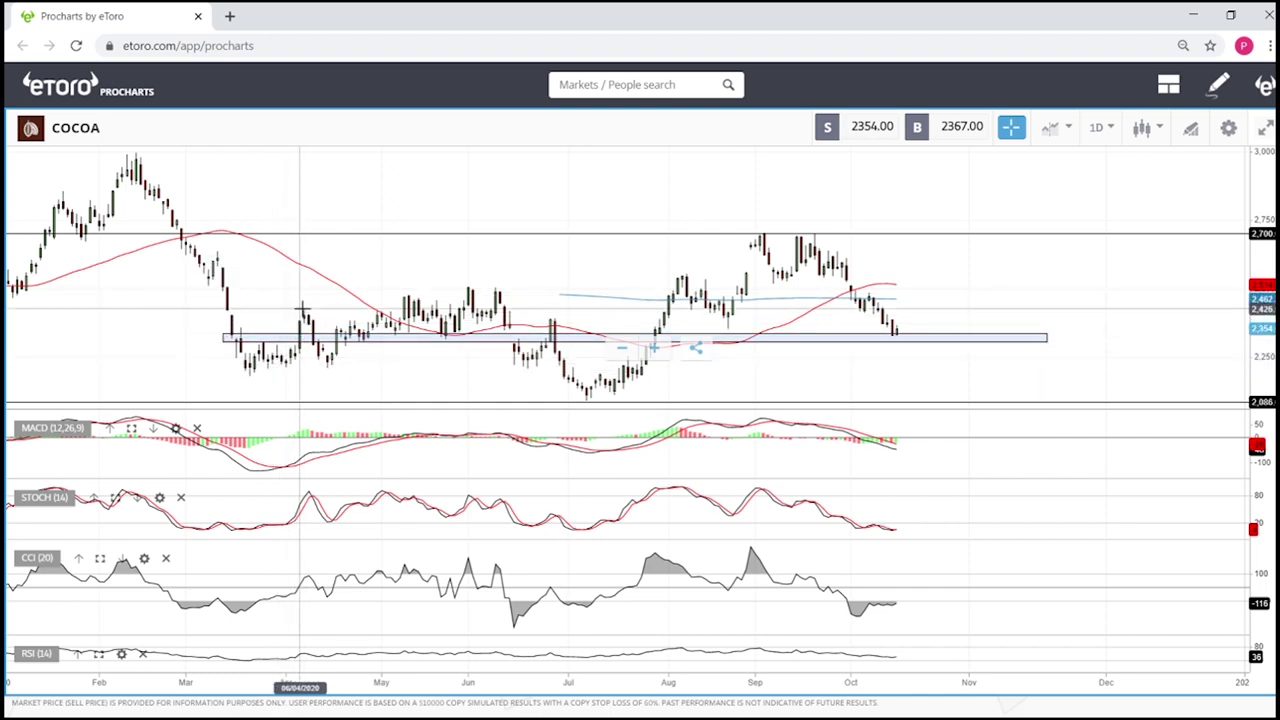
Deselect the COCOA support zone and load the PLATINUM daily chart.
left_click(895, 336)
left_click(903, 306)
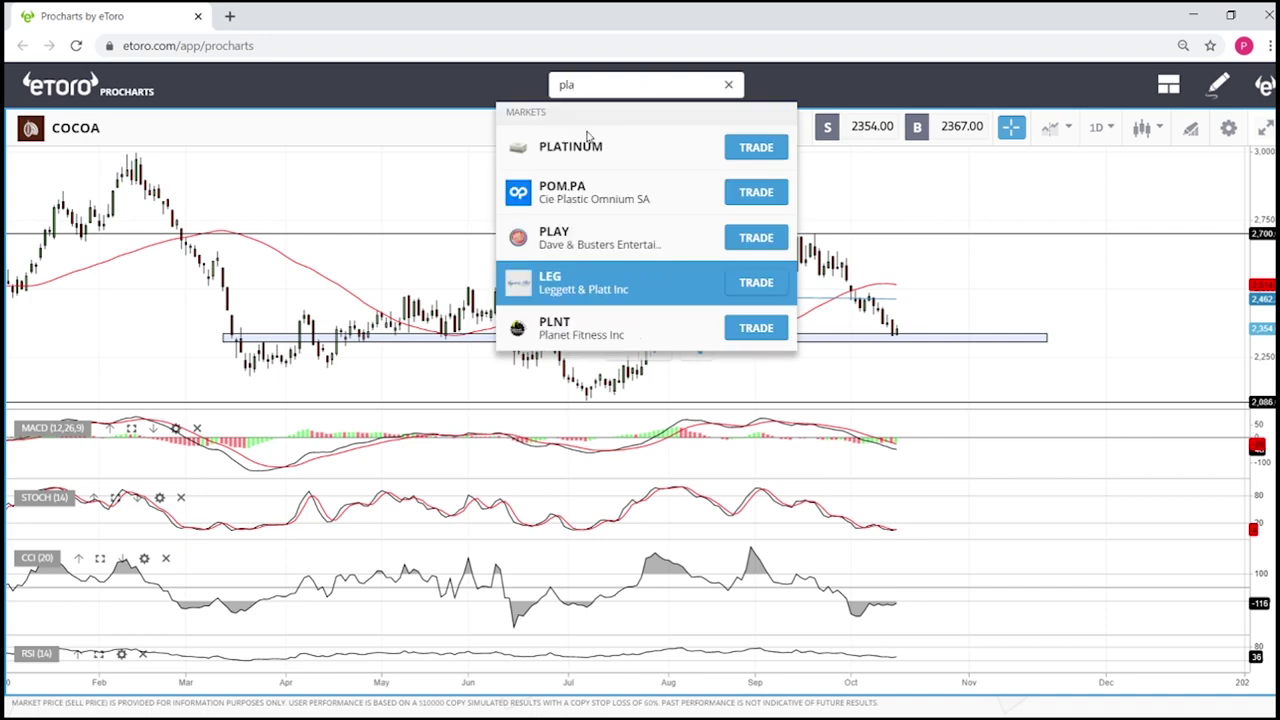
left_click(660, 146)
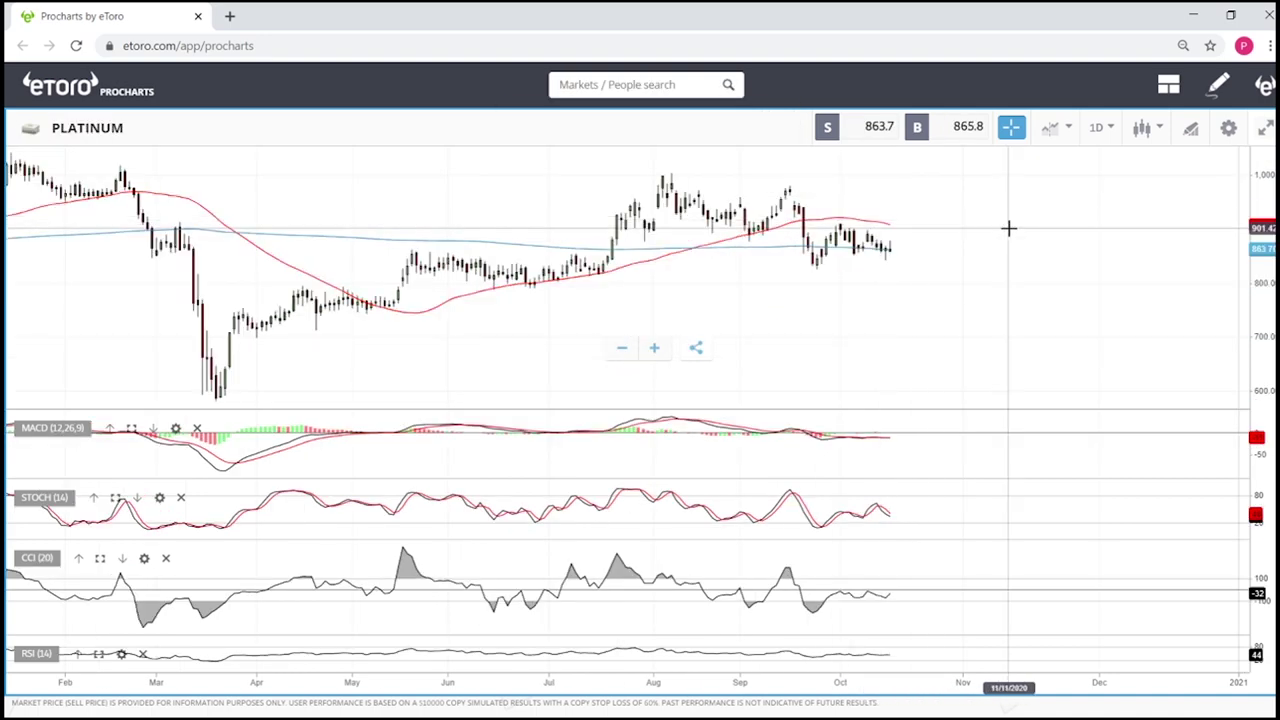
scroll(1011, 260, "up", 5)
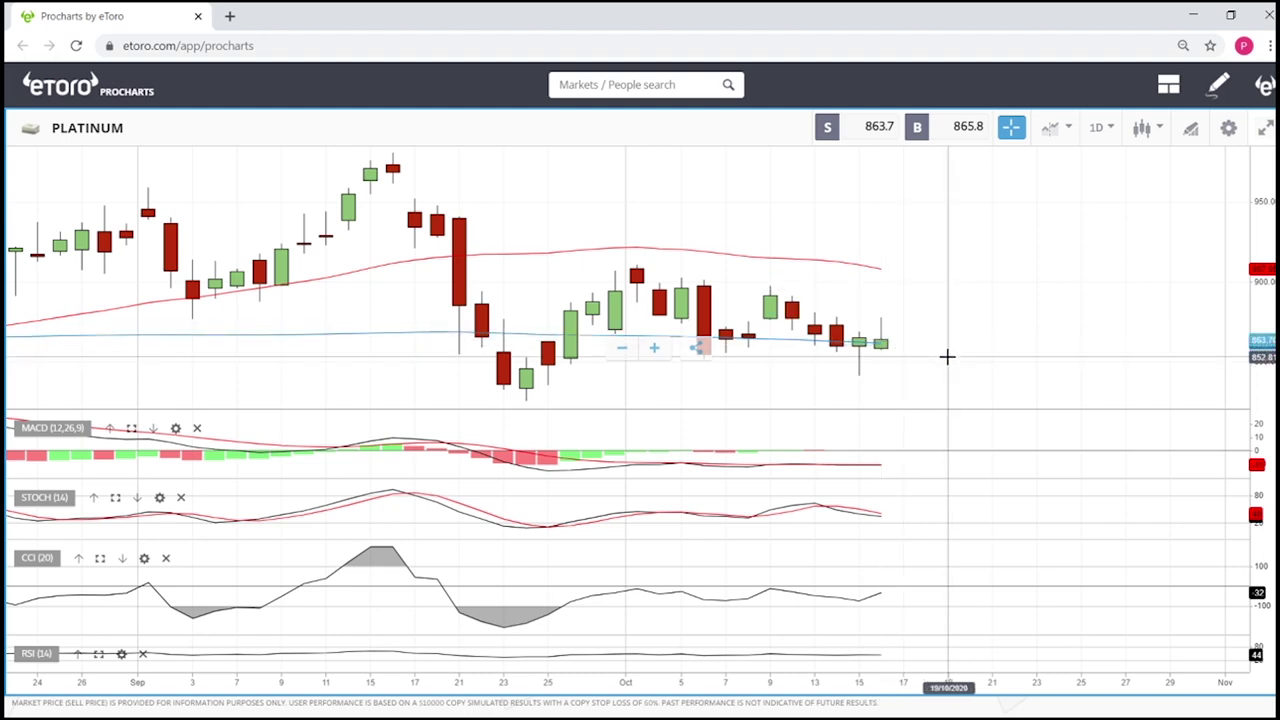
scroll(956, 357, "down", 5)
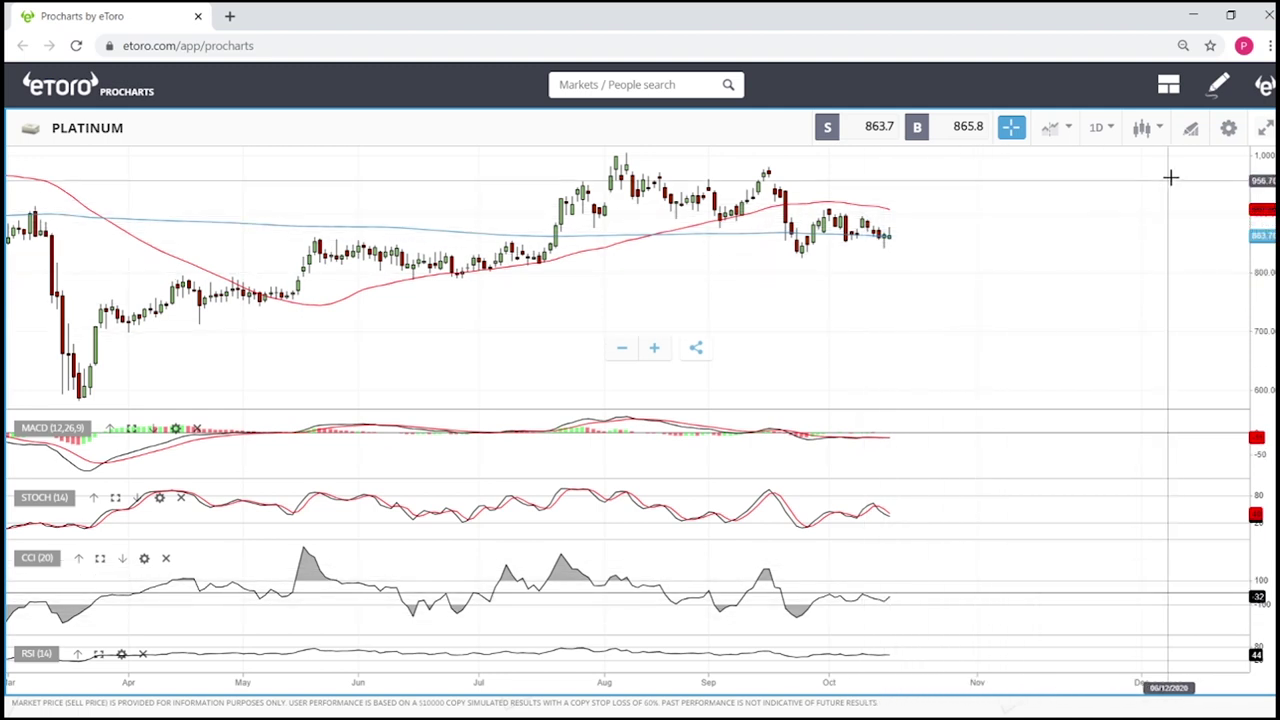
Draw a rectangle zone around 800–845 from the May consolidation on PLATINUM.
left_click(1191, 130)
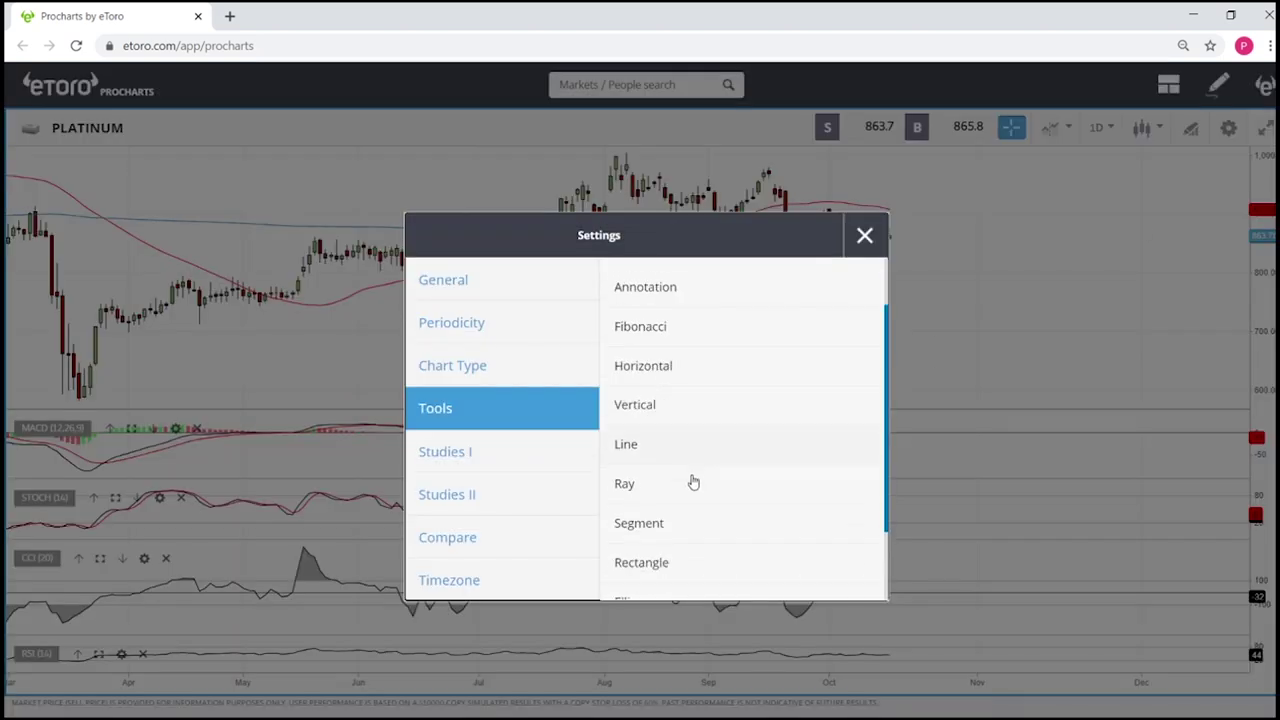
left_click(678, 469)
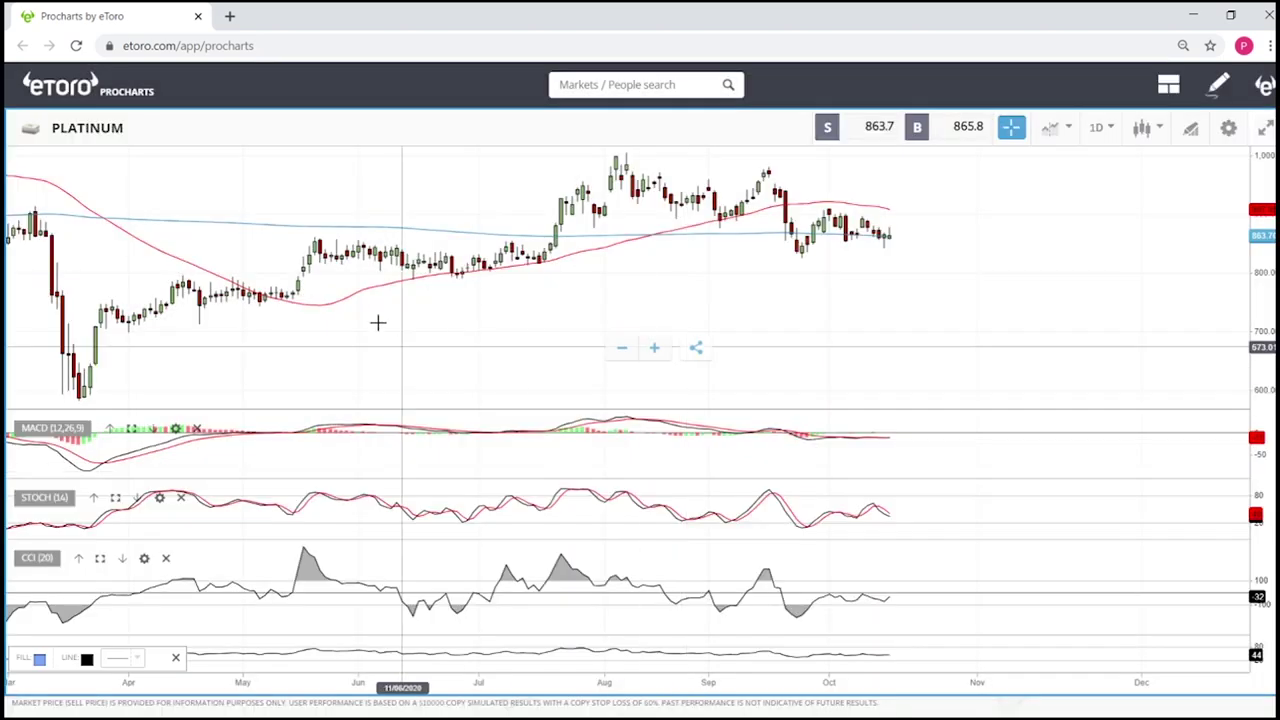
left_click(303, 245)
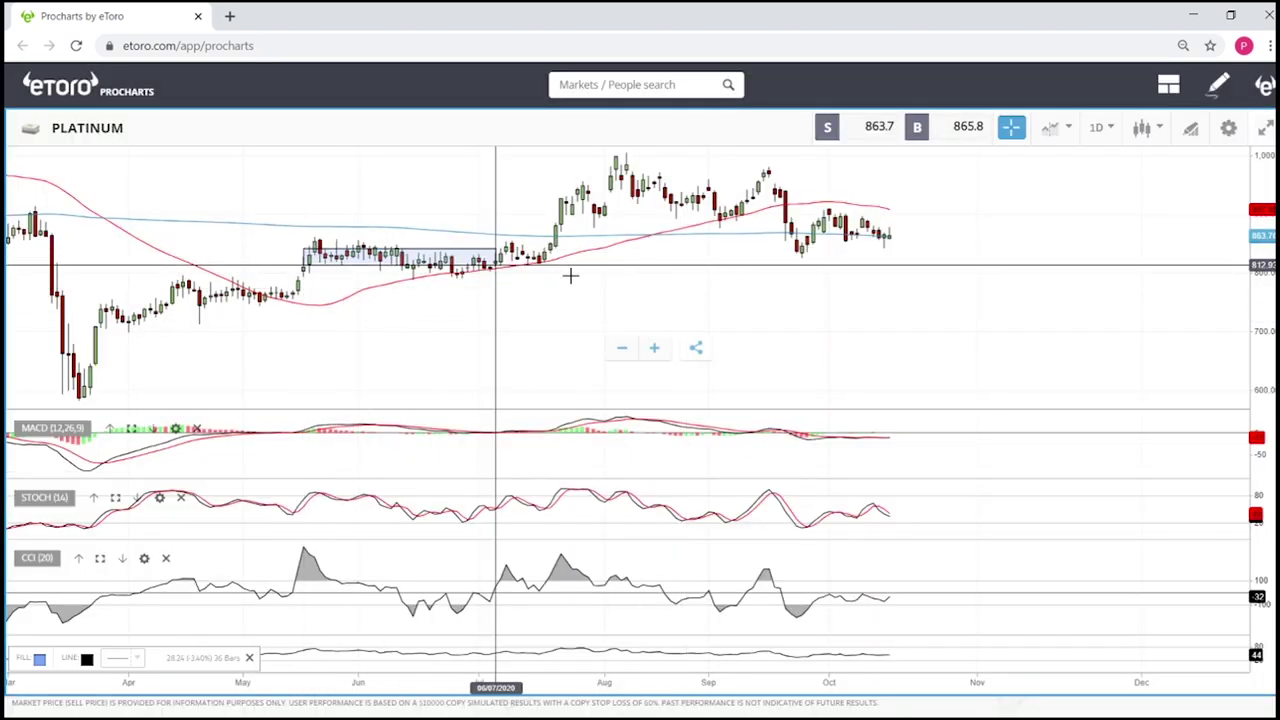
left_click(960, 272)
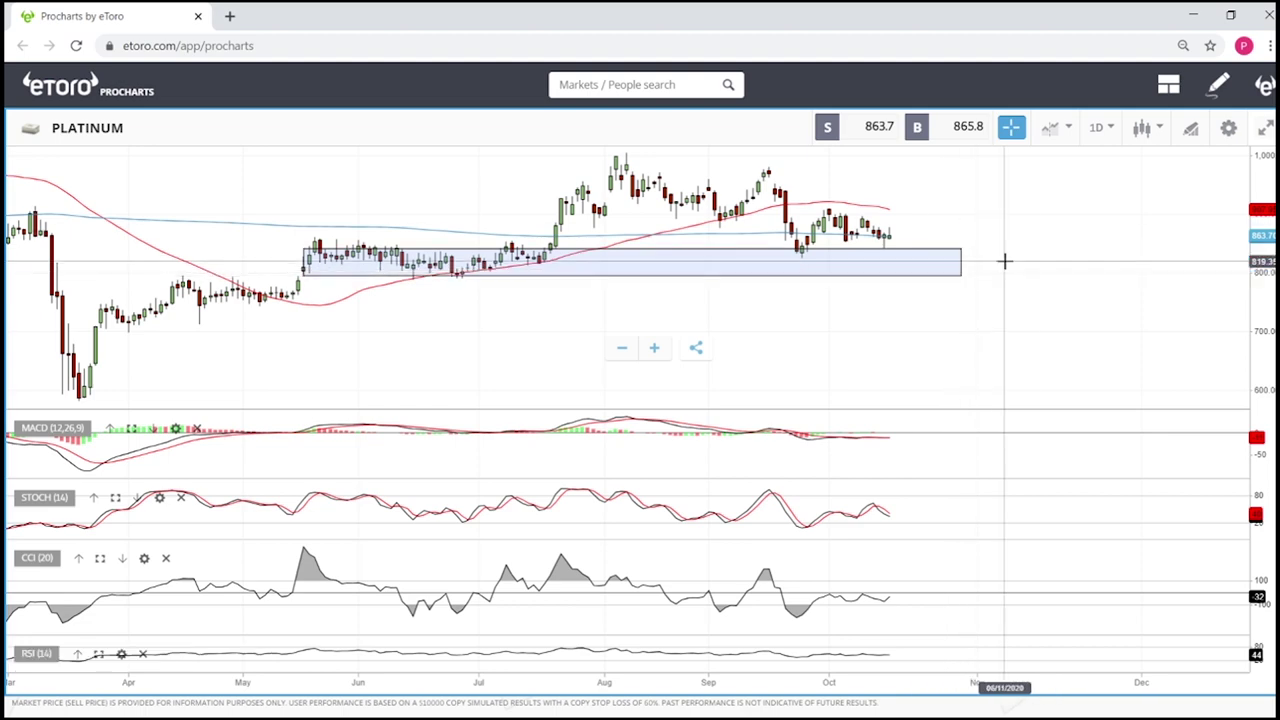
Draw a second rectangle zone around 750–775 from April, just below the first.
left_click(1191, 130)
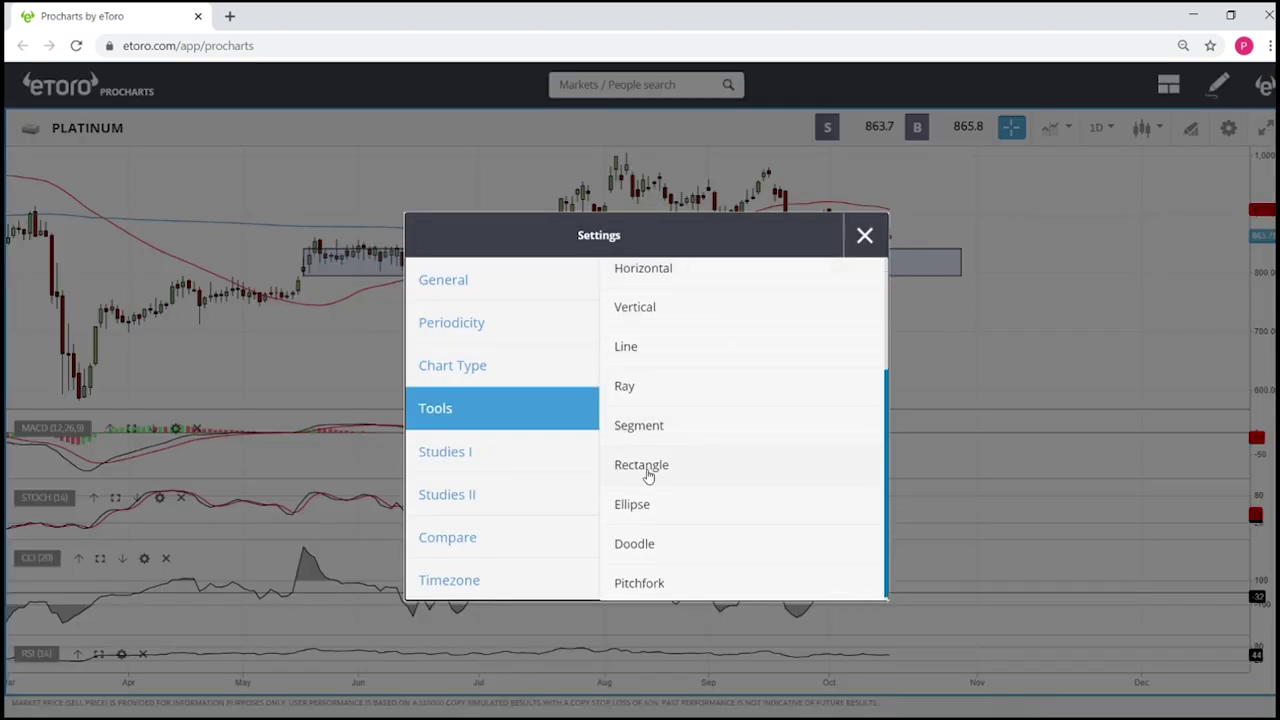
left_click(648, 477)
left_click(166, 285)
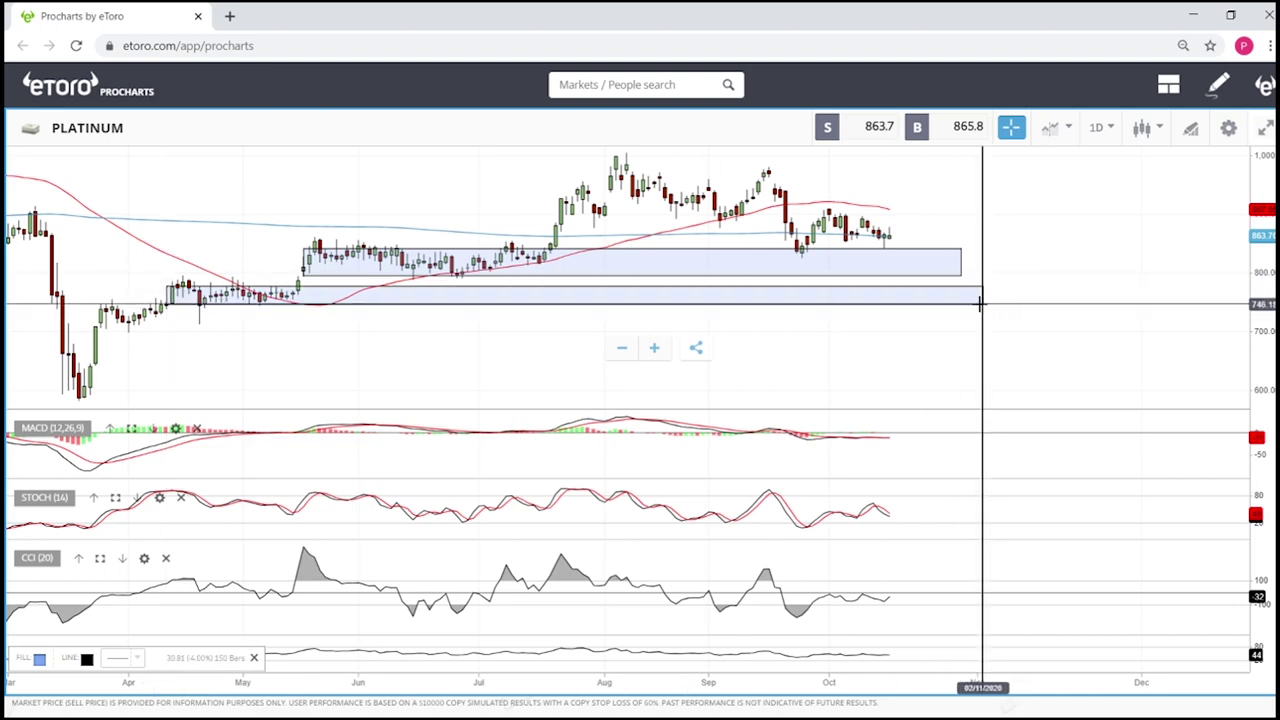
left_click(962, 303)
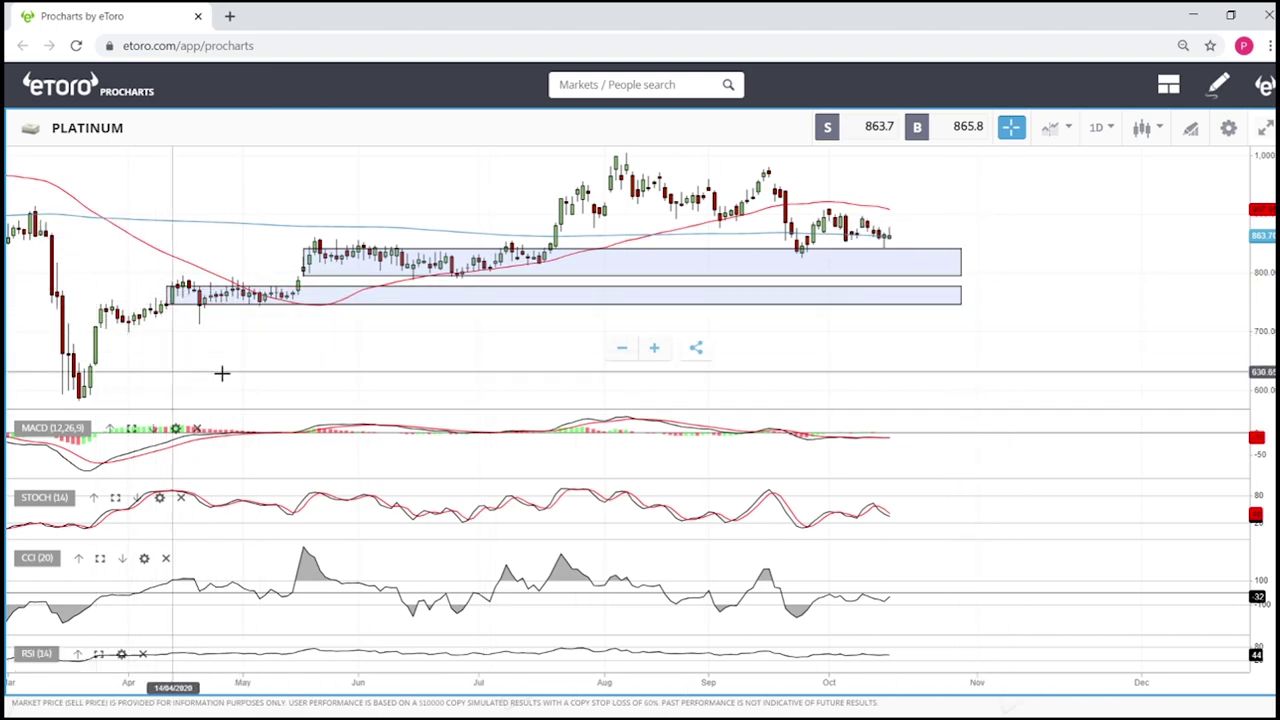
scroll(1110, 266, "up", 5)
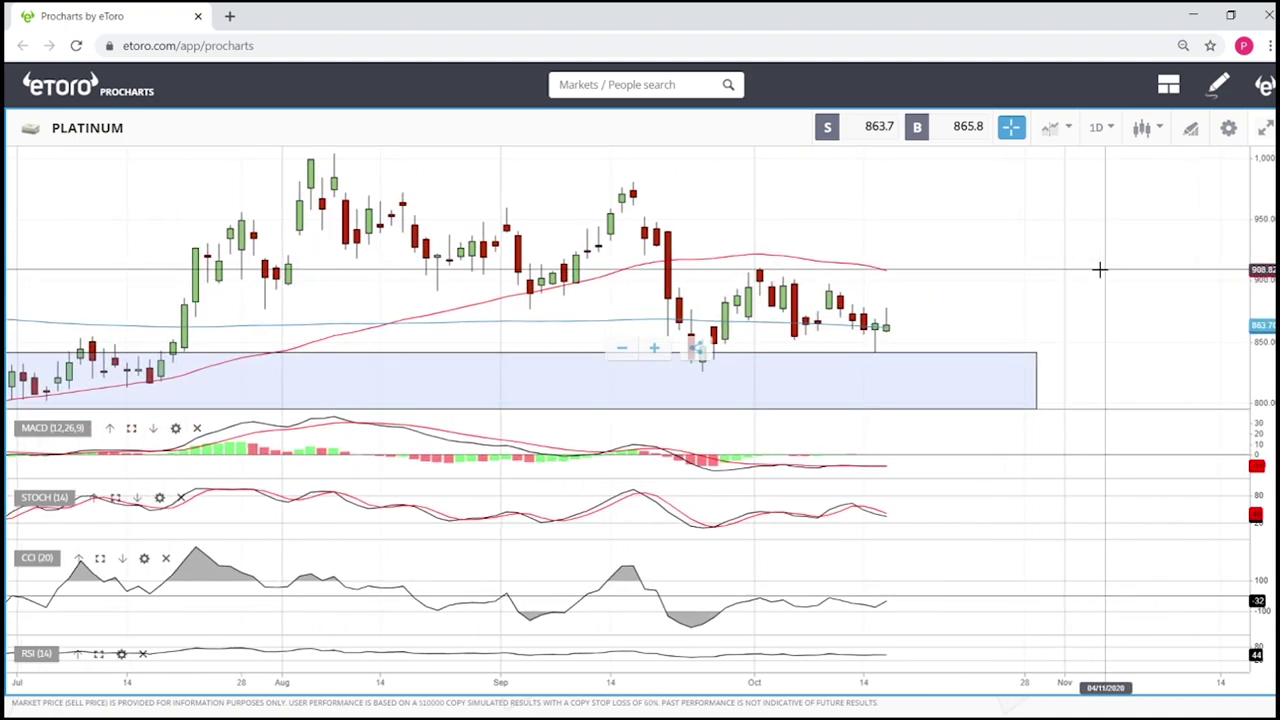
scroll(1099, 270, "down", 5)
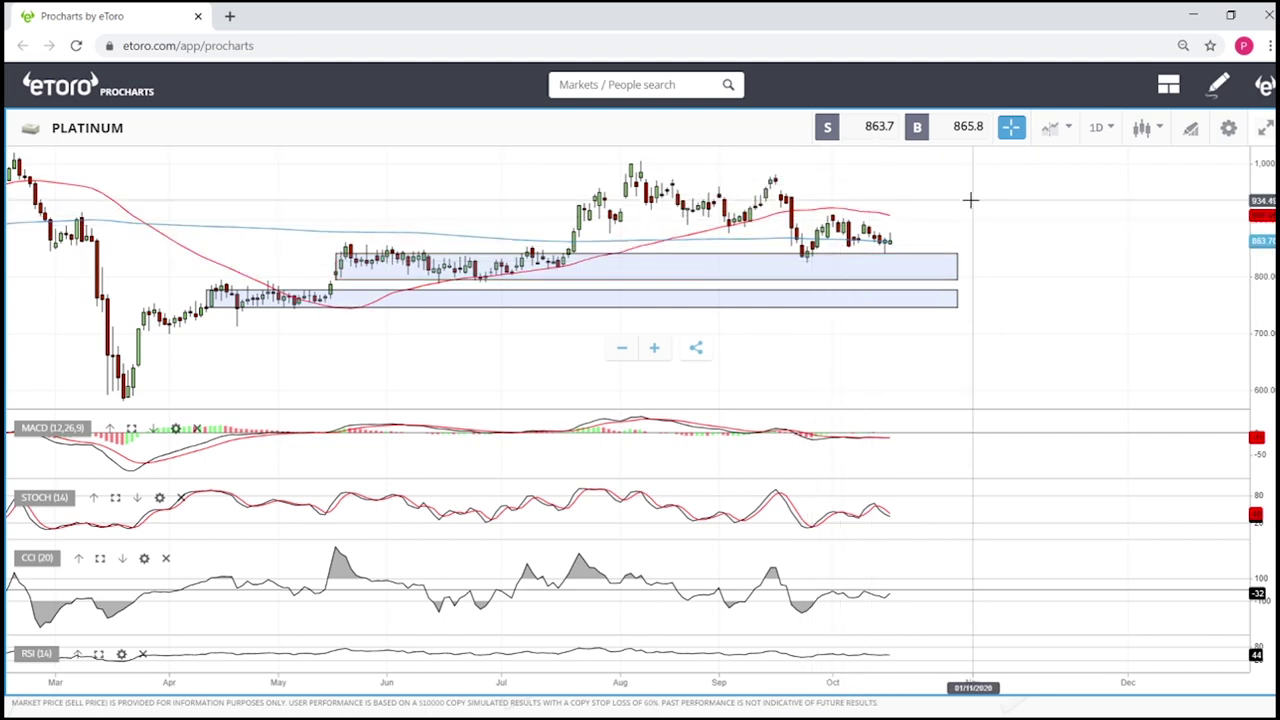
scroll(970, 200, "up", 4)
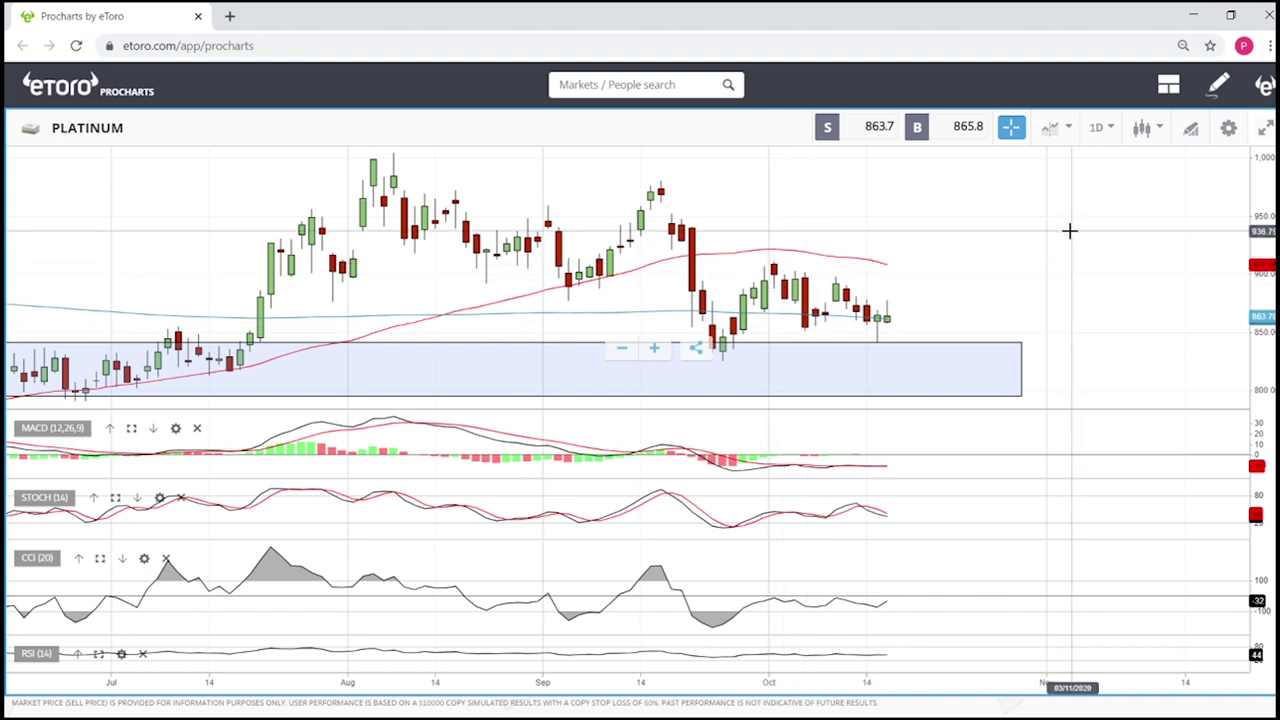
scroll(1030, 252, "down", 3)
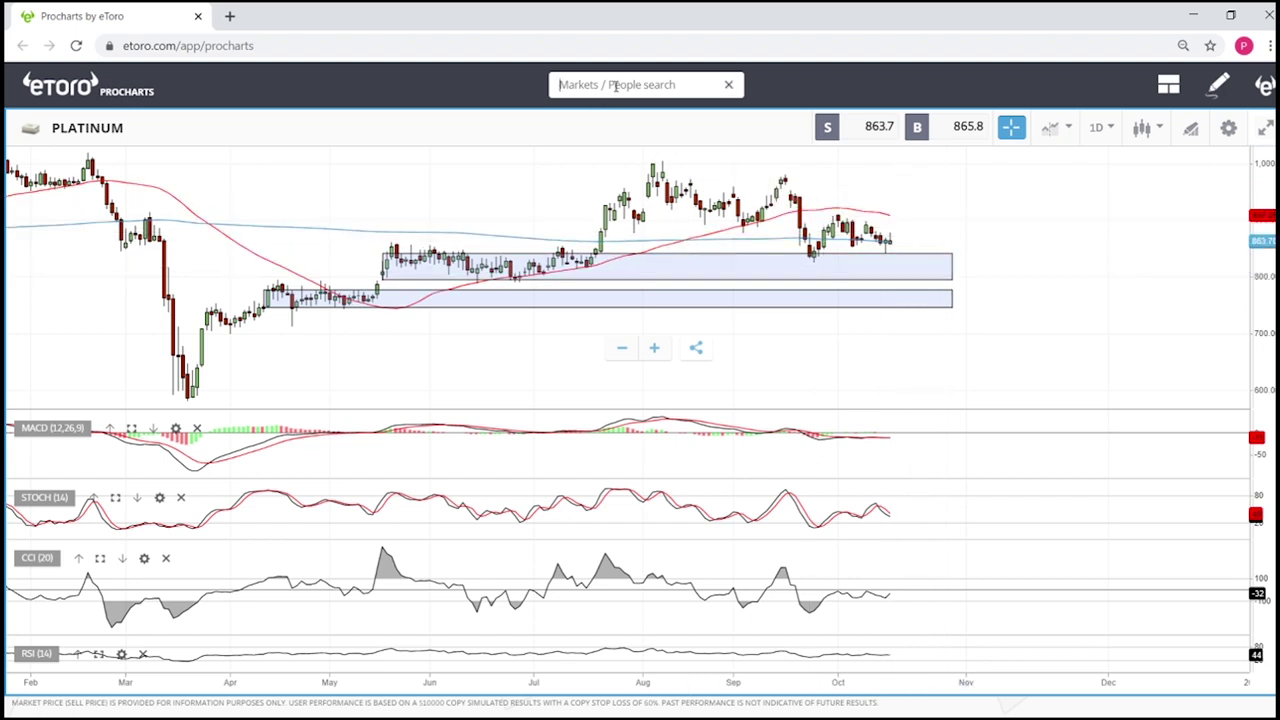
Load the SUGAR daily candlestick chart from the 'su' search and adjust its zoom.
type("u")
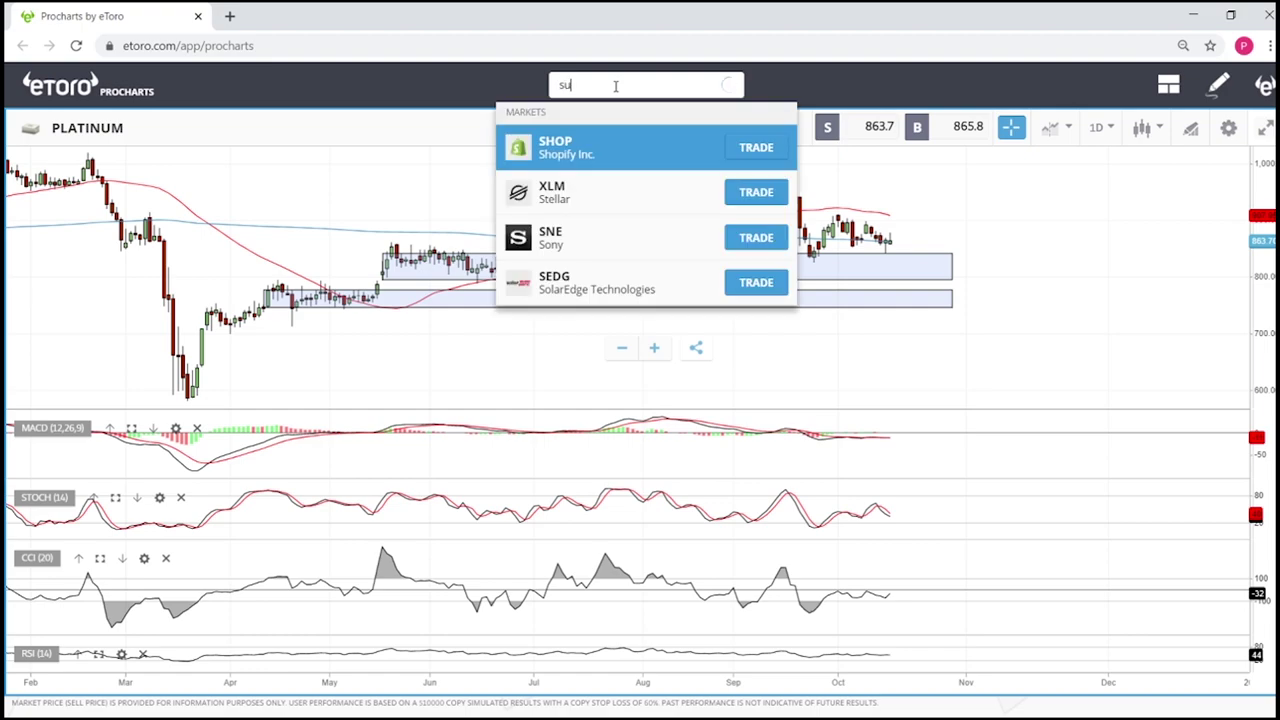
left_click(548, 150)
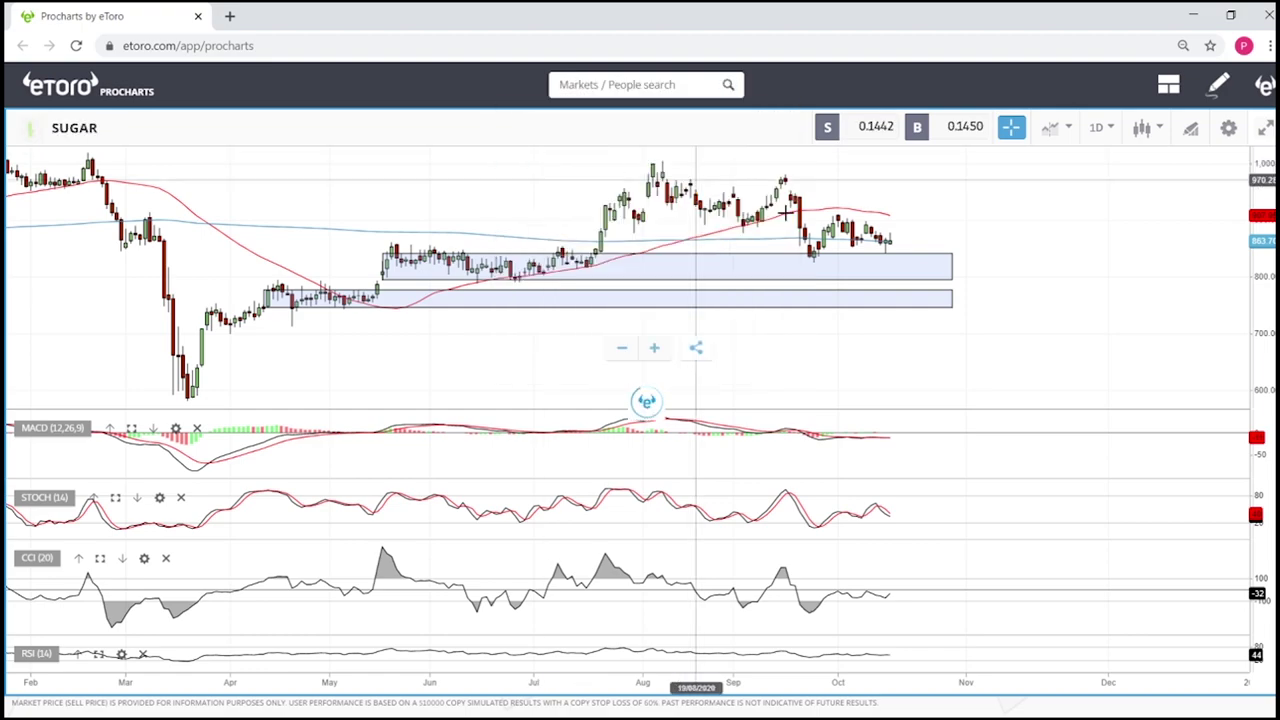
scroll(975, 251, "up", 2)
scroll(970, 251, "up", 2)
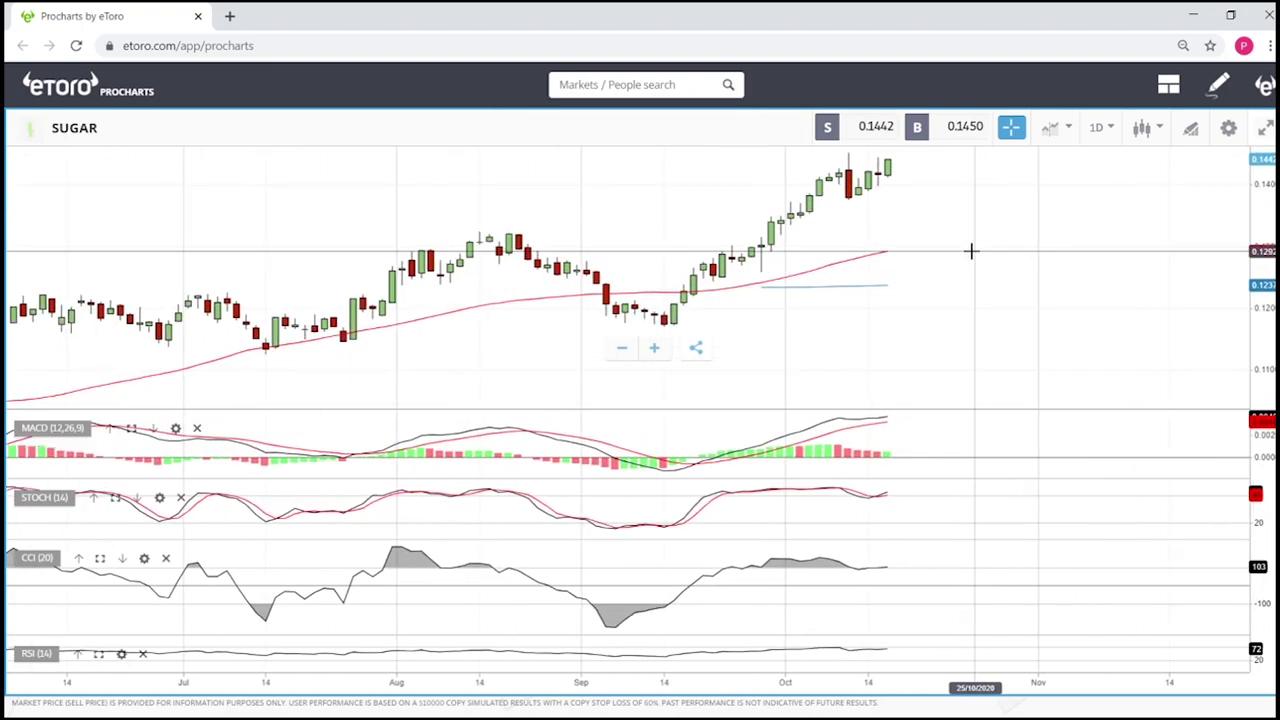
scroll(970, 251, "down", 3)
scroll(969, 251, "up", 3)
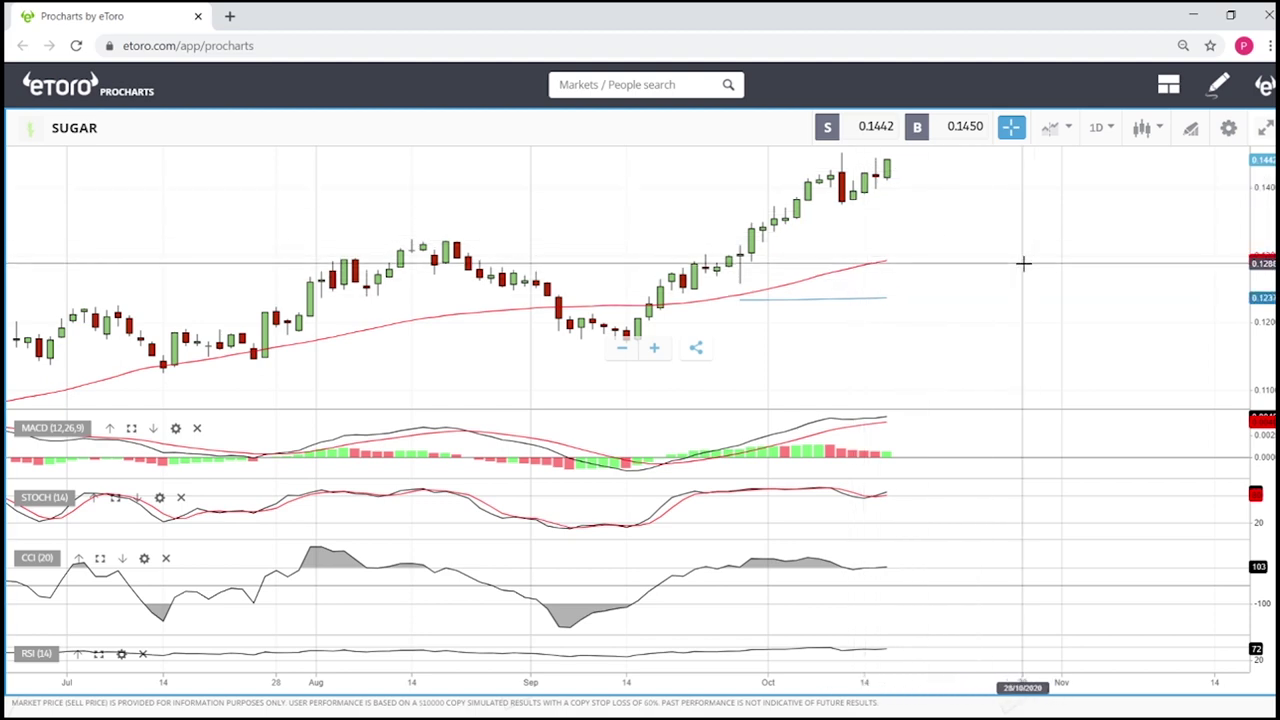
scroll(1023, 263, "down", 5)
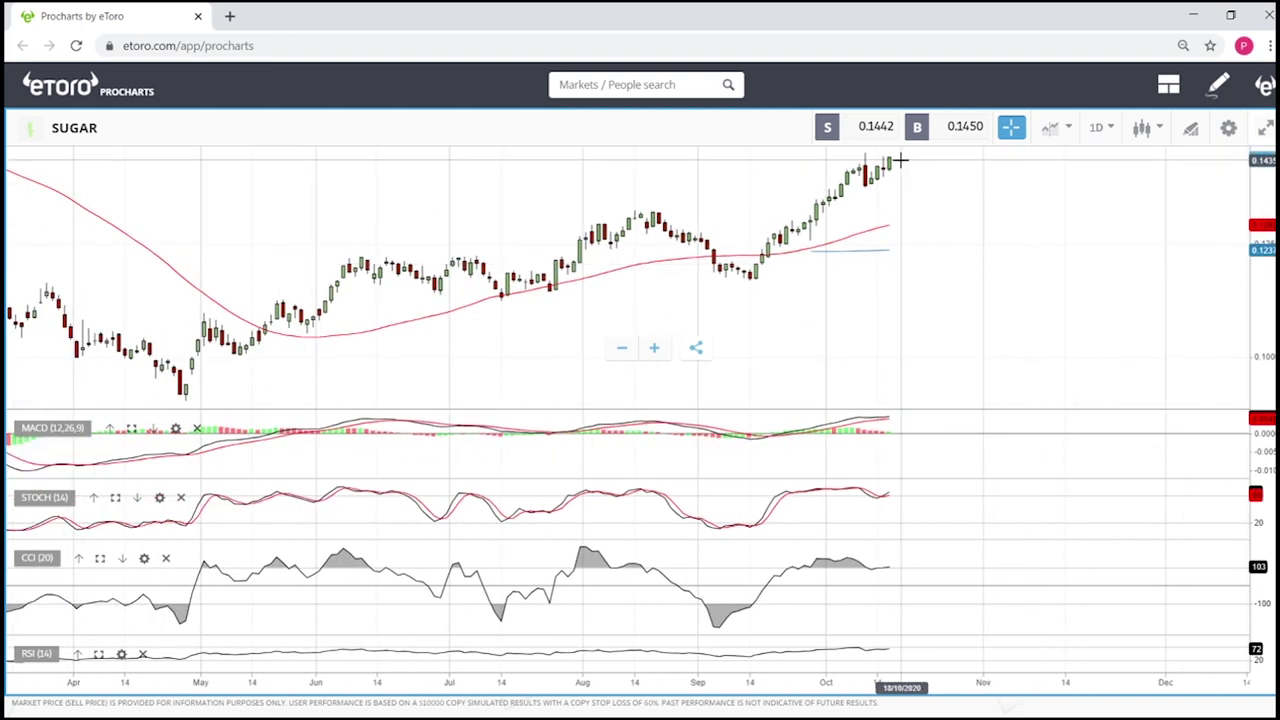
scroll(897, 155, "up", 5)
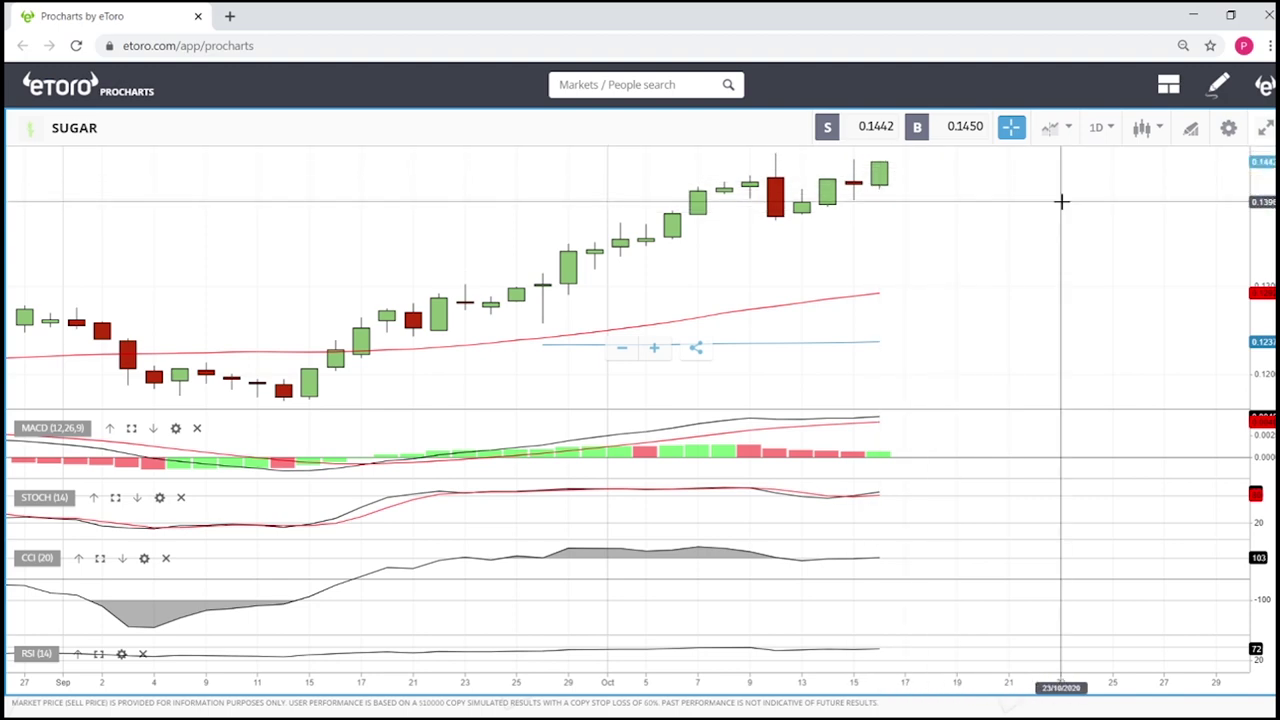
scroll(1049, 190, "down", 2)
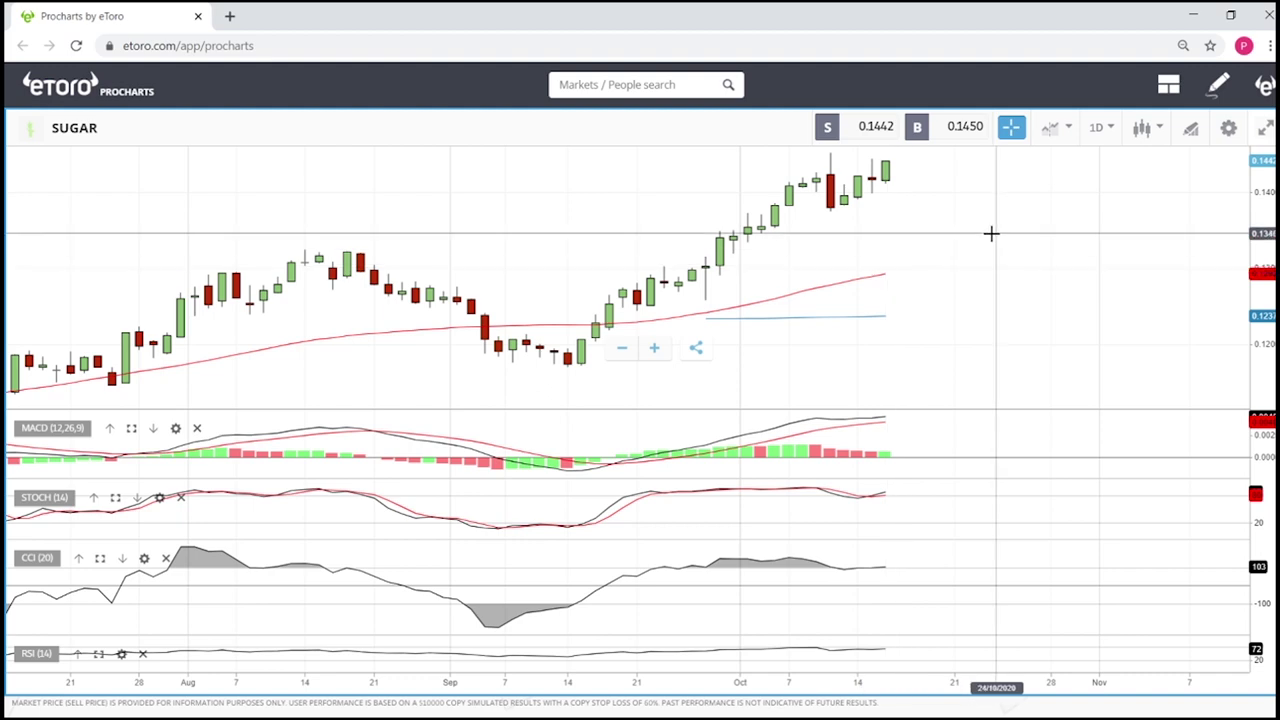
scroll(991, 233, "down", 3)
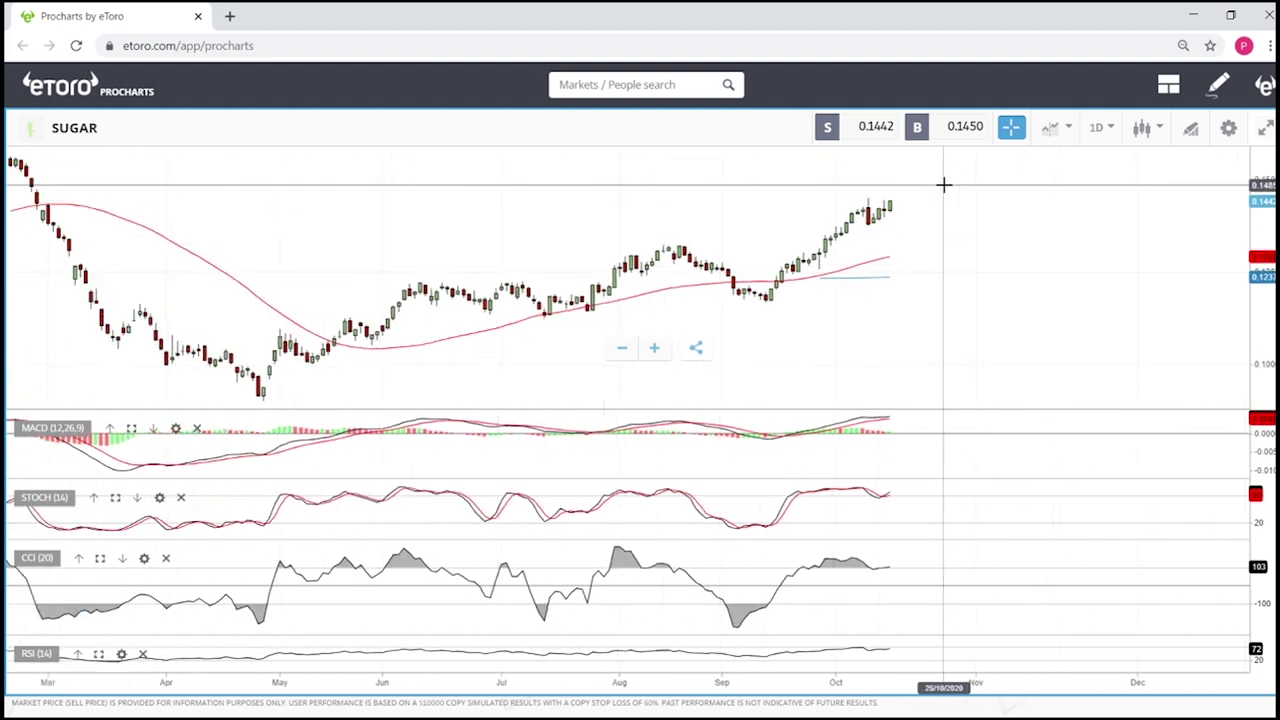
scroll(943, 184, "down", 3)
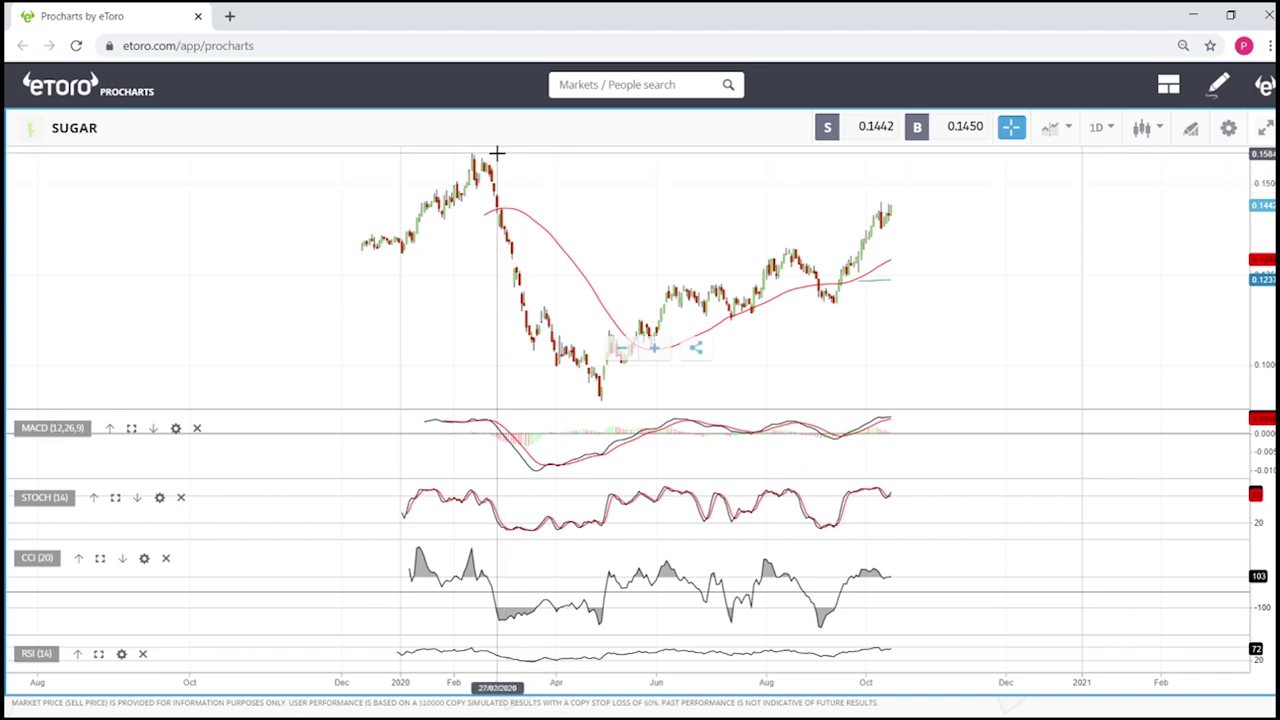
scroll(974, 281, "up", 3)
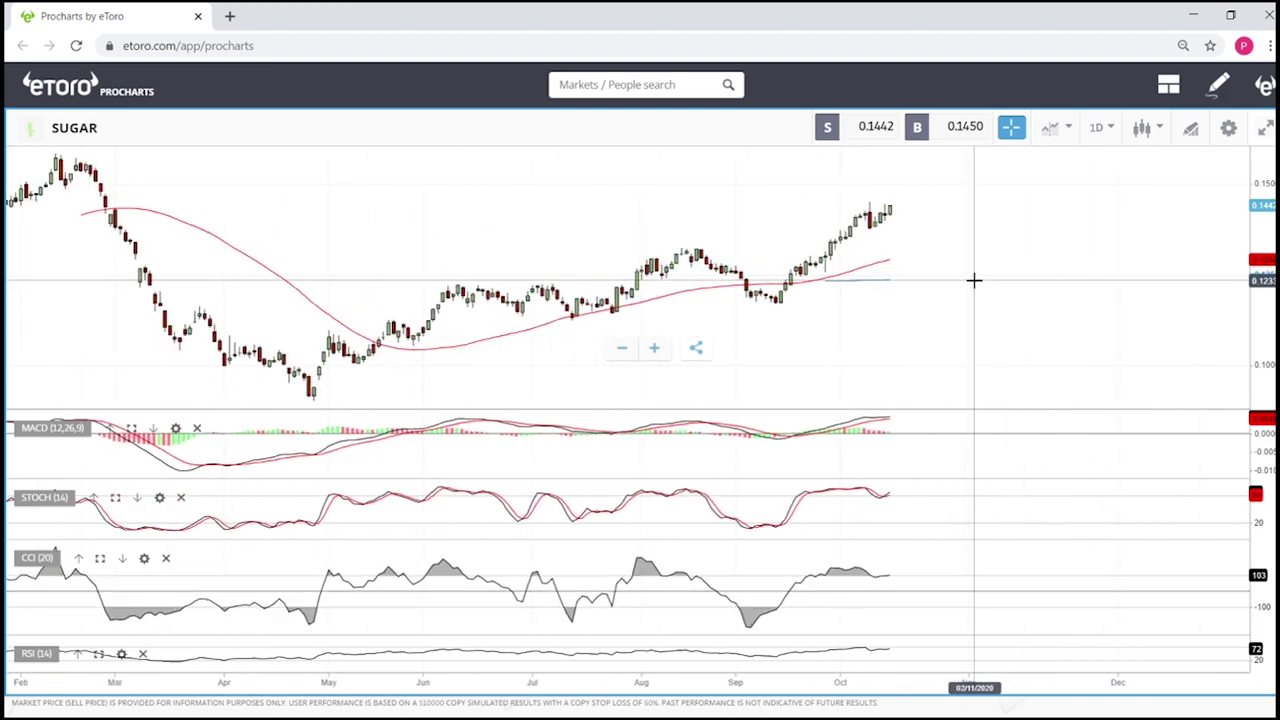
scroll(974, 281, "up", 2)
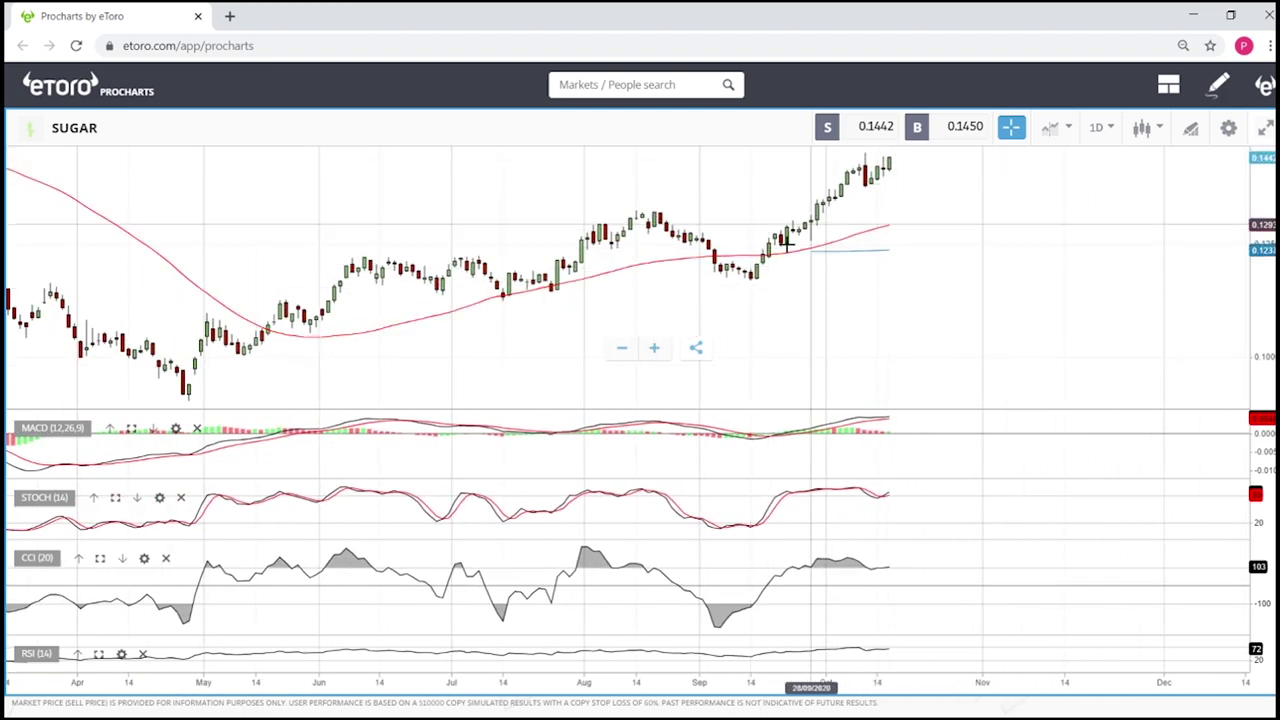
scroll(983, 292, "down", 4)
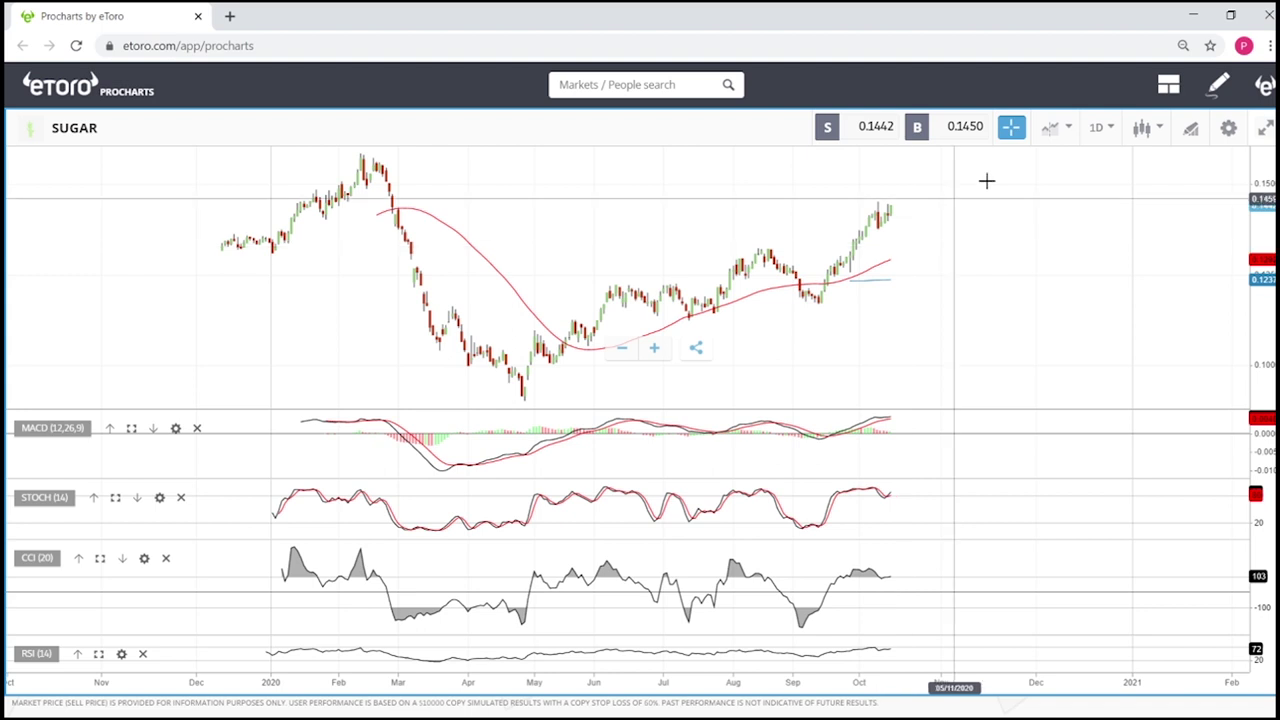
Search 'whe', load the WHEAT daily chart, and adjust its zoom.
left_click(641, 94)
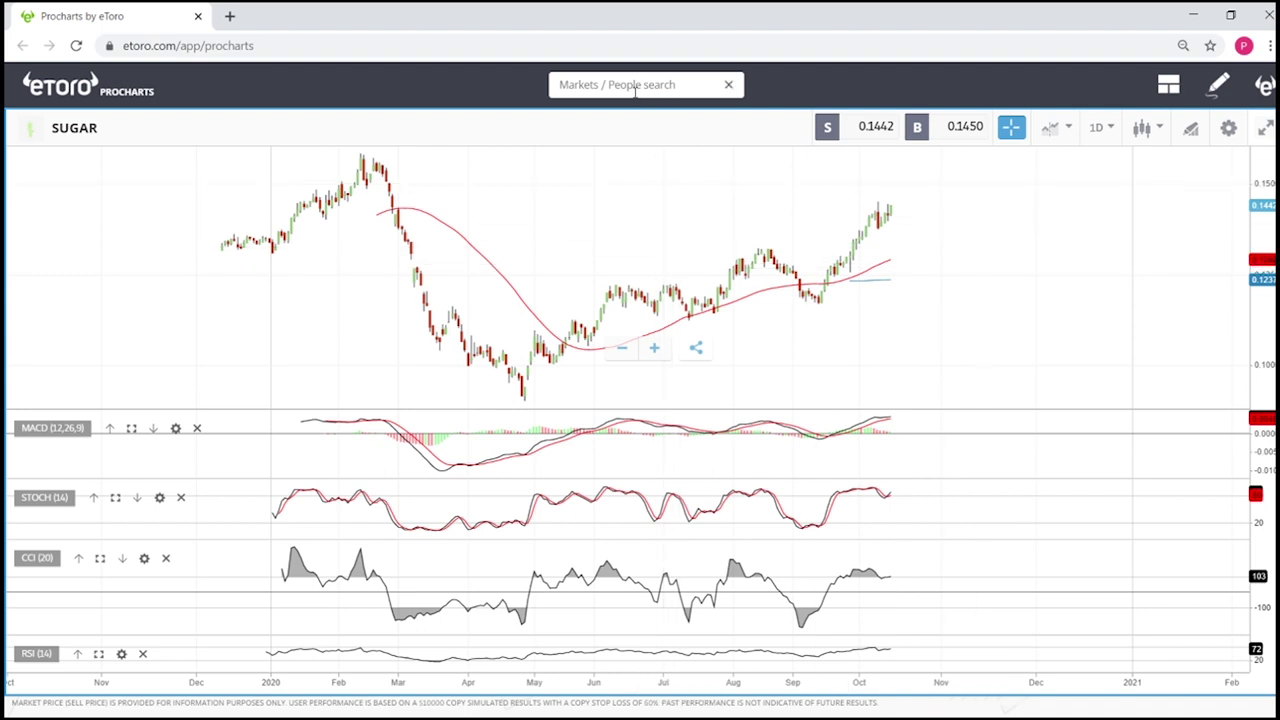
type("whe")
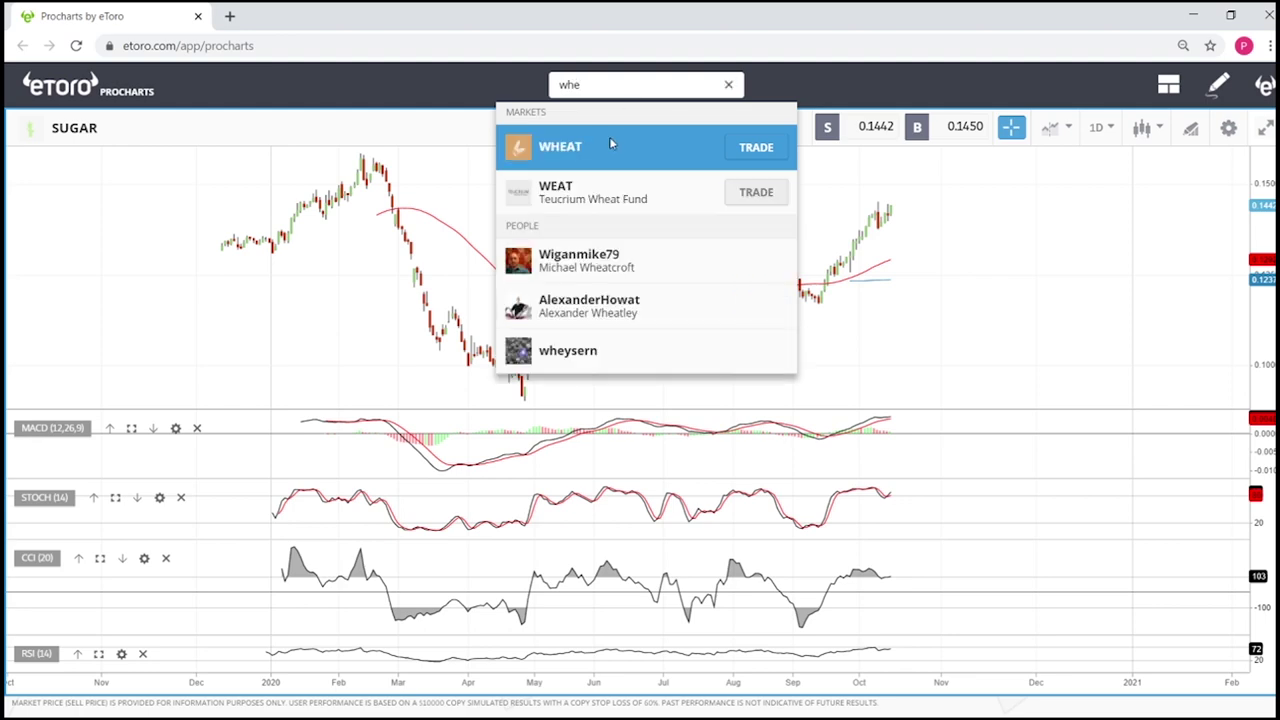
left_click(612, 144)
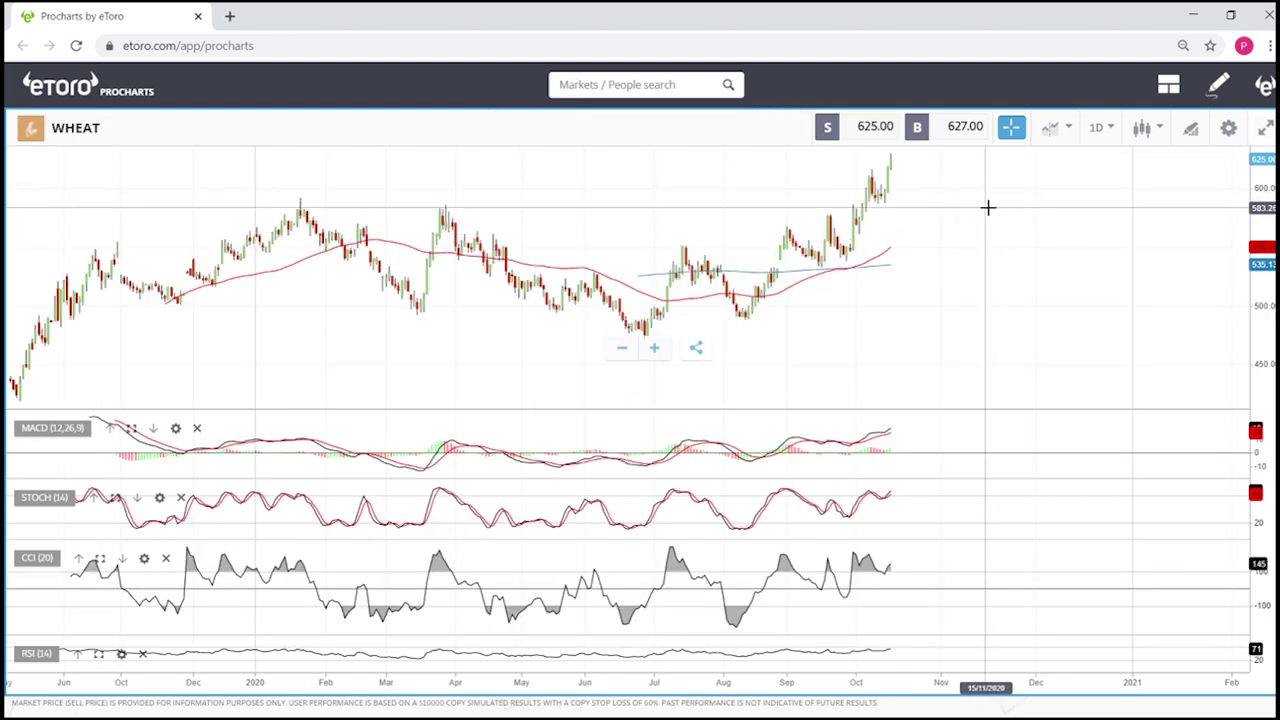
scroll(988, 207, "up", 4)
scroll(988, 207, "down", 5)
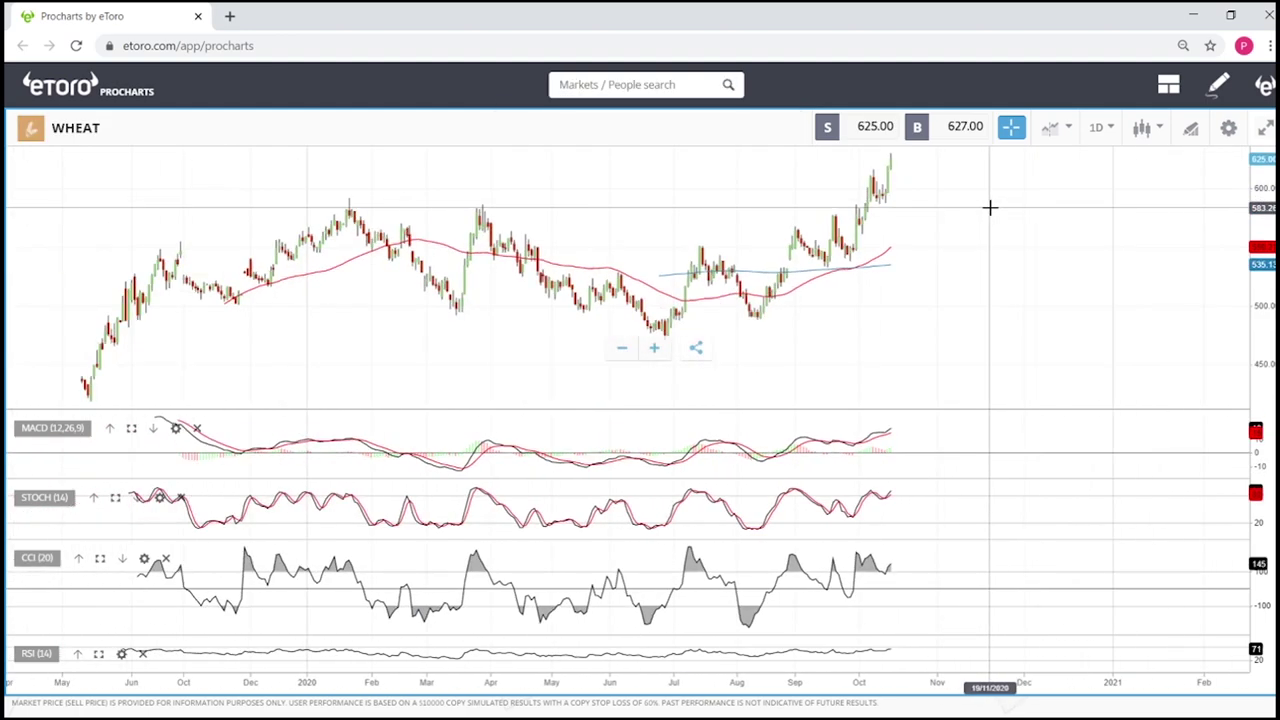
scroll(990, 207, "down", 3)
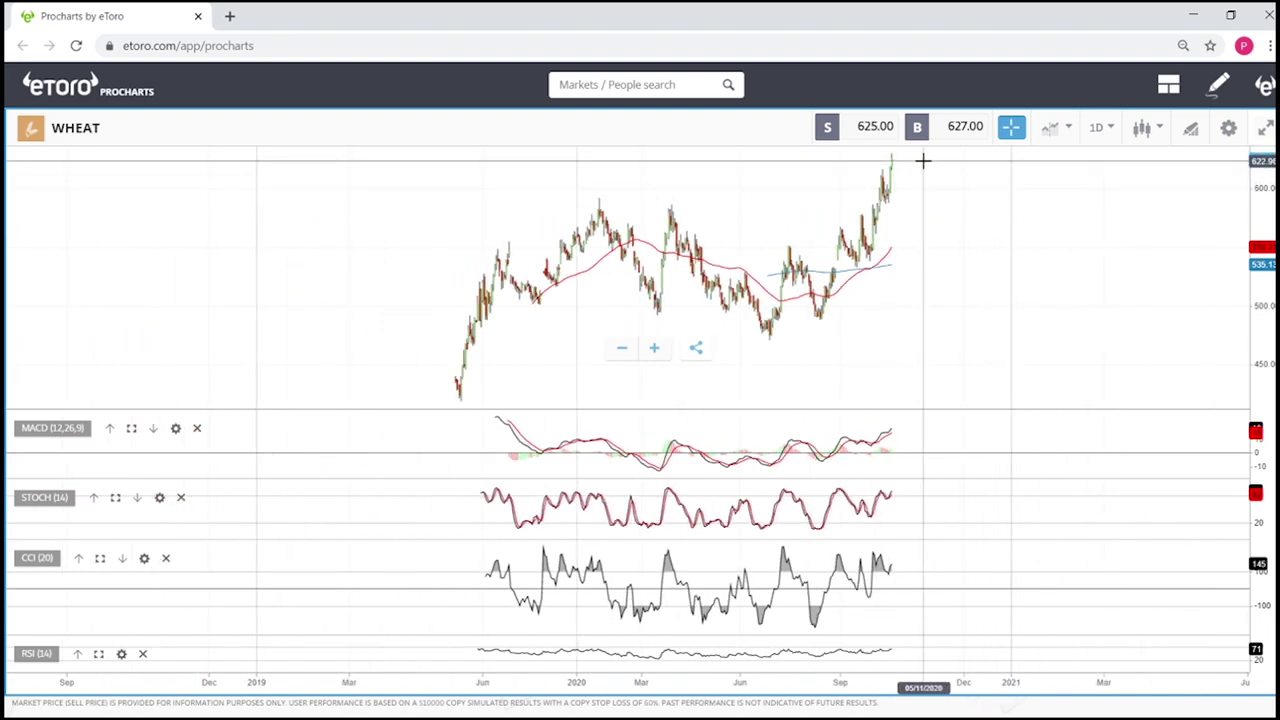
scroll(1050, 446, "up", 2)
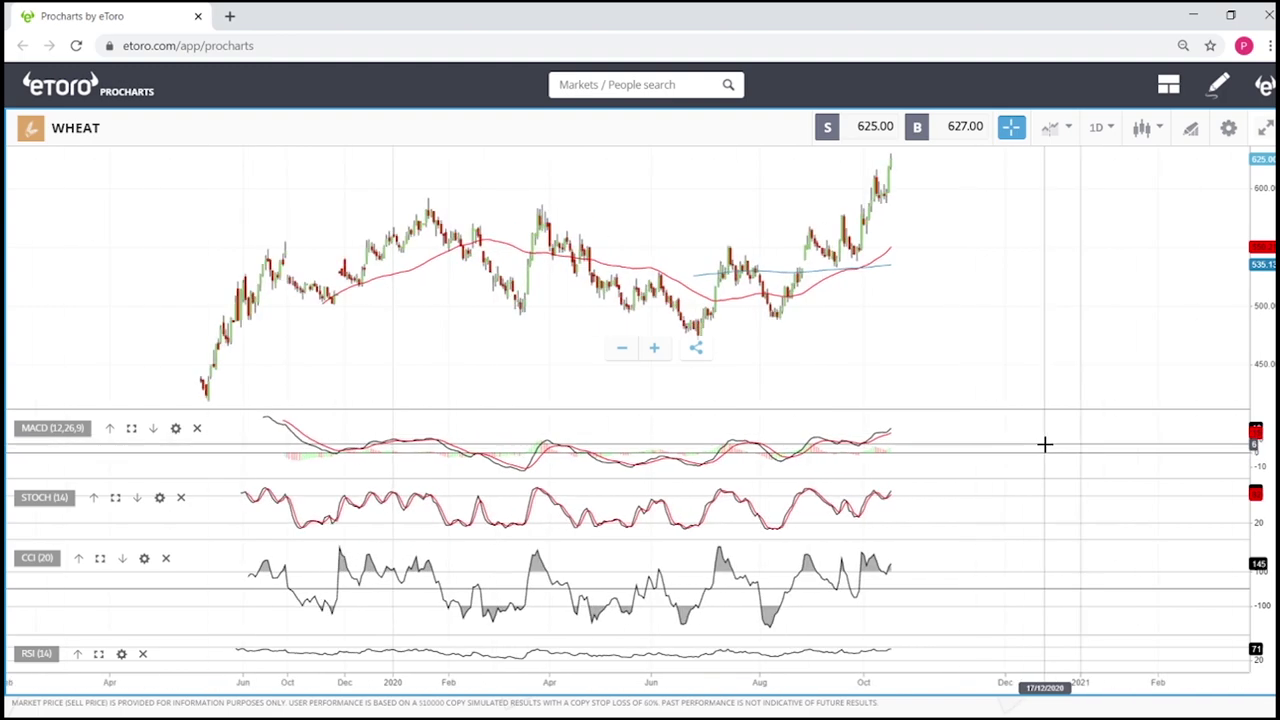
scroll(1044, 444, "up", 3)
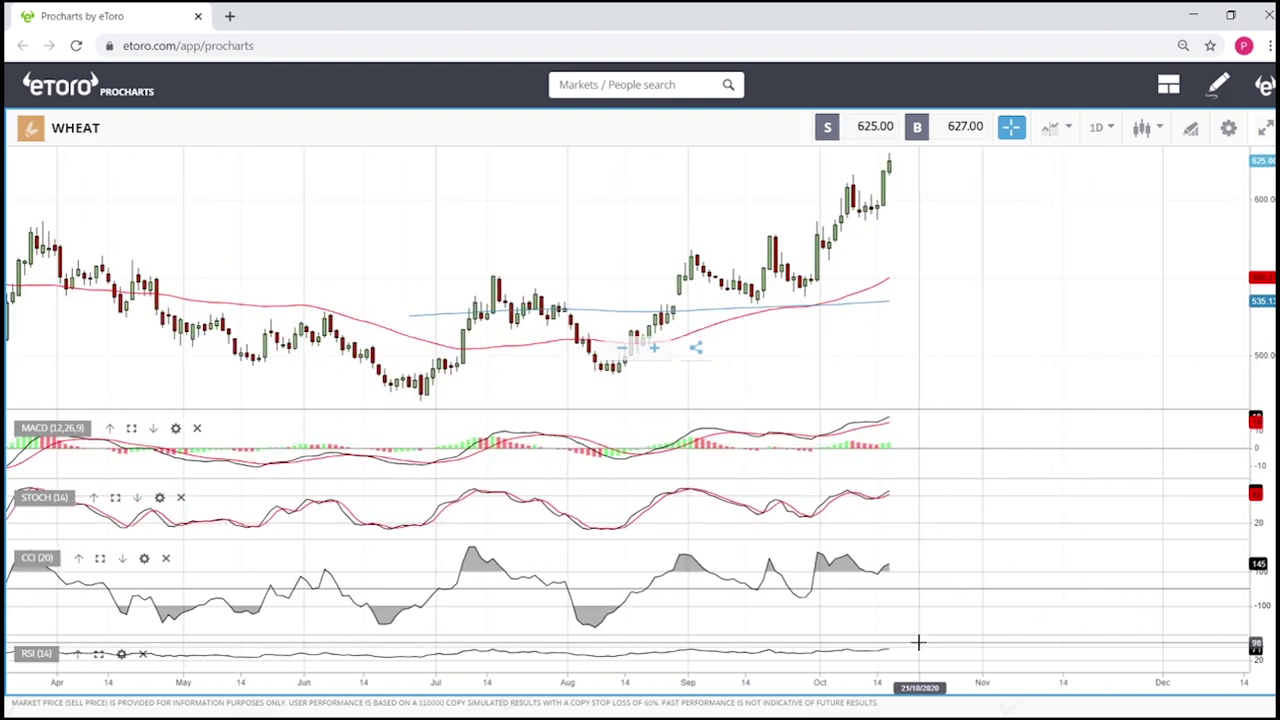